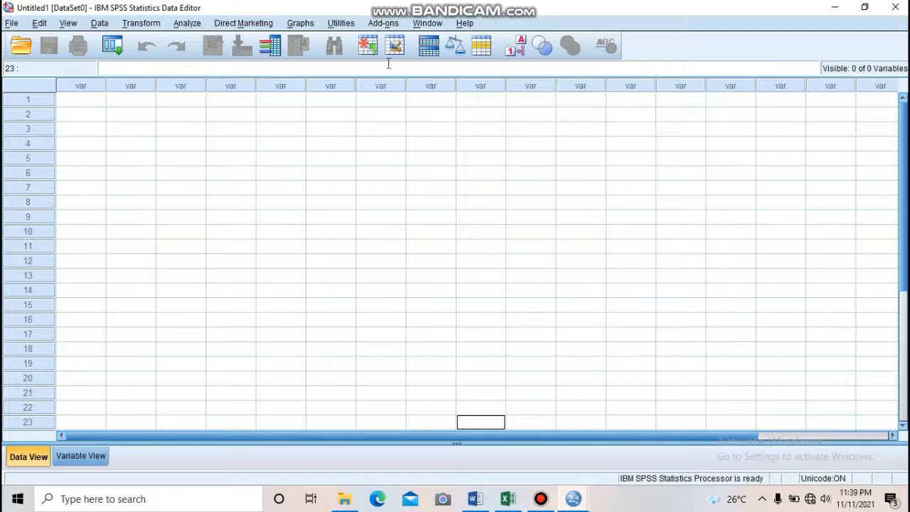
Switch to the UTS document in Word to read problem 1 and its Nilai table, and return to the SPSS data editor.
click(481, 498)
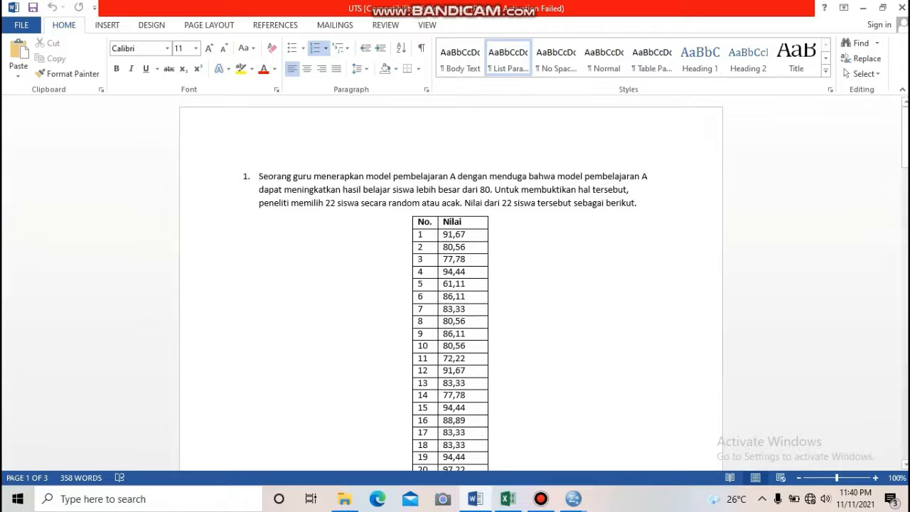
mouse_move(905, 134)
mouse_down()
mouse_move(904, 158)
mouse_move(904, 148)
mouse_up()
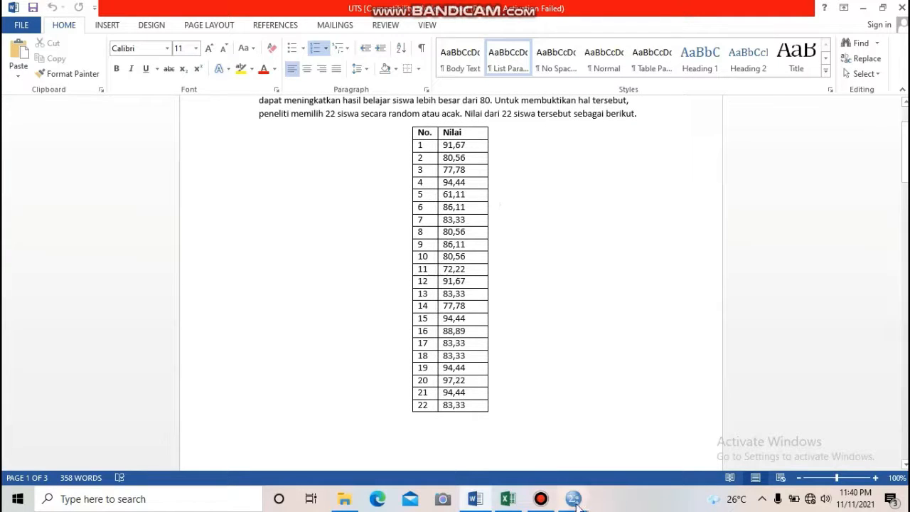
mouse_move(575, 499)
click(510, 431)
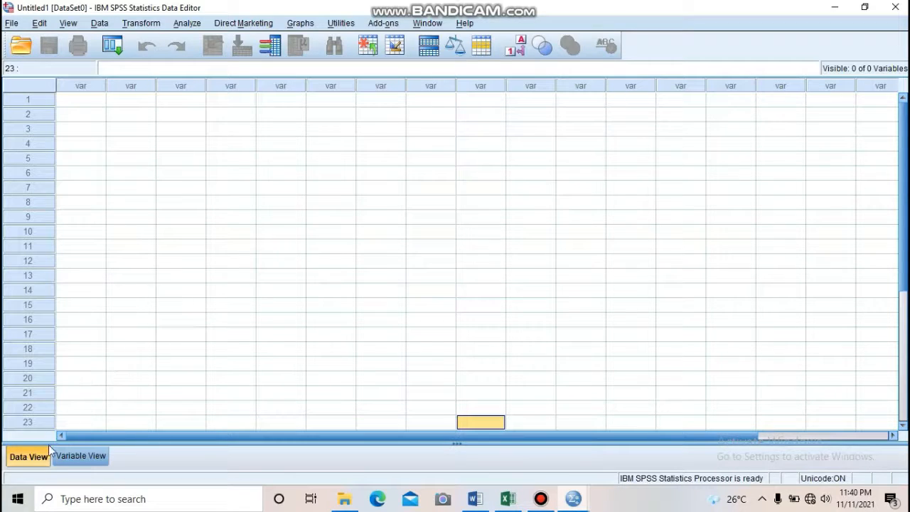
Define a new numeric variable named HASIL in the first row of the variable definitions.
click(72, 456)
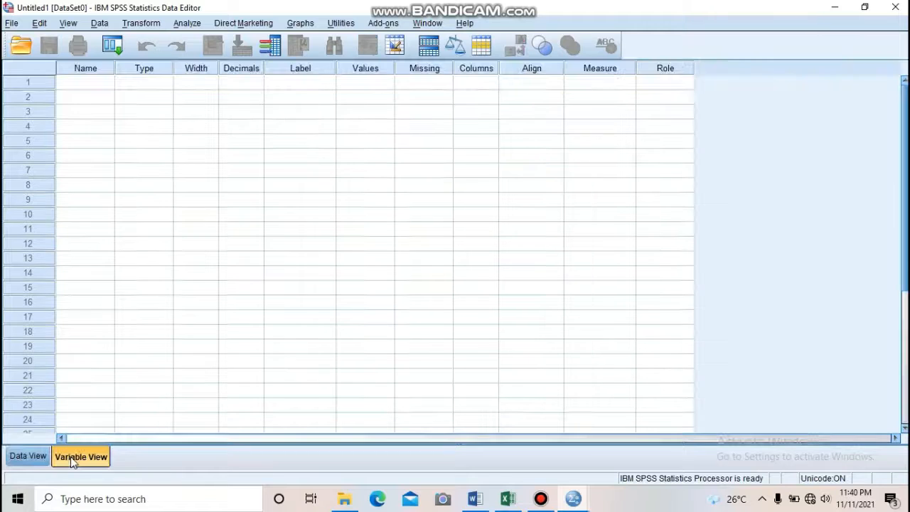
click(81, 87)
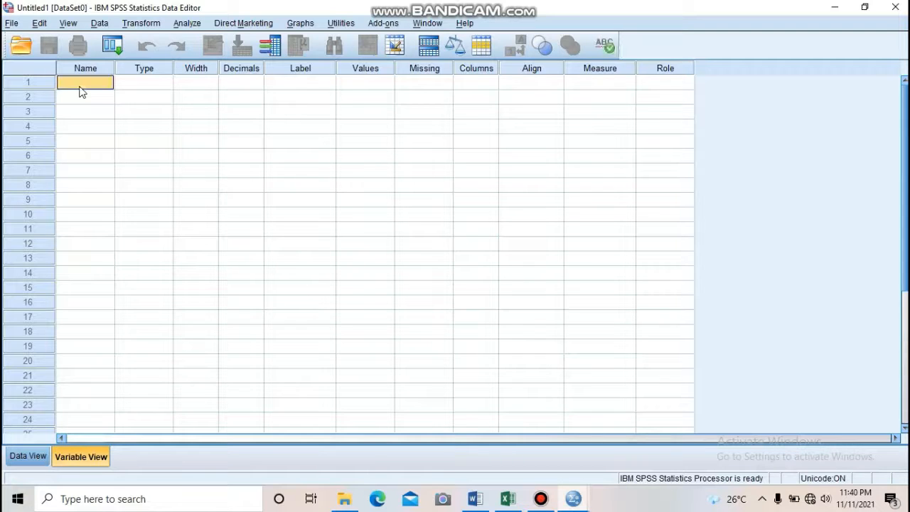
text(HASIL)
key(Tab)
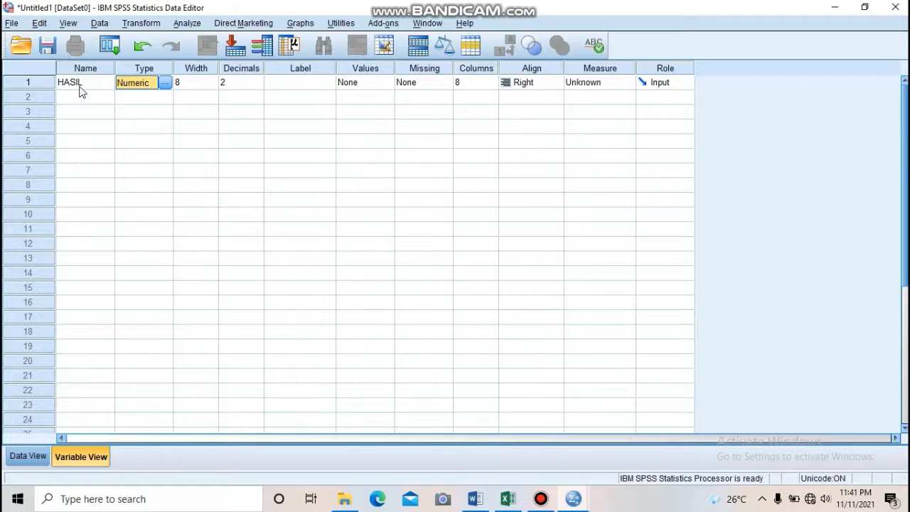
Give the HASIL variable the label HASIL NILAI SISWA and set its measurement level to Scale.
click(295, 88)
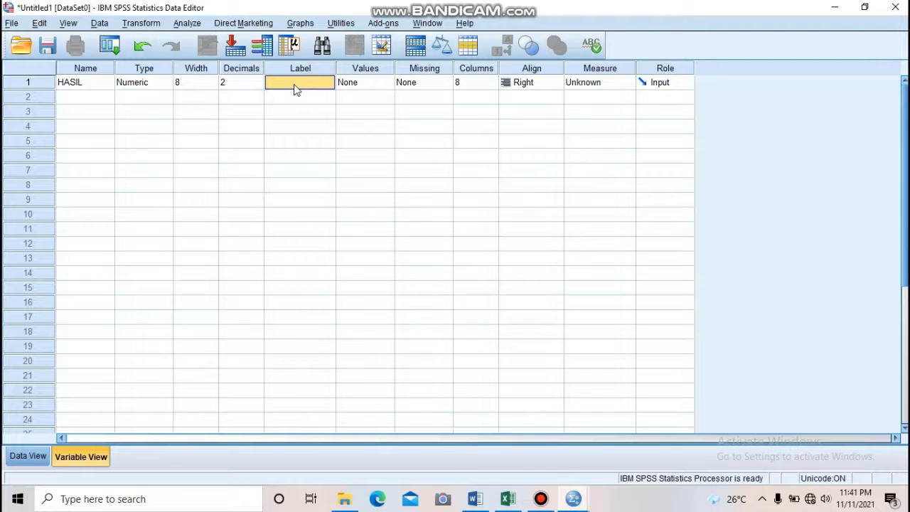
text(HAS)
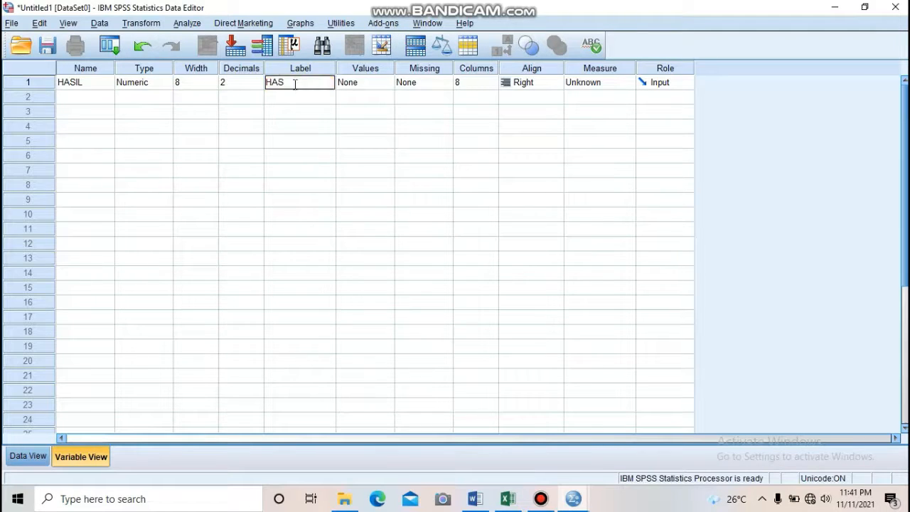
text(IL NILAI)
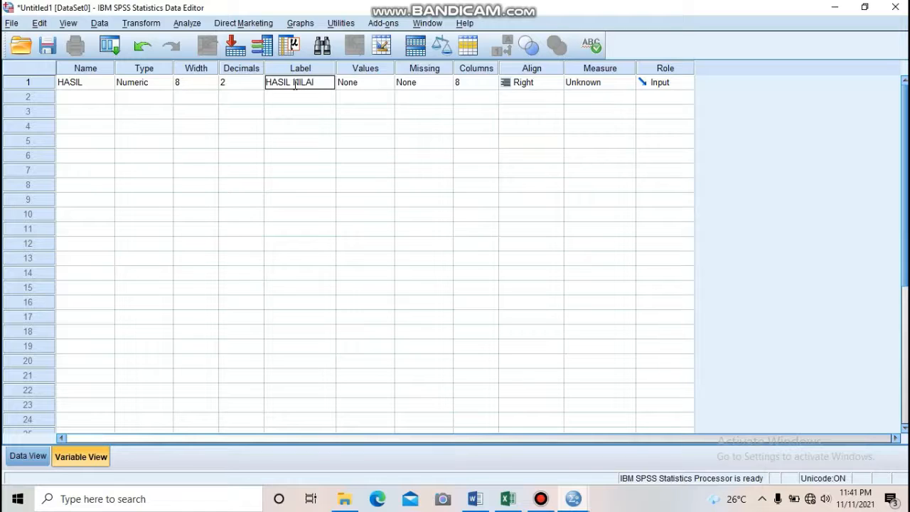
text( SISWA)
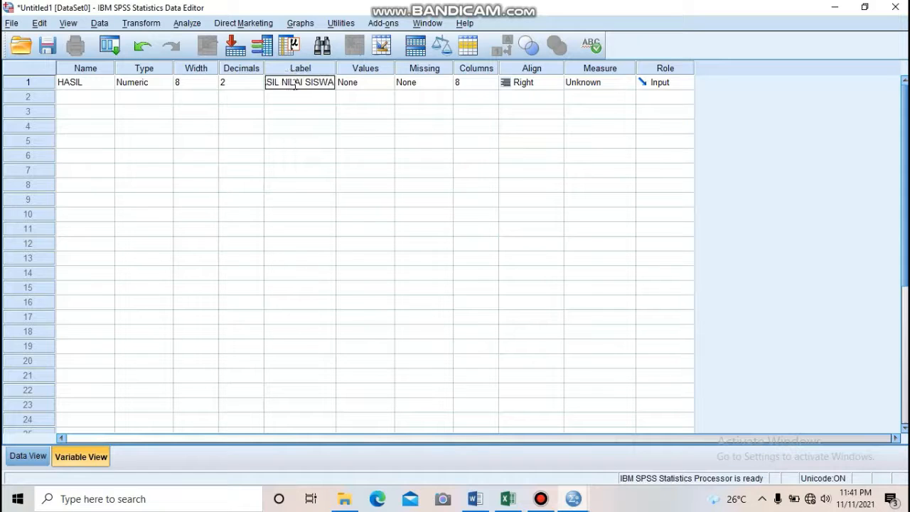
key(Tab)
key(Tab)
key(Tab)
key(Tab)
key(Tab)
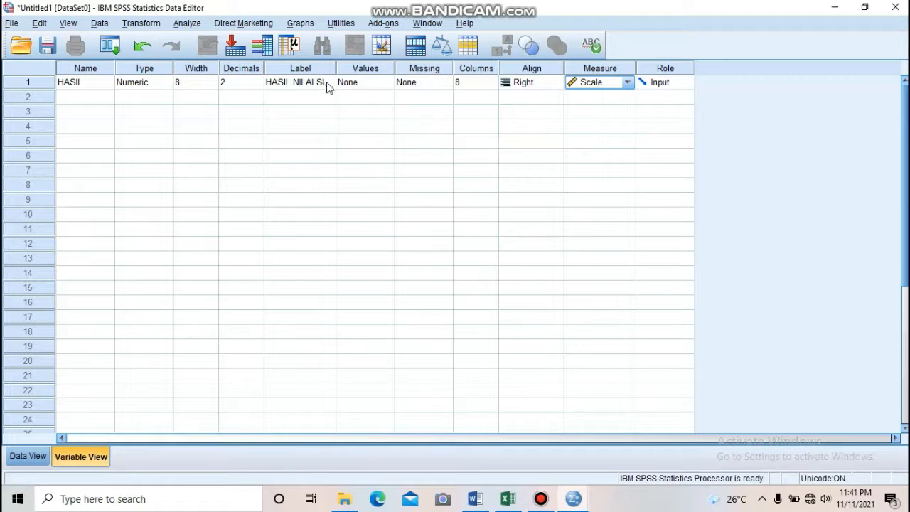
Copy the 22 Nilai scores from the Word table into the HASIL data column in SPSS, starting at row 1.
click(35, 456)
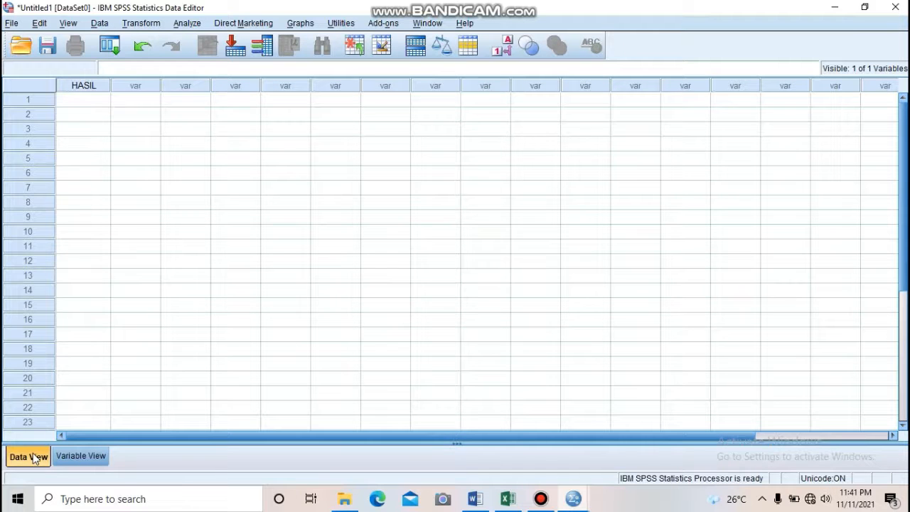
click(96, 108)
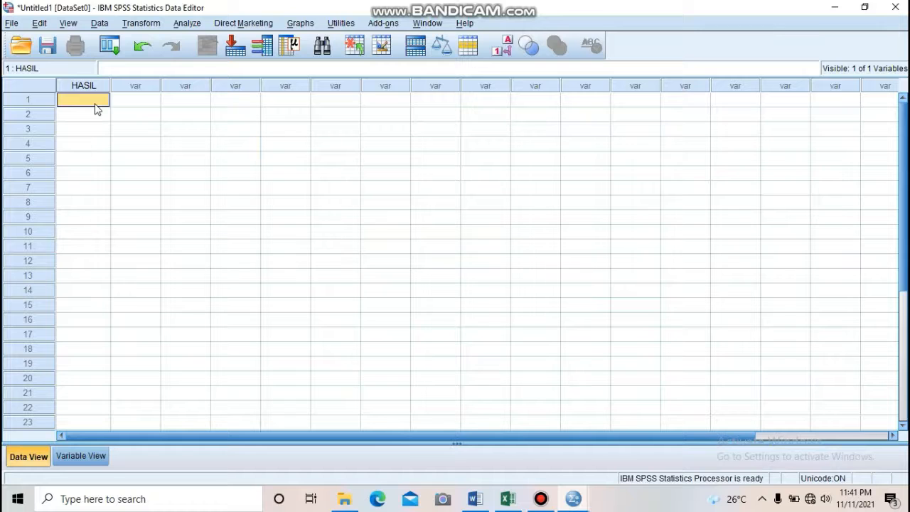
click(475, 500)
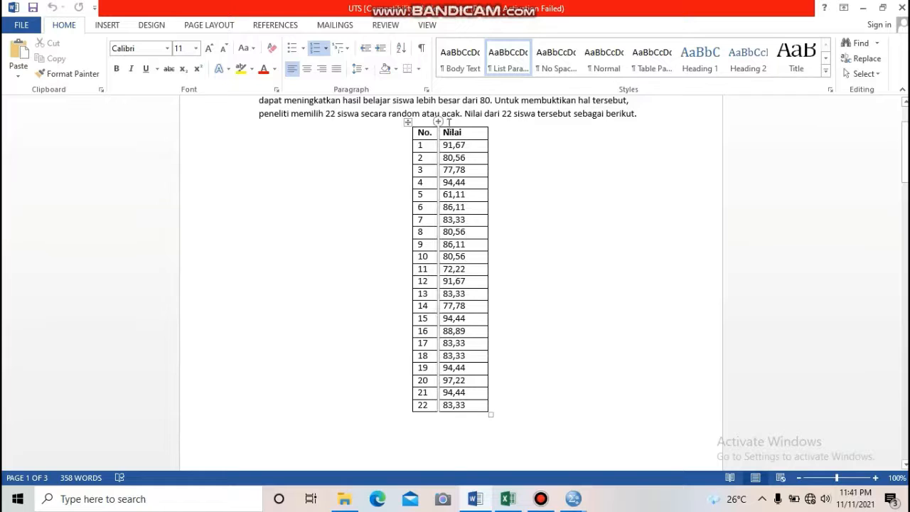
drag(449, 146, 470, 411)
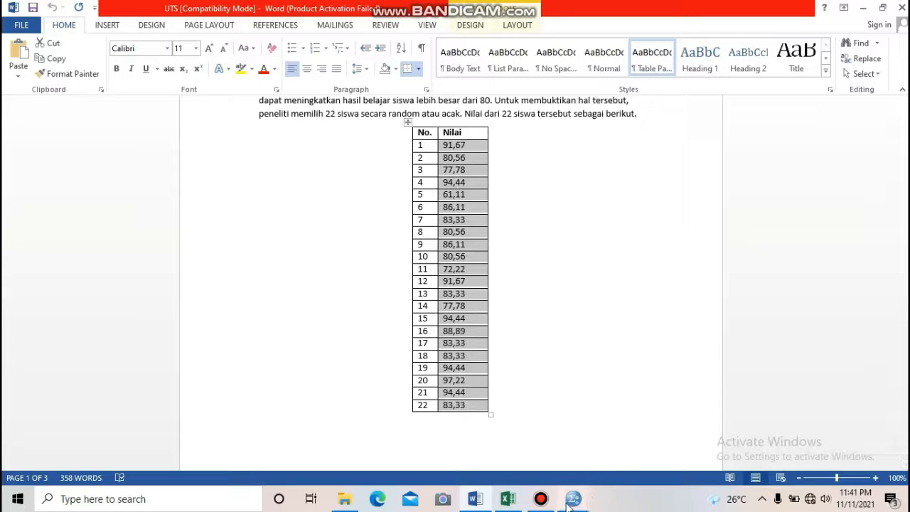
mouse_move(568, 504)
click(507, 448)
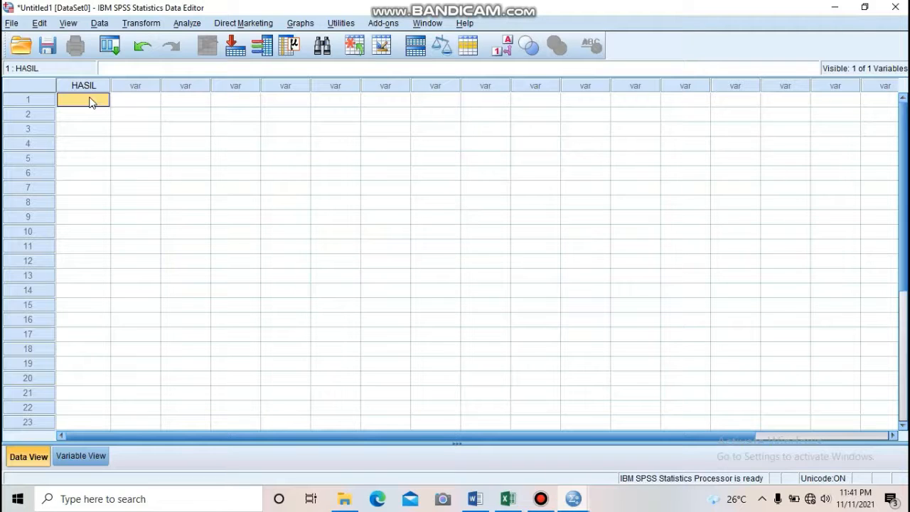
text(9167.00 8056.00 7778.00 9444.00 6111.00 8611.00 8333.00 8056.00 8611.00 8056.00 7222.00 9167.00 8333.00 7778.00 9444.00 8889.00 8333.00 8333.00 9444.00 9722.00 9444.00 8333.00)
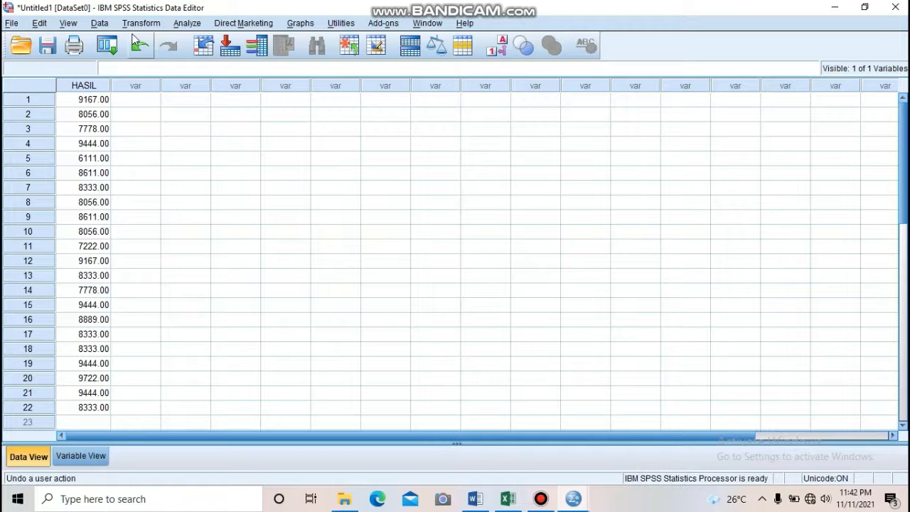
Start a Frequencies analysis with HASIL NILAI SISWA as the variable to analyze.
click(185, 23)
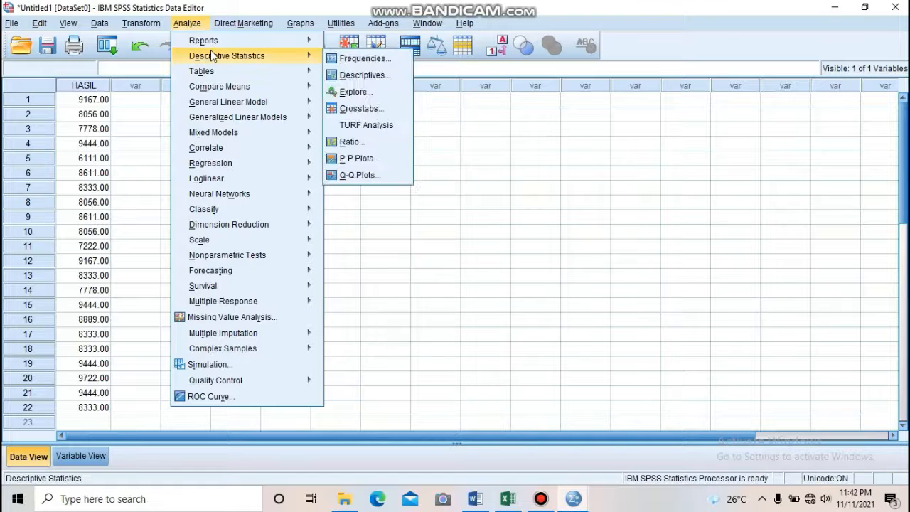
mouse_move(243, 44)
mouse_move(262, 57)
click(359, 59)
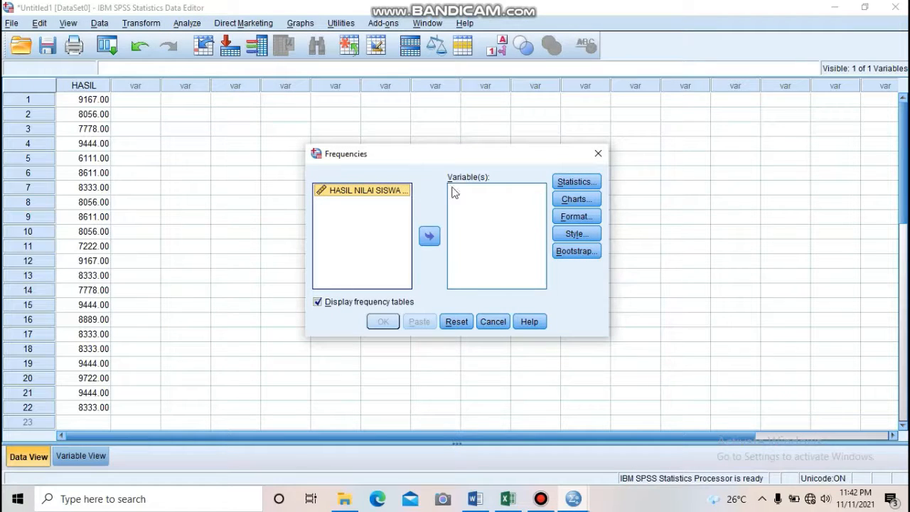
click(429, 239)
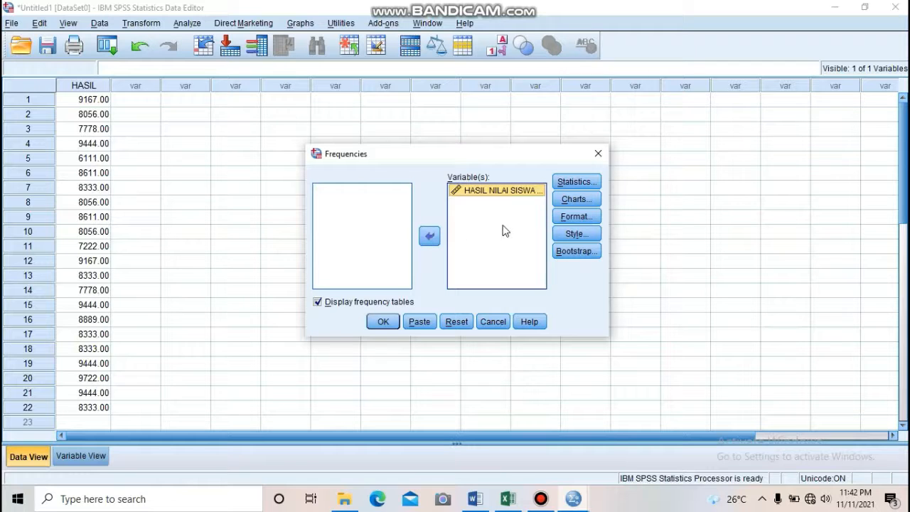
Include the mean, median, mode and sum as central tendency statistics in the Frequencies analysis.
click(566, 184)
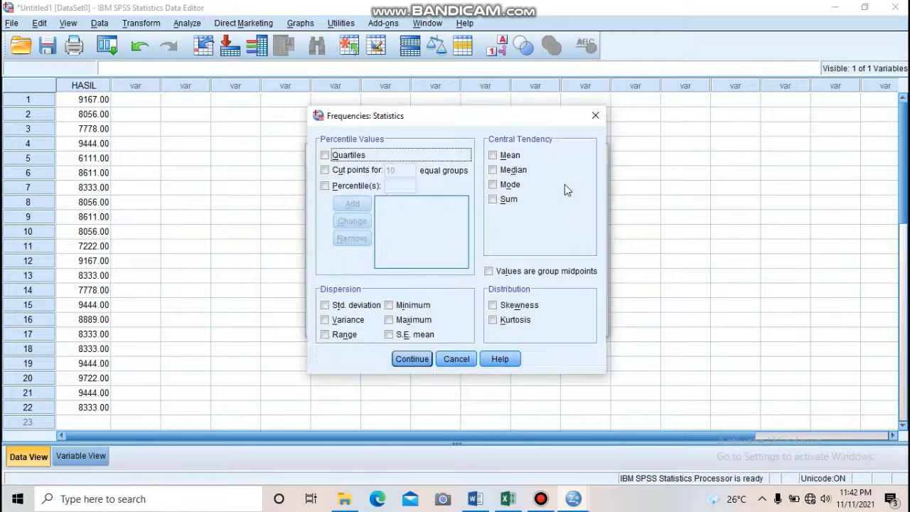
click(493, 155)
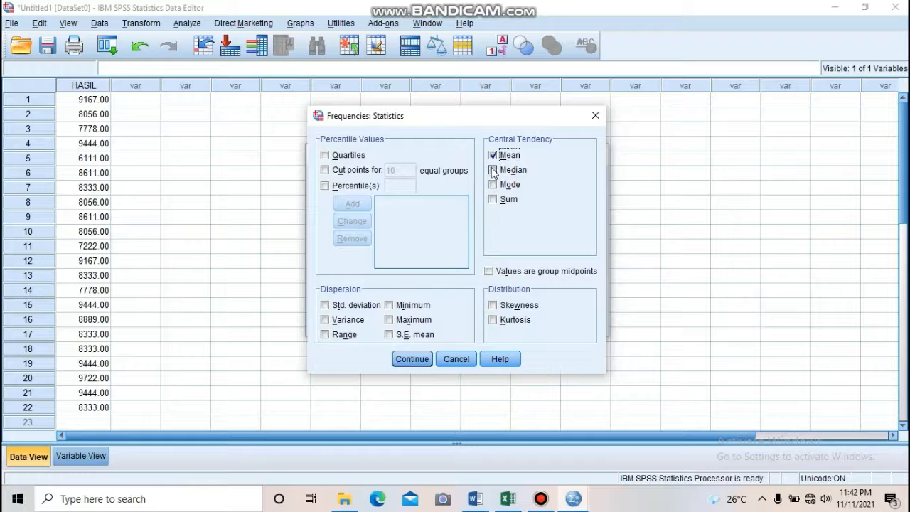
click(493, 170)
click(493, 185)
click(493, 199)
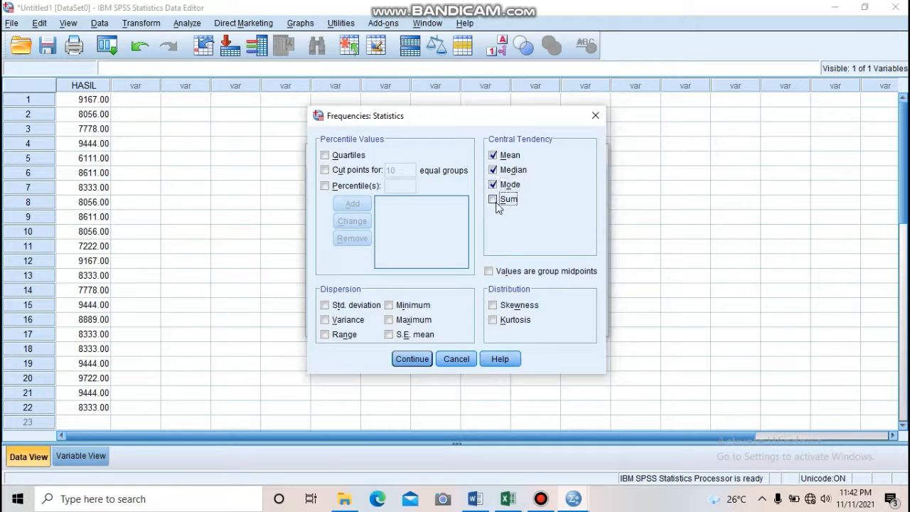
Add standard deviation, variance, range, minimum and maximum, plus skewness and kurtosis, and accept the statistics settings.
click(325, 304)
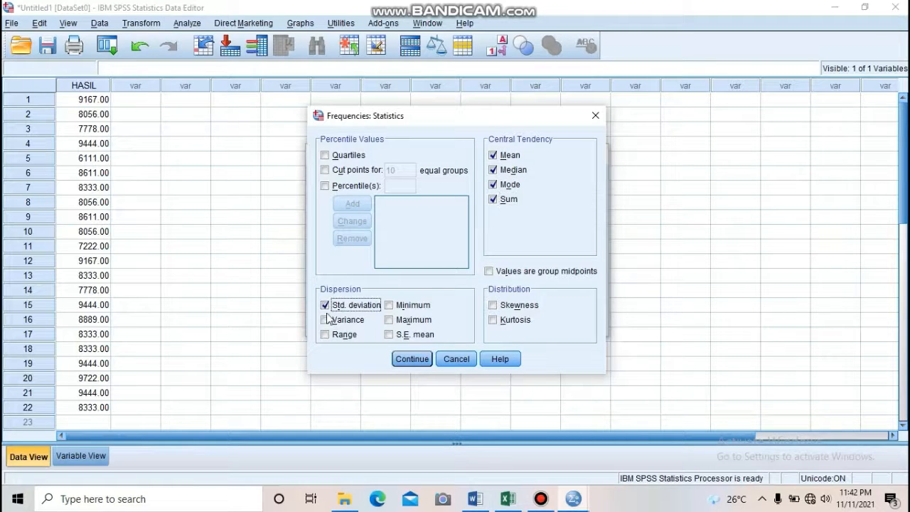
click(325, 319)
click(325, 334)
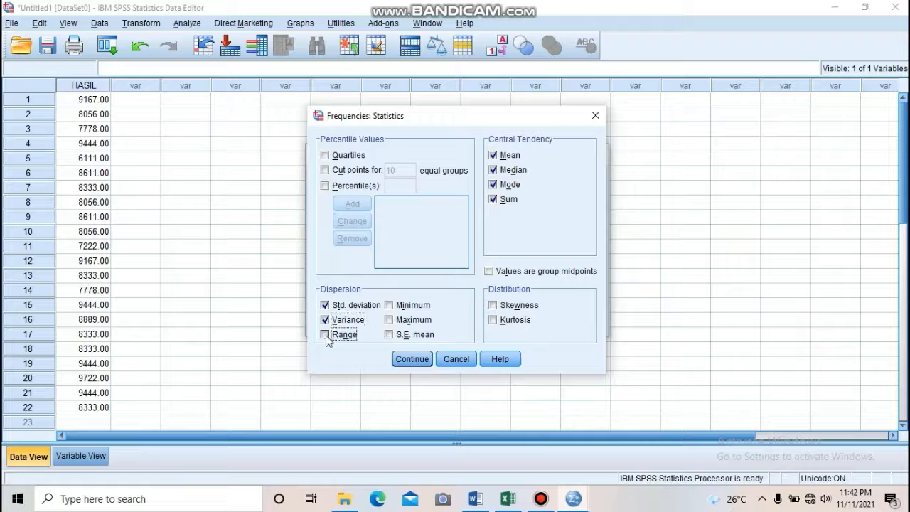
click(388, 304)
click(389, 320)
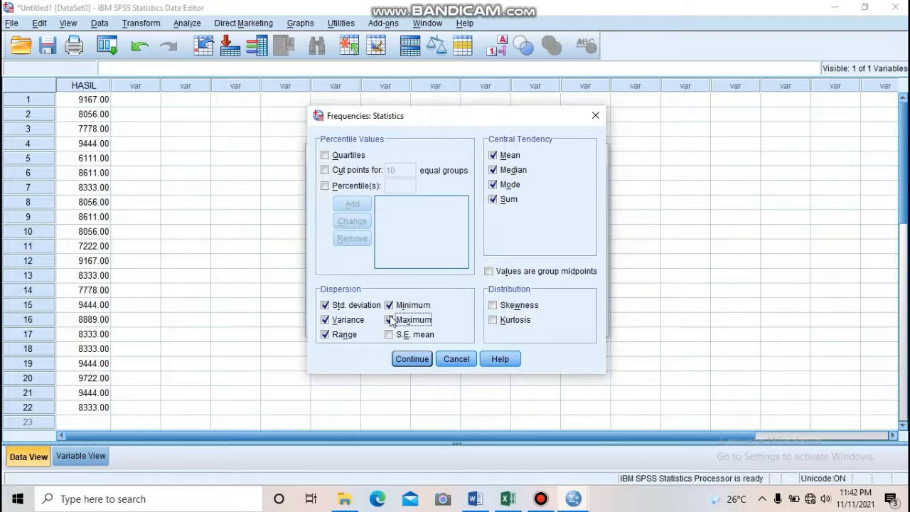
click(493, 306)
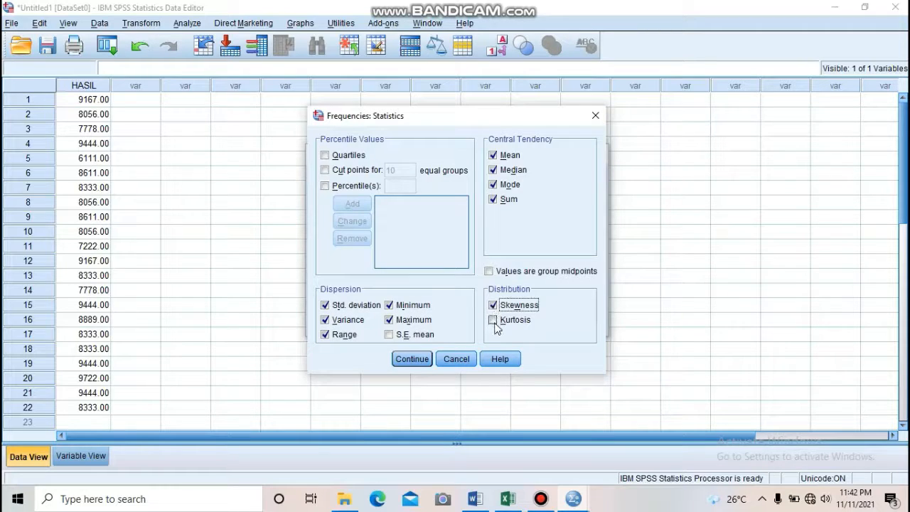
click(493, 321)
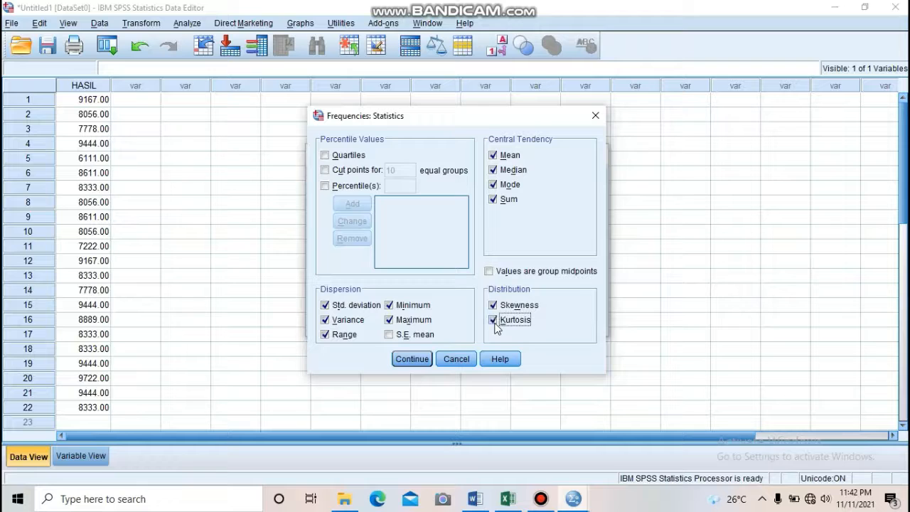
click(410, 359)
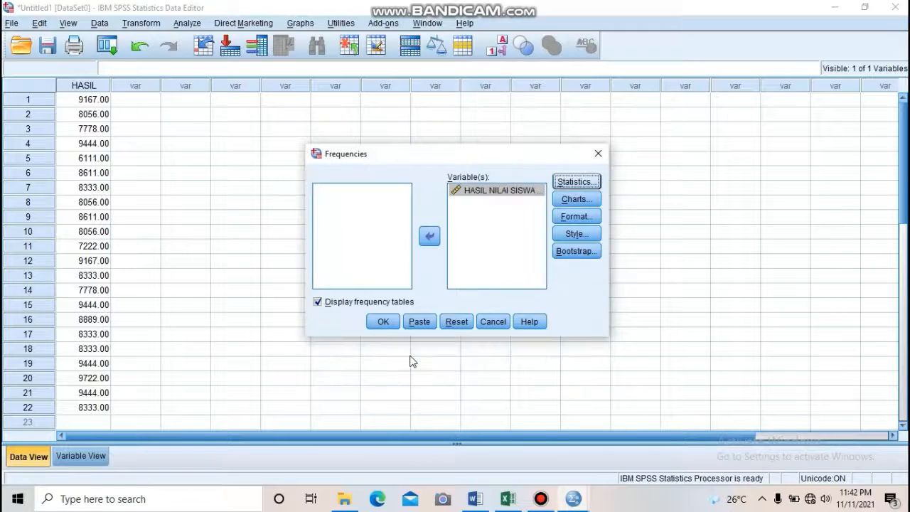
Set the Frequencies chart type to histograms with the normal curve shown.
click(572, 201)
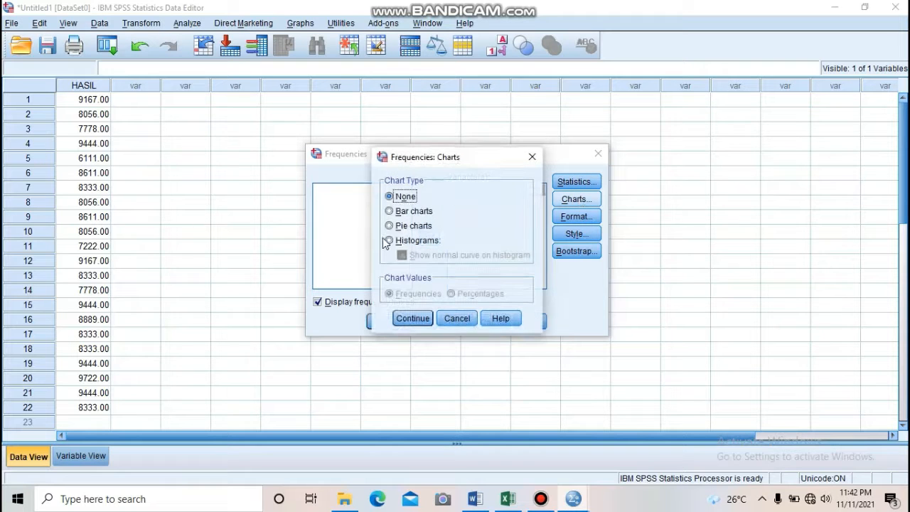
click(388, 240)
click(402, 256)
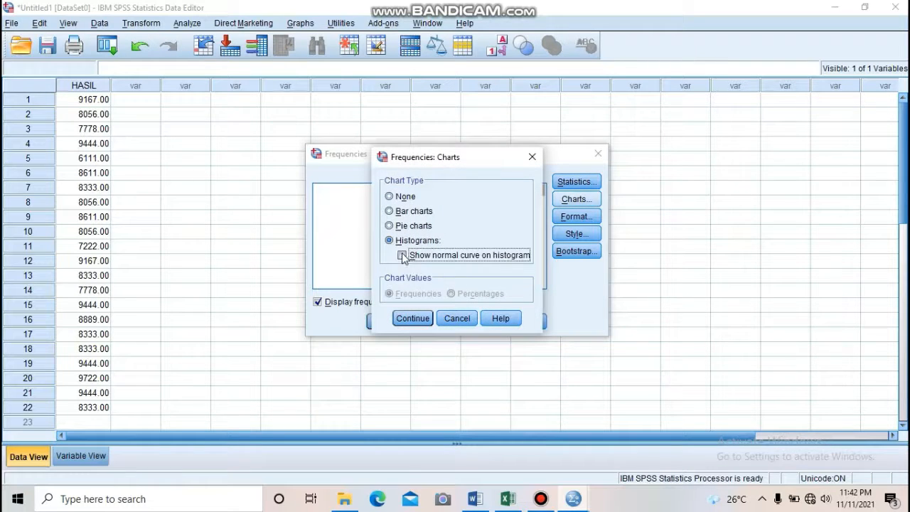
click(412, 318)
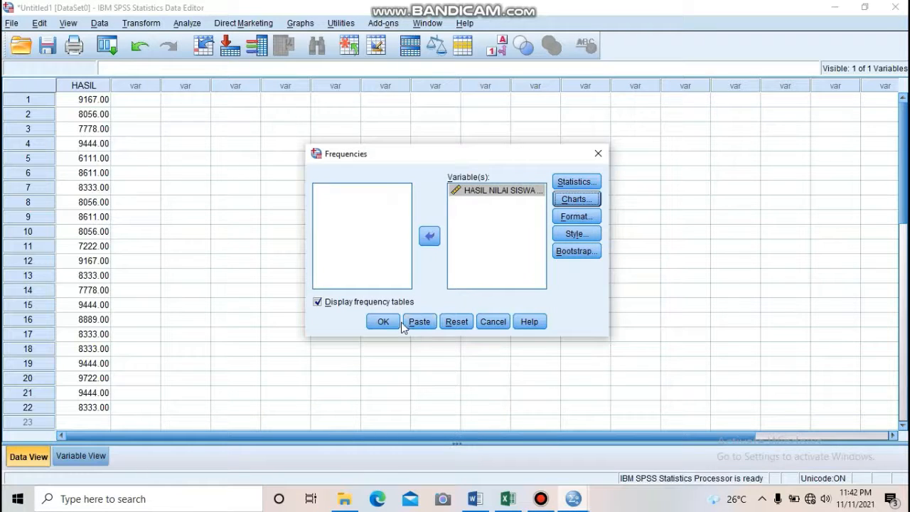
Run the Frequencies analysis and look through its output down to the histogram, returning to the data editor.
click(382, 322)
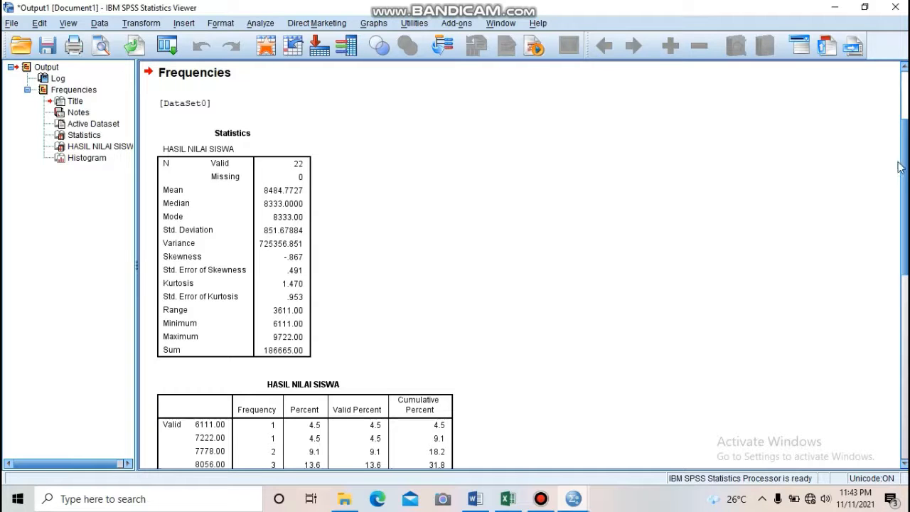
drag(899, 167, 899, 311)
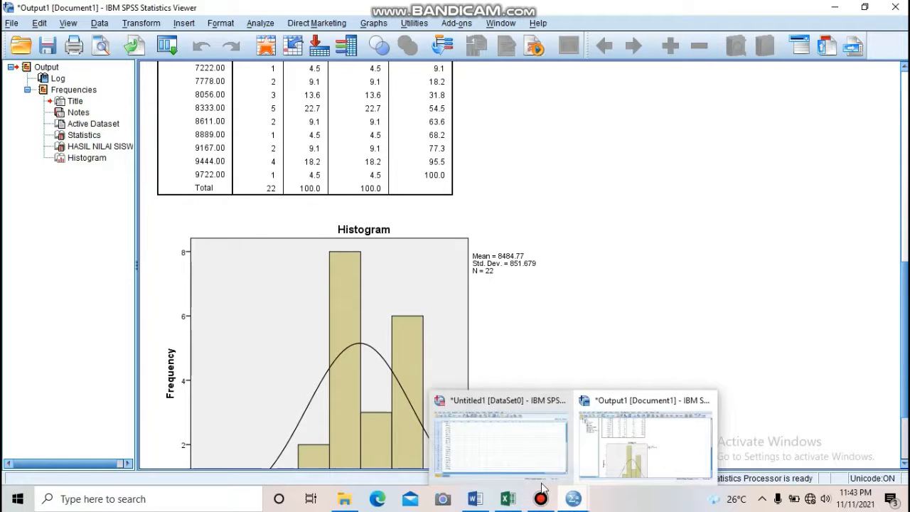
click(508, 455)
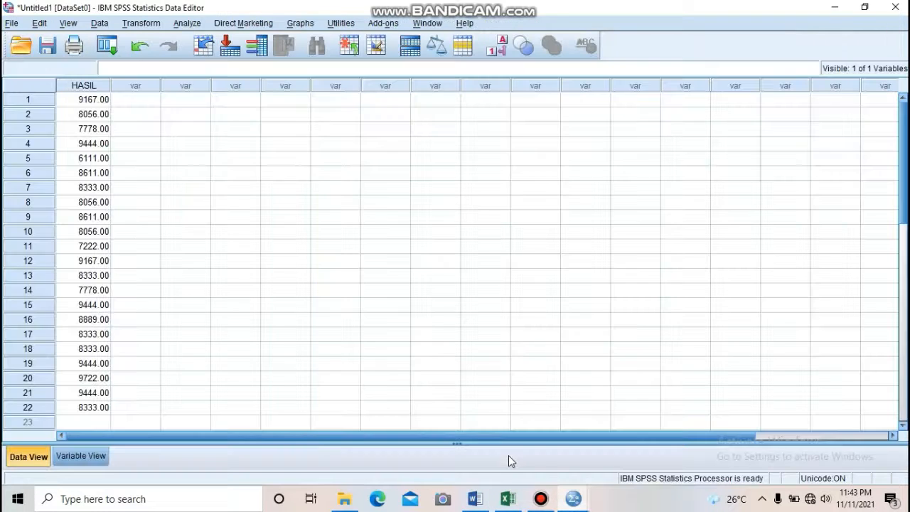
Start an Explore analysis with HASIL NILAI SISWA as the dependent variable.
click(186, 23)
mouse_move(249, 56)
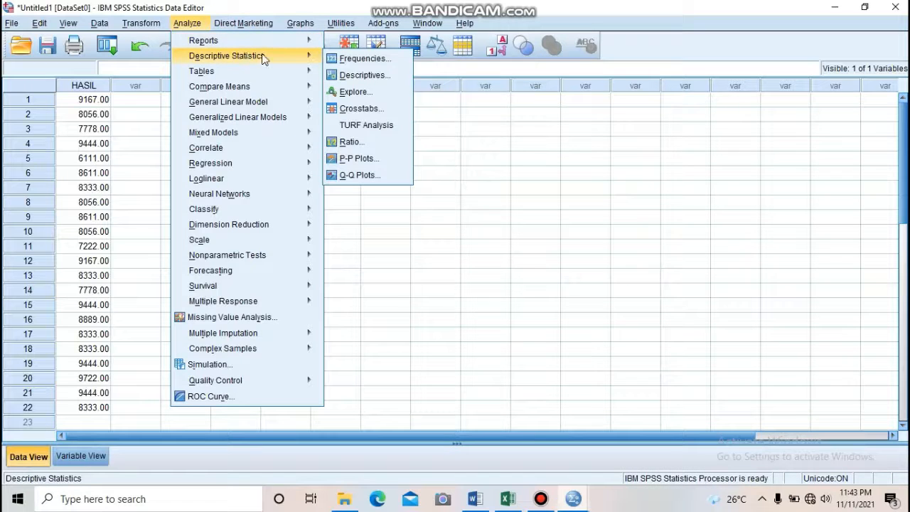
click(377, 92)
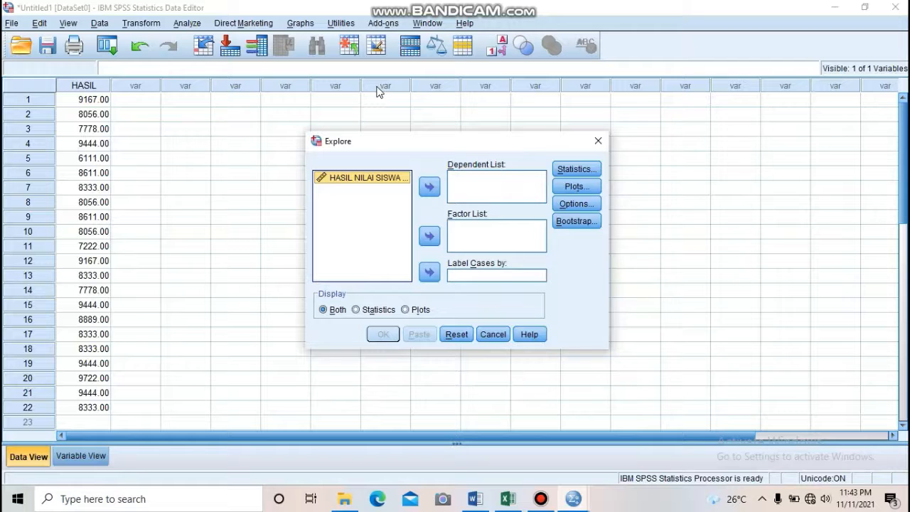
click(428, 188)
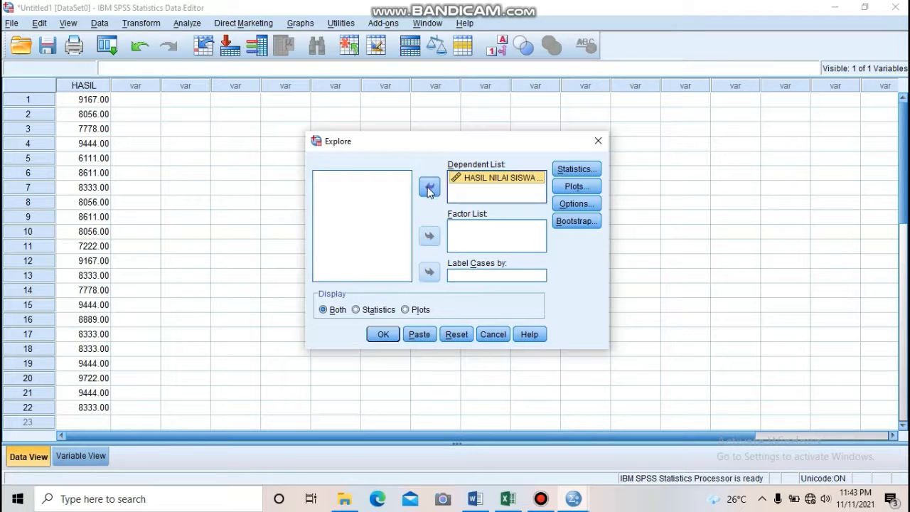
Add a histogram and normality plots with tests to the Explore plots and accept the plot settings.
click(568, 187)
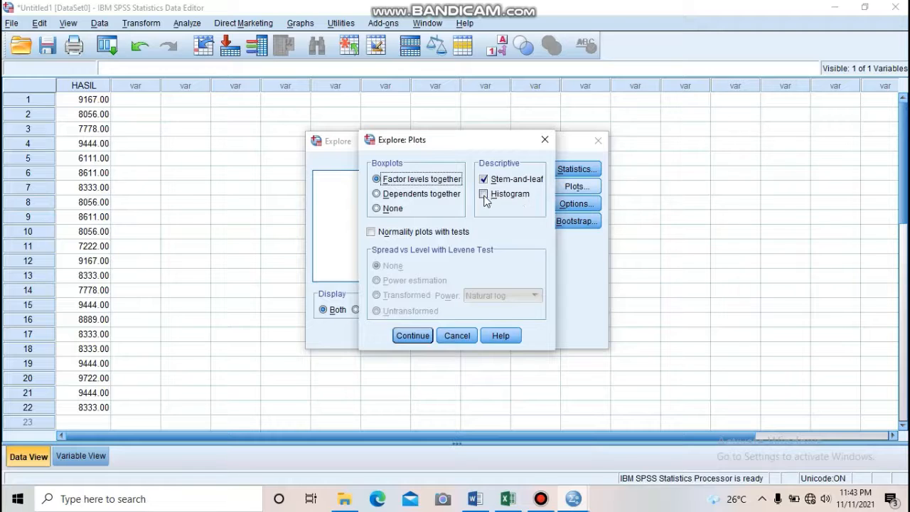
click(484, 194)
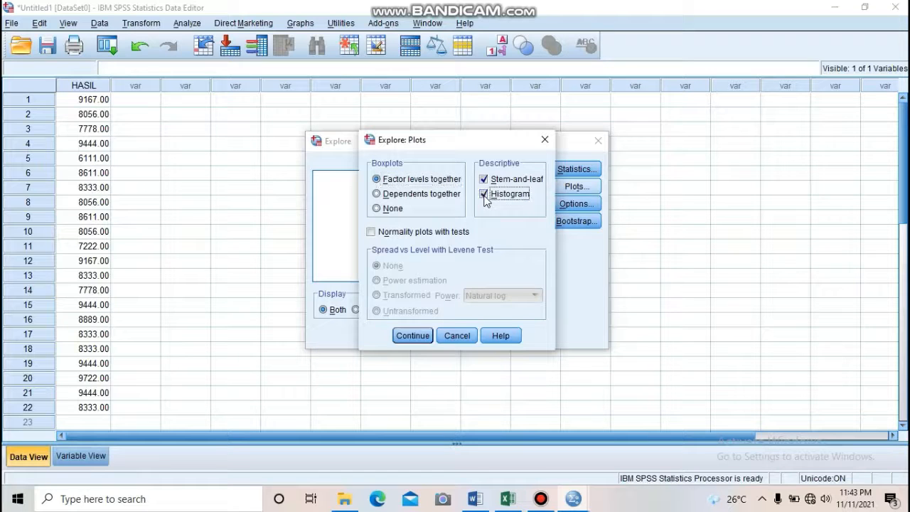
click(371, 233)
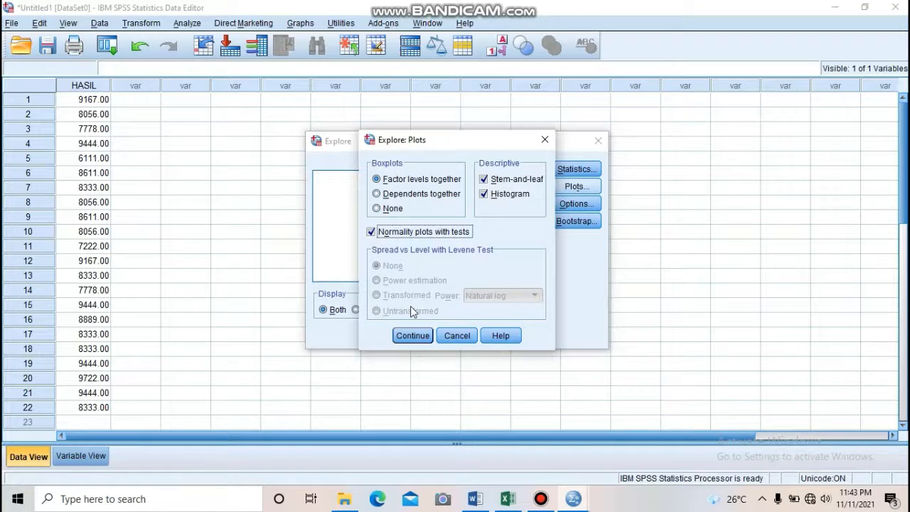
click(413, 335)
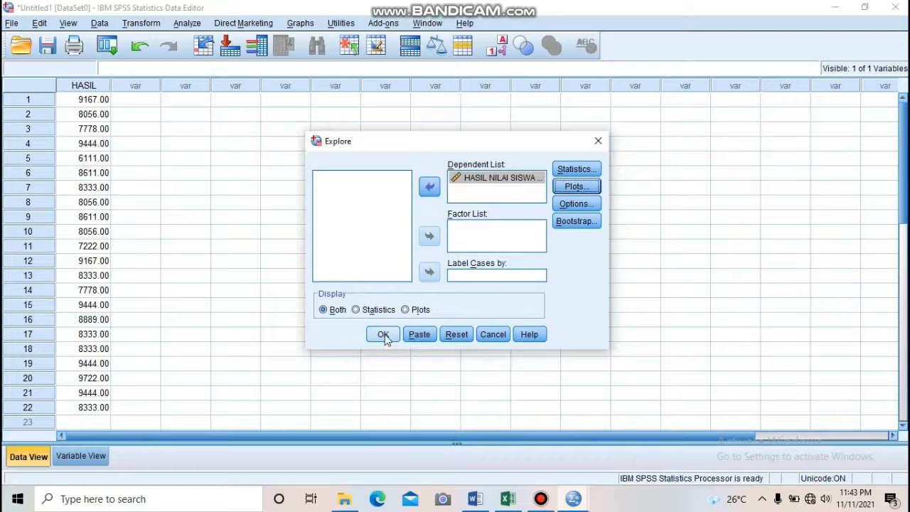
Run the Explore analysis and look through its output down to the Normal Q-Q plot, returning to the data editor.
click(383, 335)
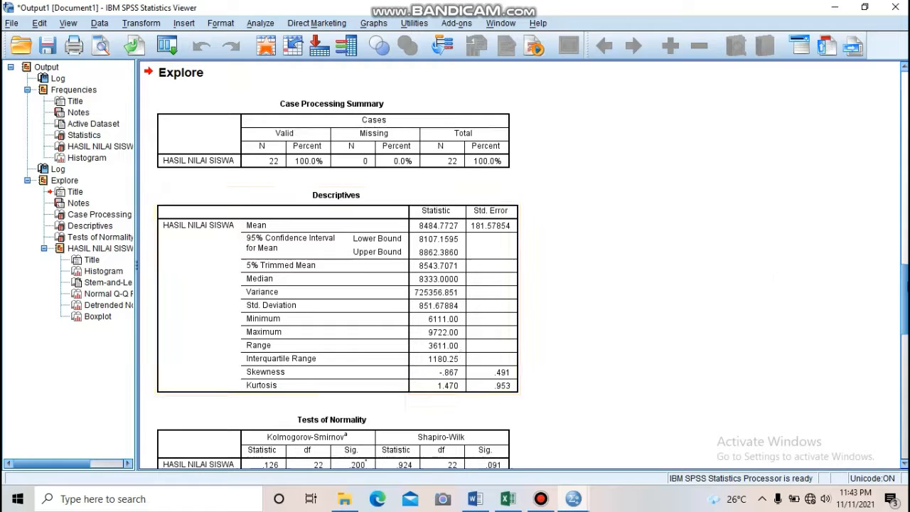
scroll(904, 286, down, 5)
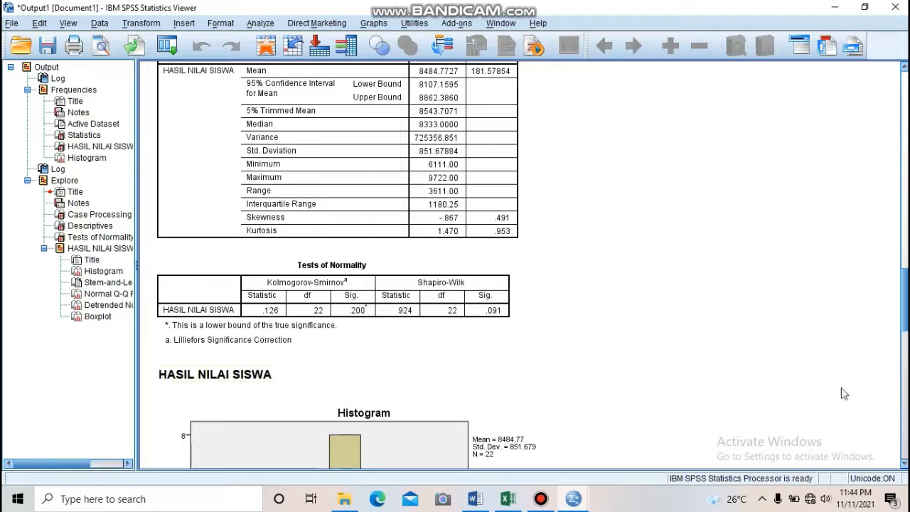
drag(905, 307, 905, 399)
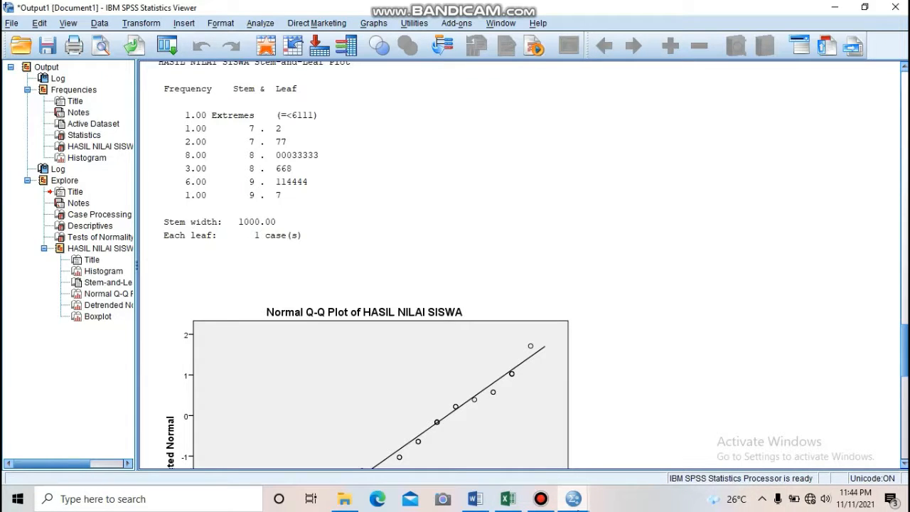
mouse_move(573, 498)
click(484, 446)
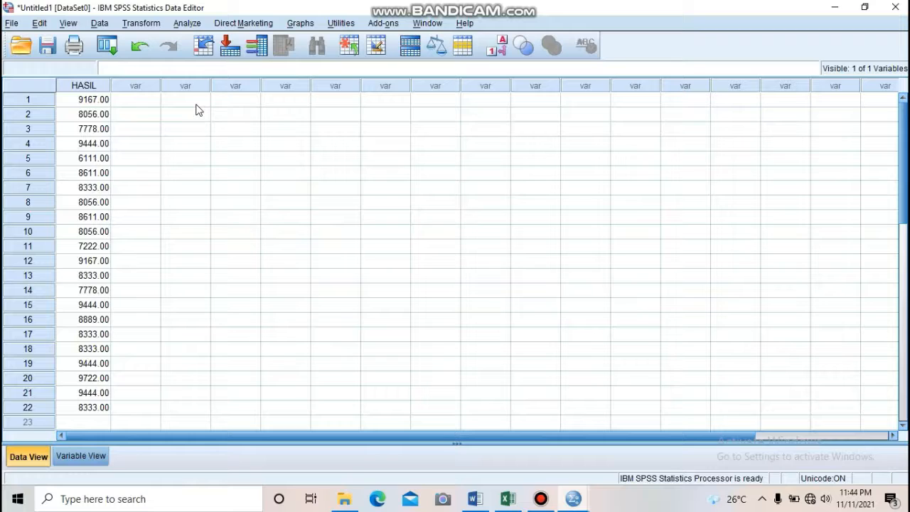
Start a One-Sample T Test with HASIL NILAI SISWA as the test variable.
click(183, 24)
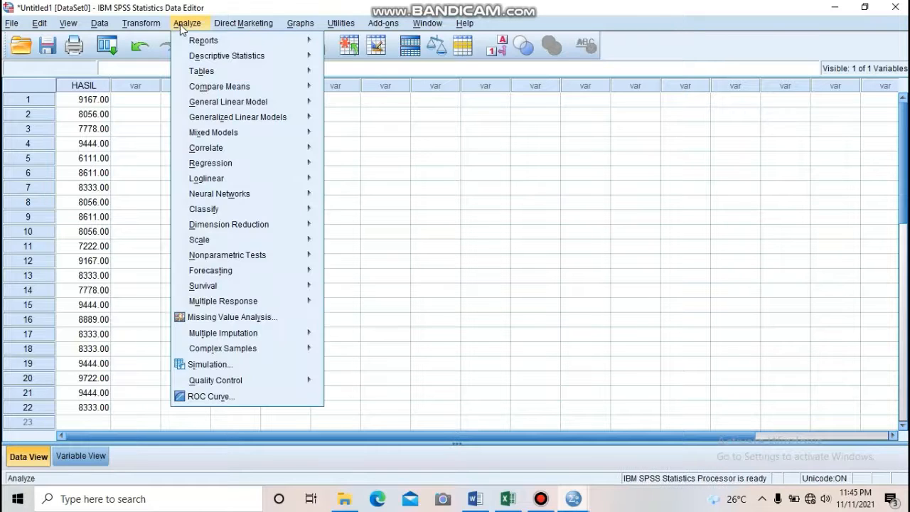
mouse_move(228, 87)
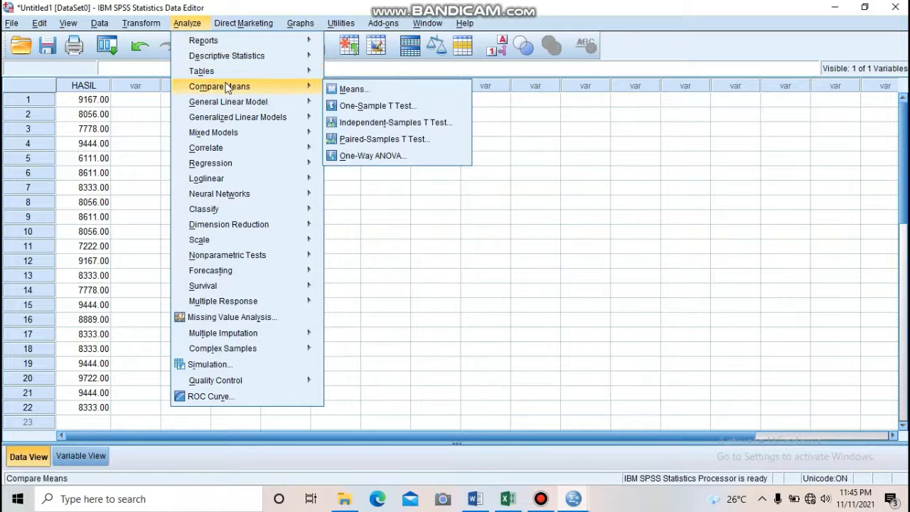
click(380, 111)
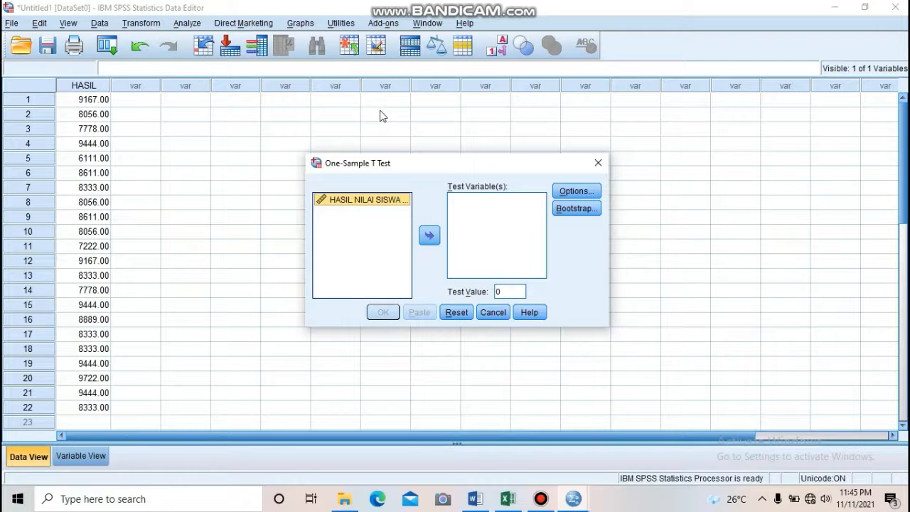
click(430, 236)
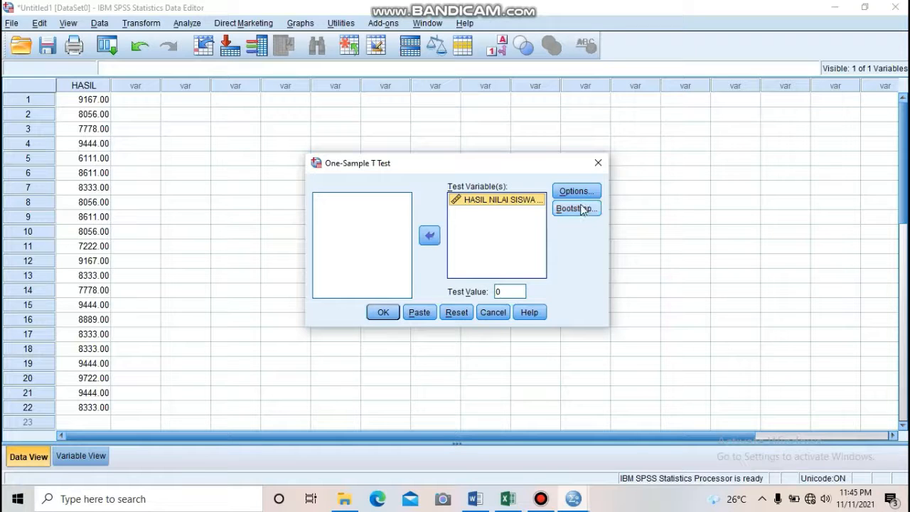
Check the hypothesized score in problem 1 of the Word document and set the T test's test value to 80.
double_click(509, 291)
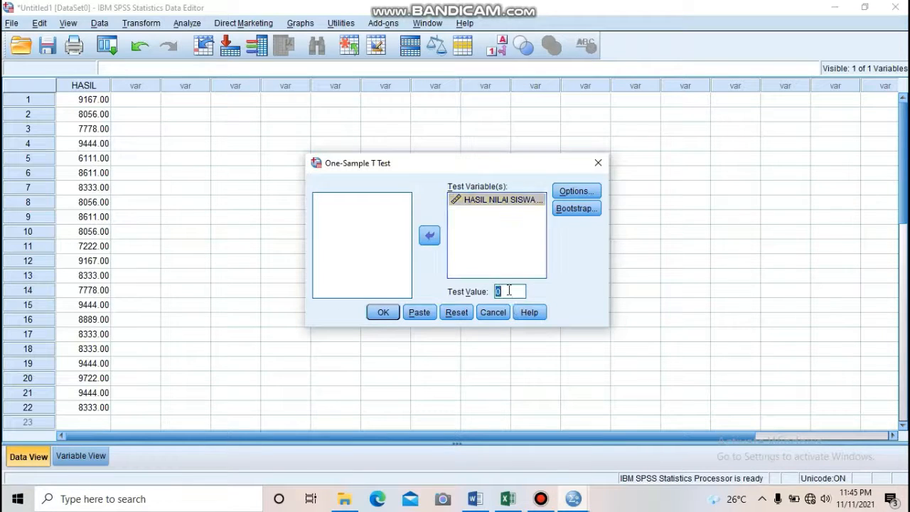
click(487, 500)
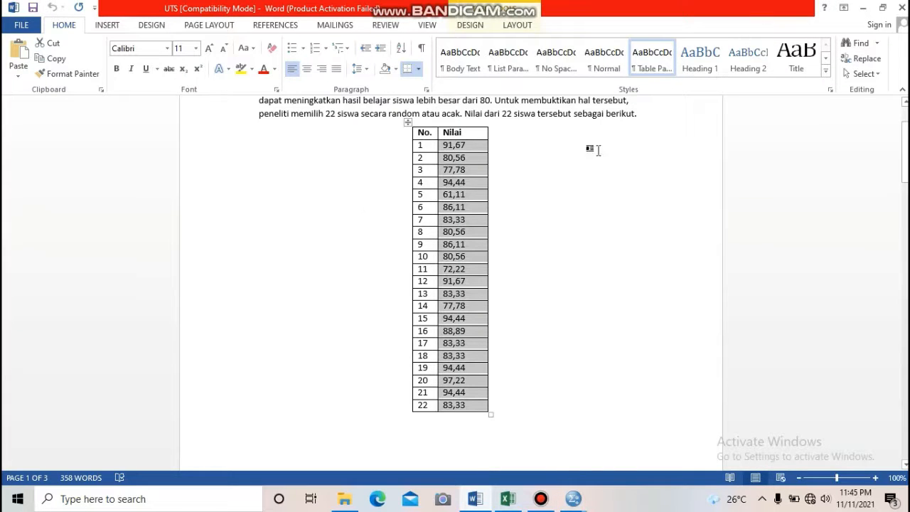
drag(904, 152, 904, 136)
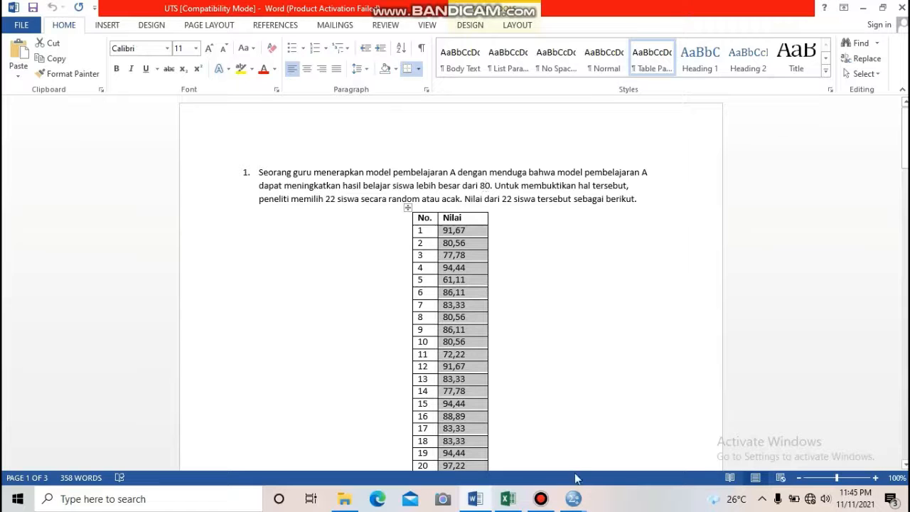
click(574, 500)
click(526, 447)
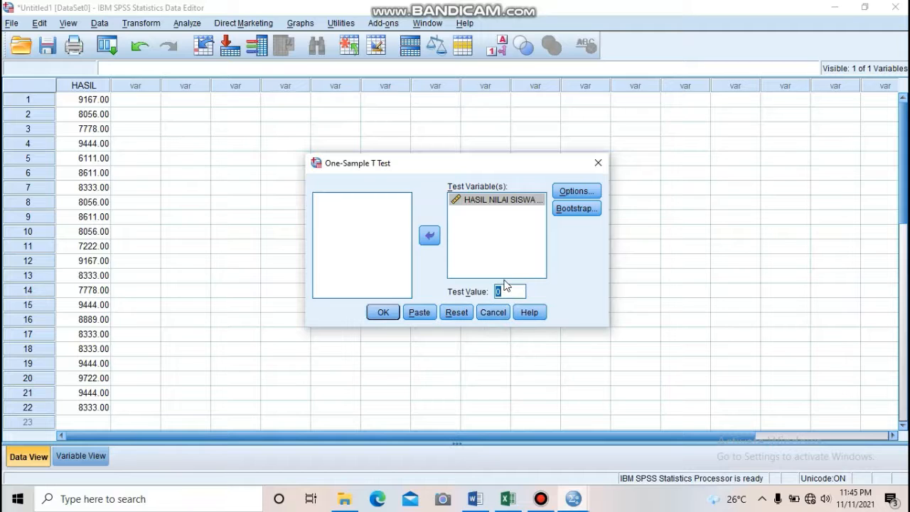
text(80)
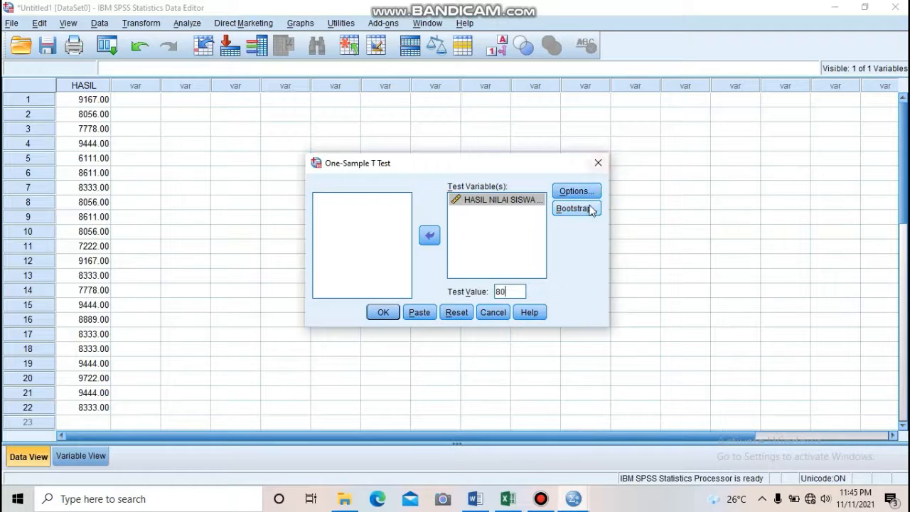
Keep the confidence interval percentage at 95 and run the One-Sample T Test.
click(584, 192)
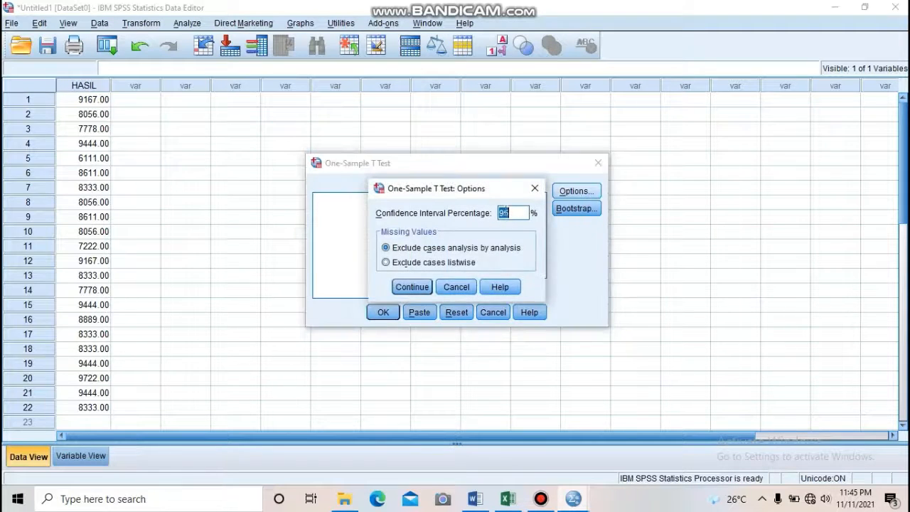
click(423, 288)
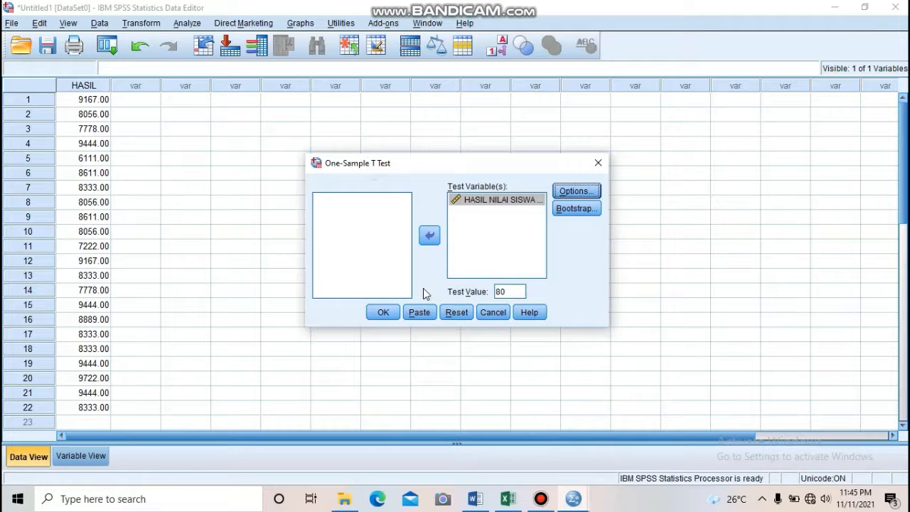
click(384, 313)
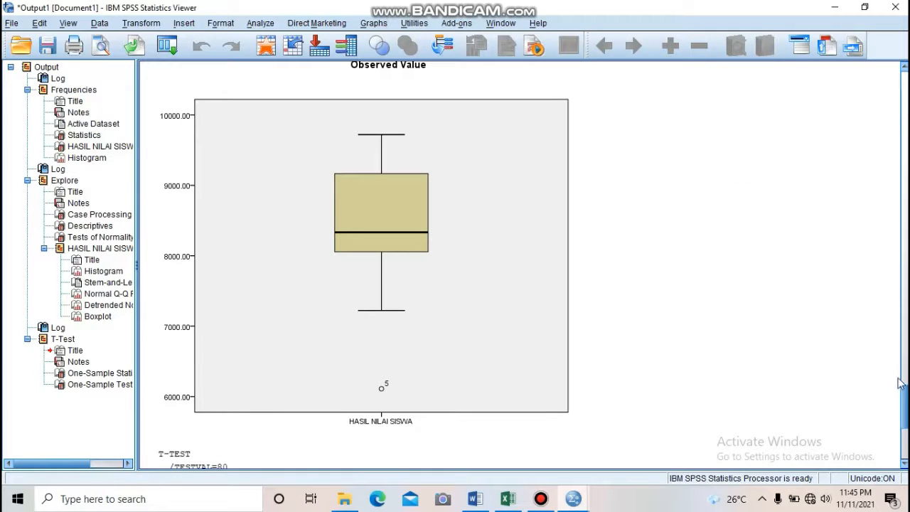
Examine the One-Sample Statistics and One-Sample Test tables of the T-Test output, including the two-tailed significance.
drag(906, 401, 908, 435)
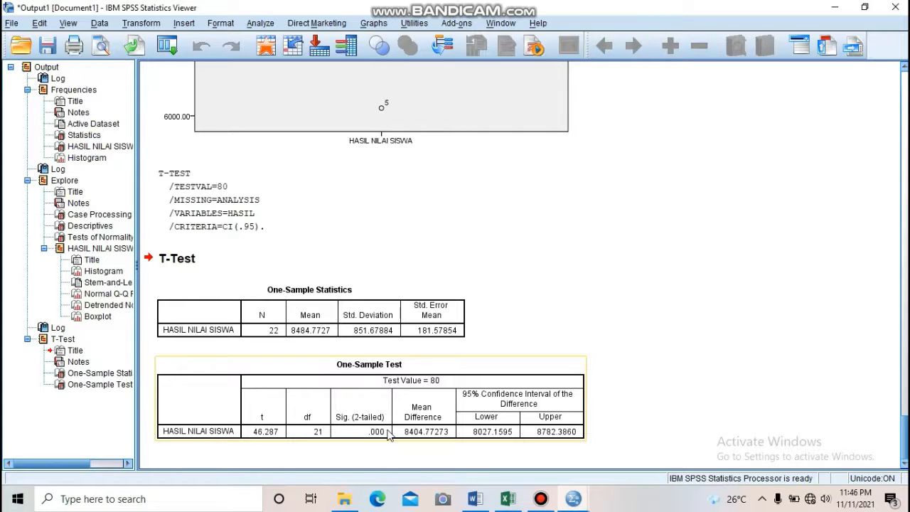
click(687, 403)
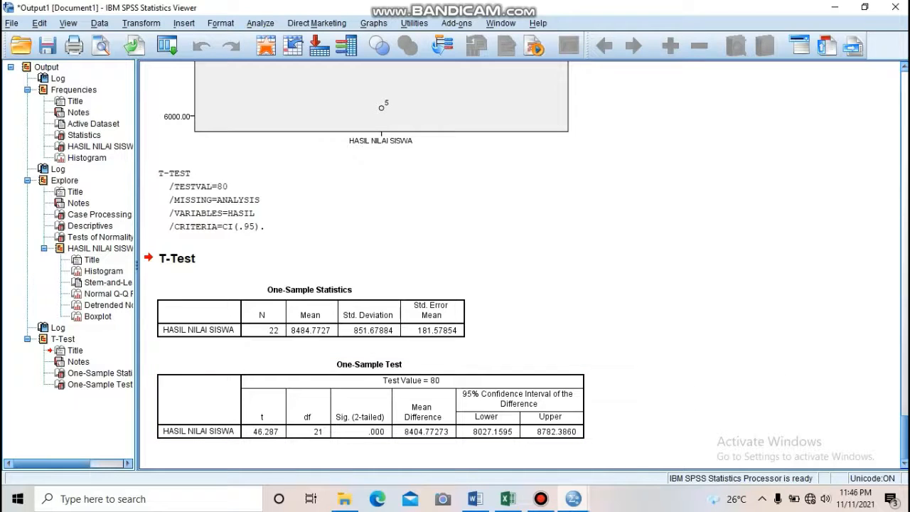
click(310, 428)
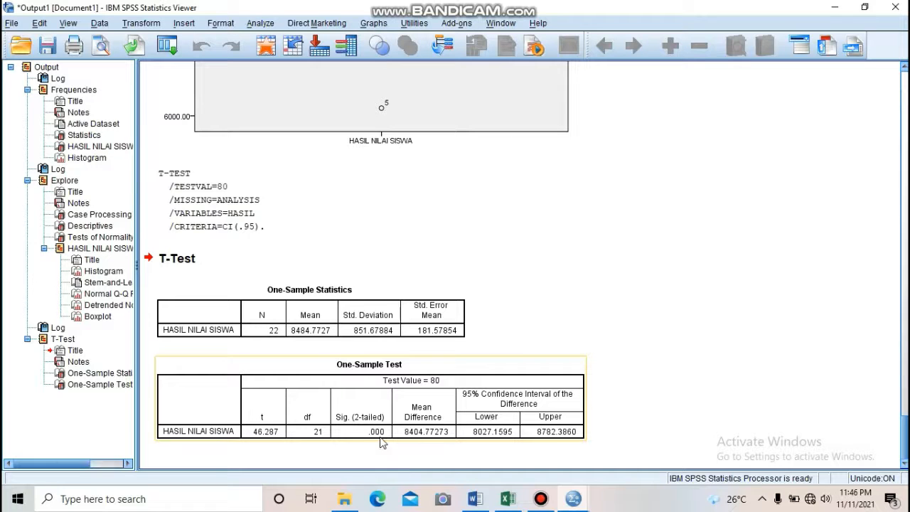
click(843, 286)
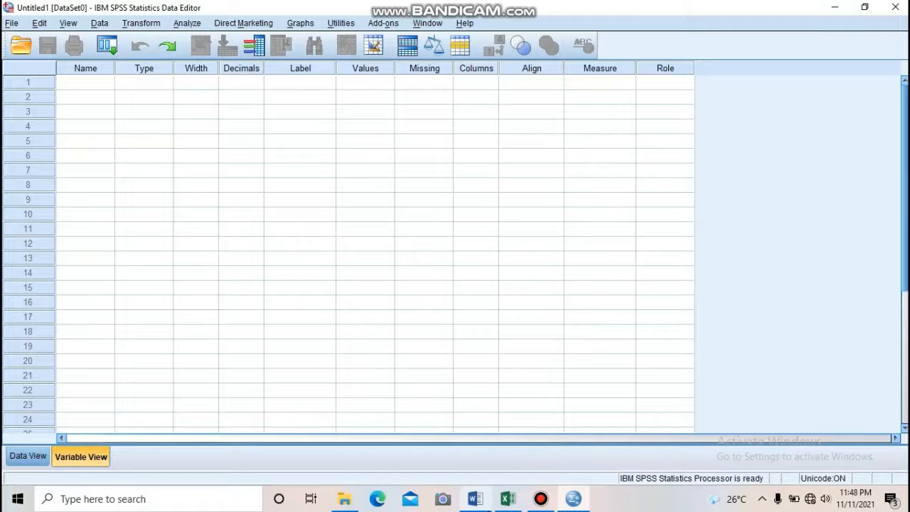
Switch to the Word document to read problem 2 and its Pretest and Posttest table, returning to the empty SPSS dataset.
mouse_move(486, 508)
click(486, 469)
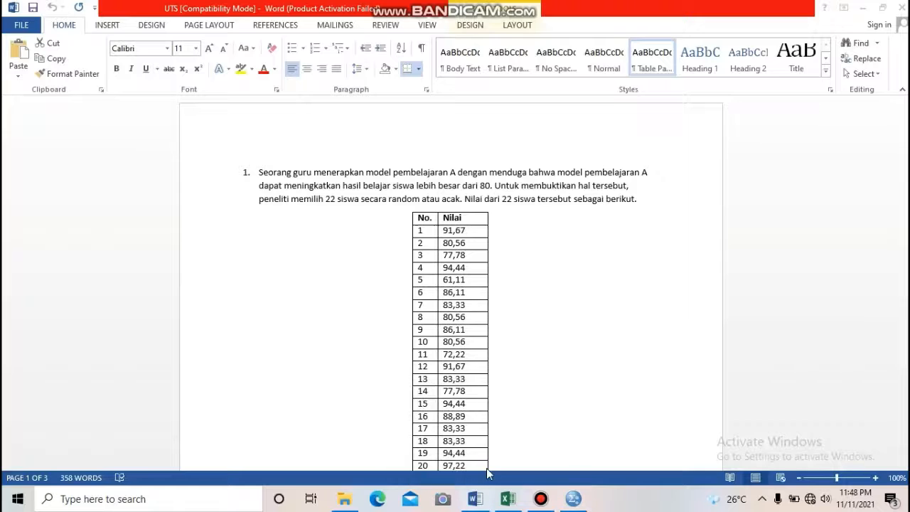
drag(904, 137, 904, 253)
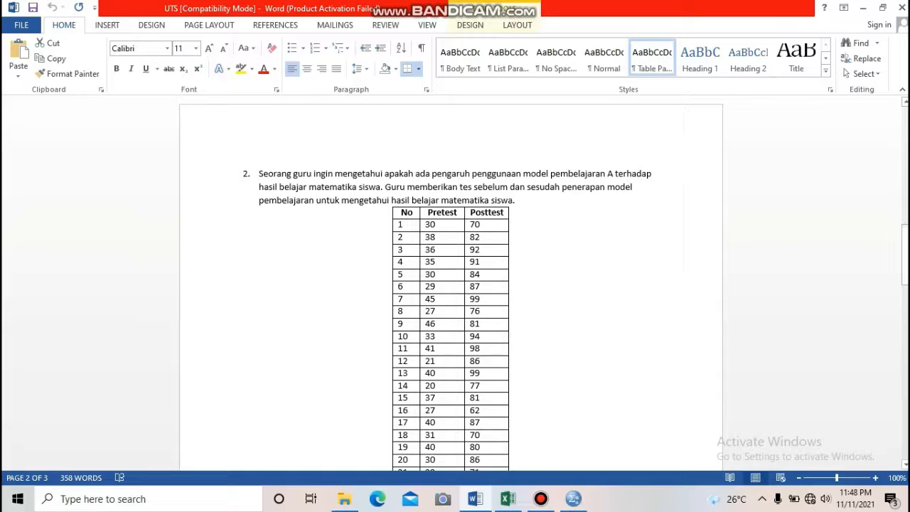
drag(905, 254, 905, 272)
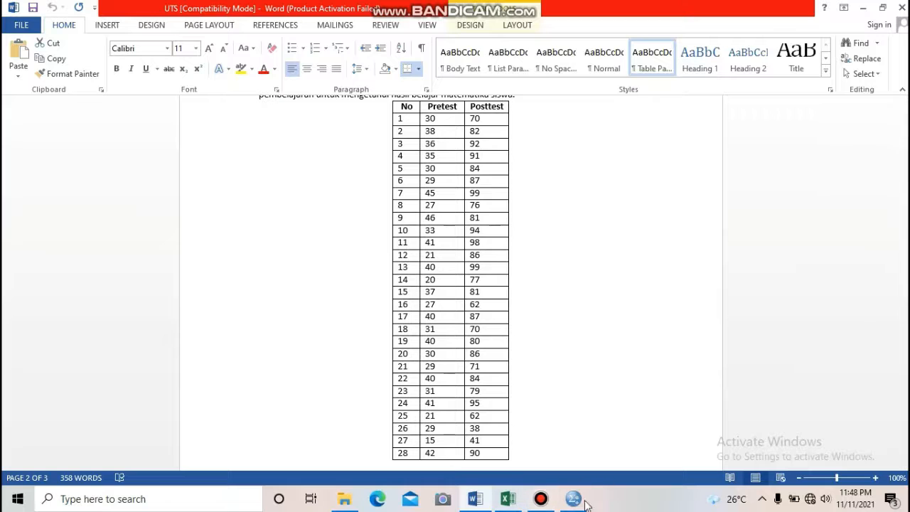
mouse_move(575, 501)
click(567, 471)
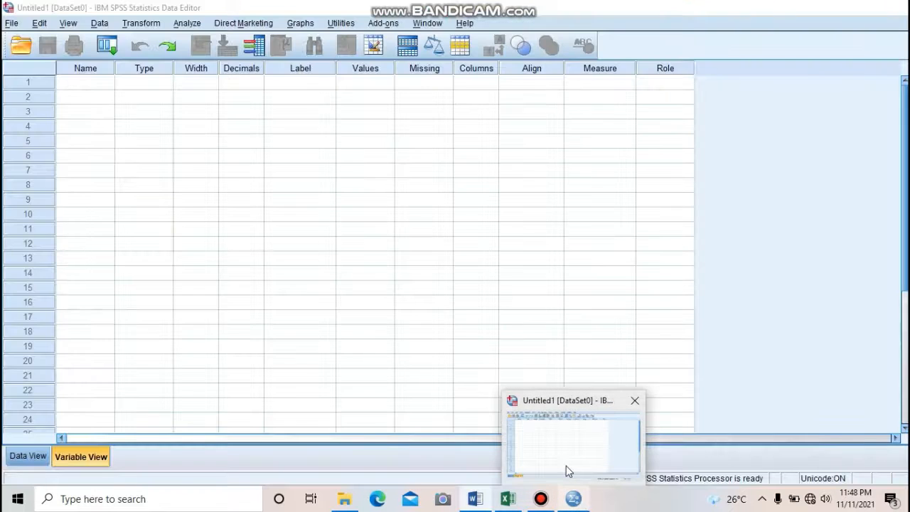
Define the first variable in the empty dataset with the name PRETEST and the label PRETEST.
click(25, 458)
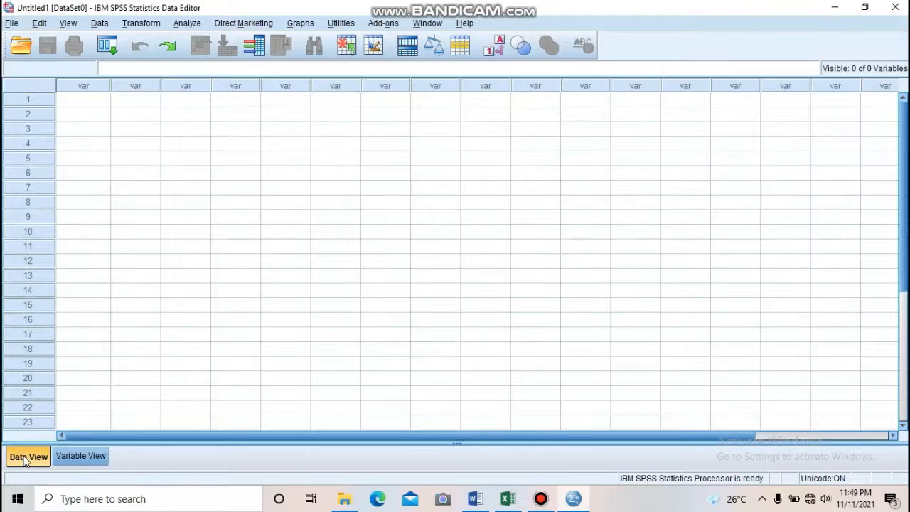
click(81, 459)
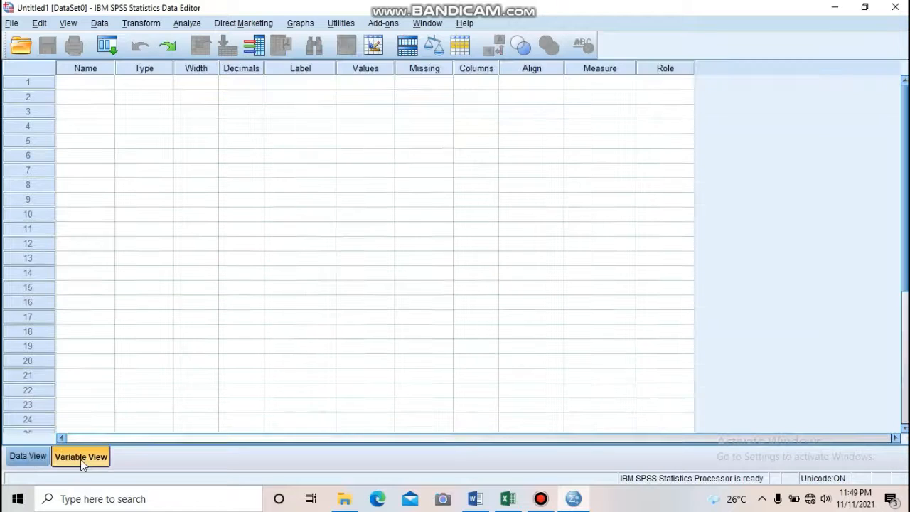
click(92, 86)
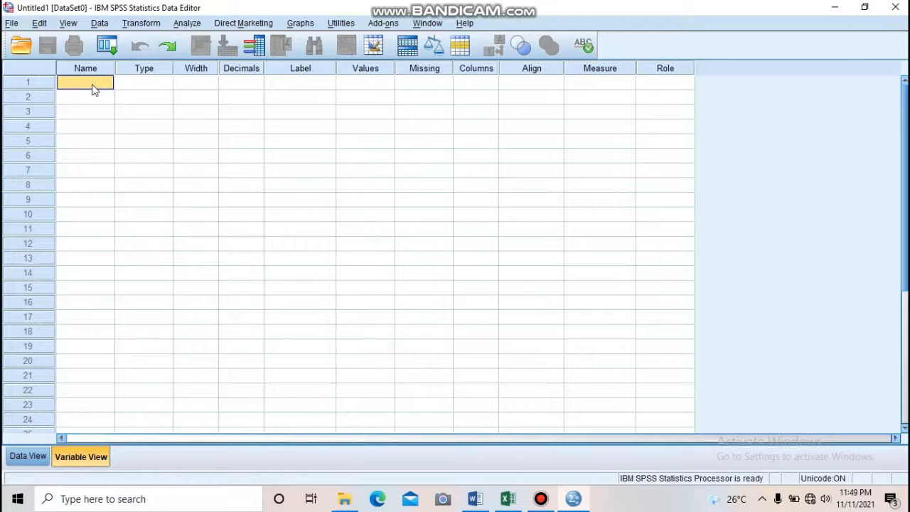
text(PRETEST)
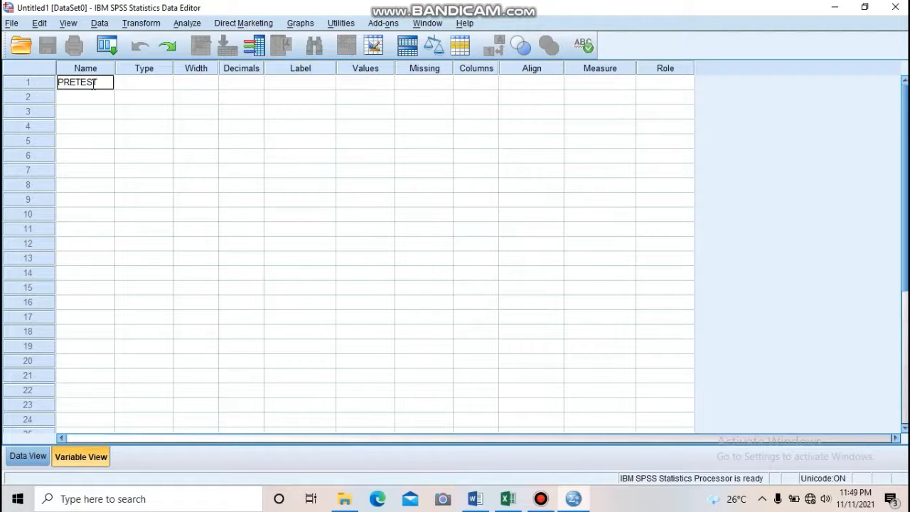
key(Return)
key(Right)
key(Right)
key(Right)
key(Right)
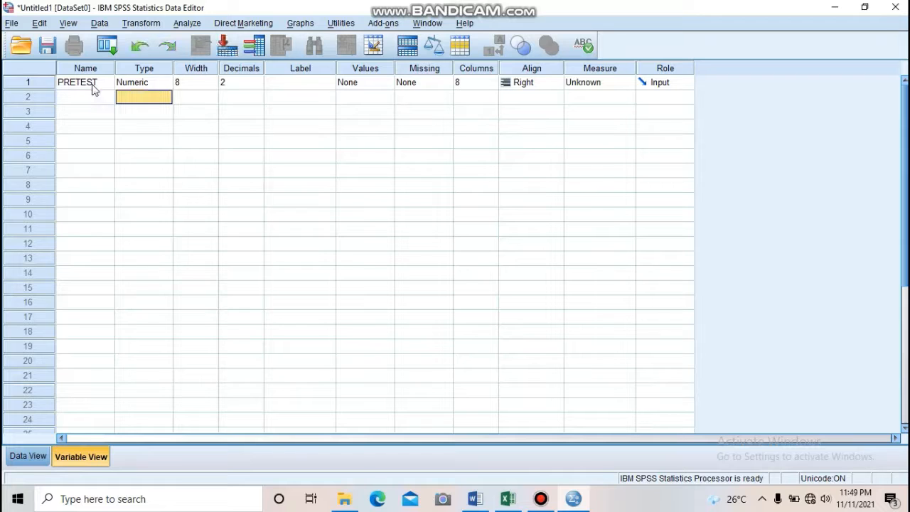
key(Up)
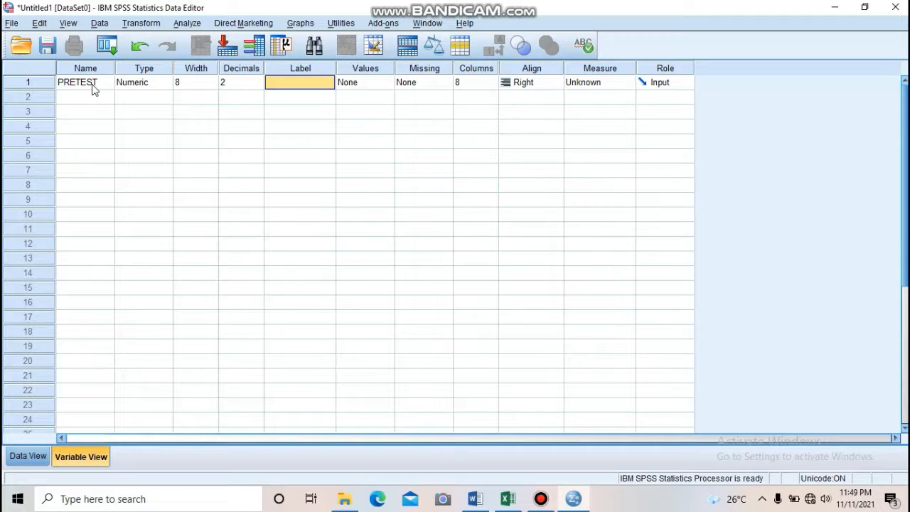
text(PRETEST)
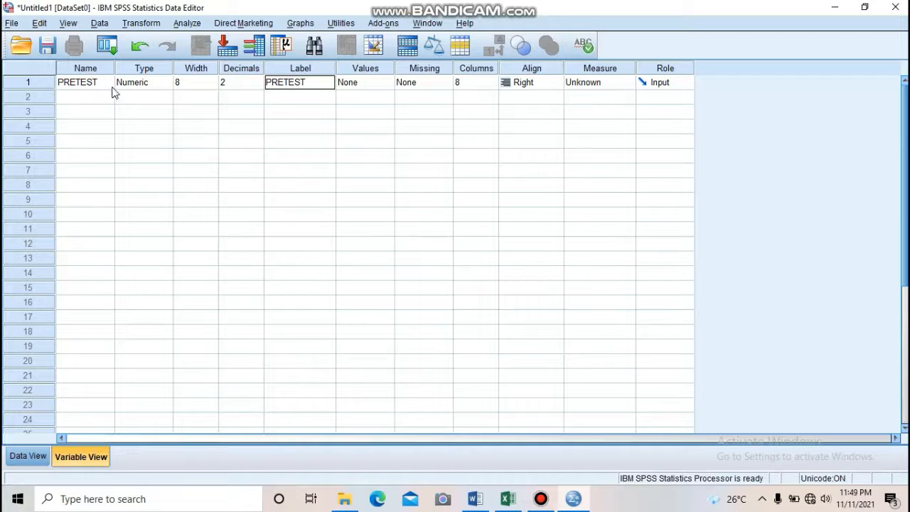
Define a second variable below it with the name POSTTEST and the label POSTTEST.
click(75, 100)
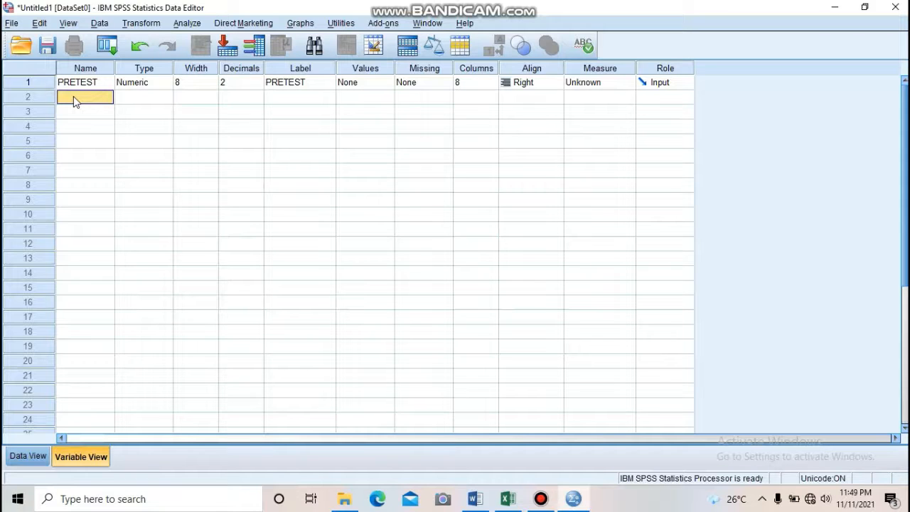
text(PO)
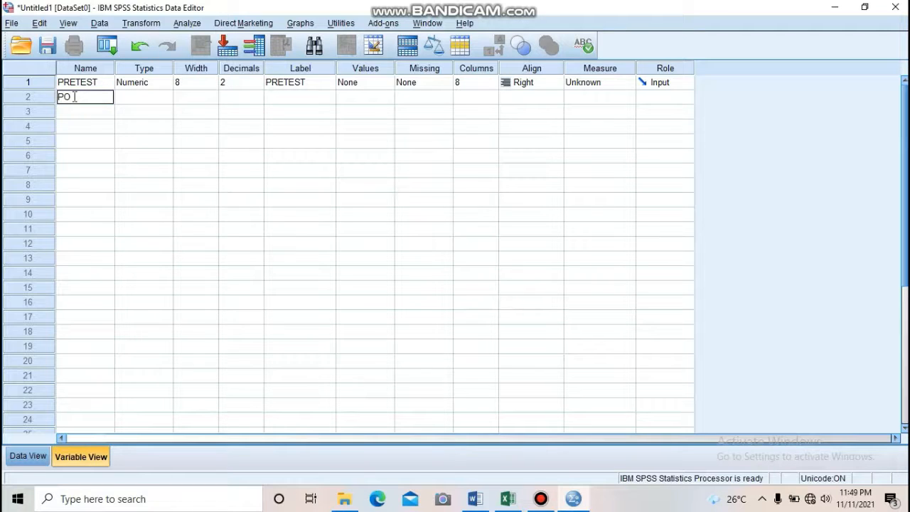
text(STTEST)
key(Tab)
key(Tab)
key(Tab)
key(Tab)
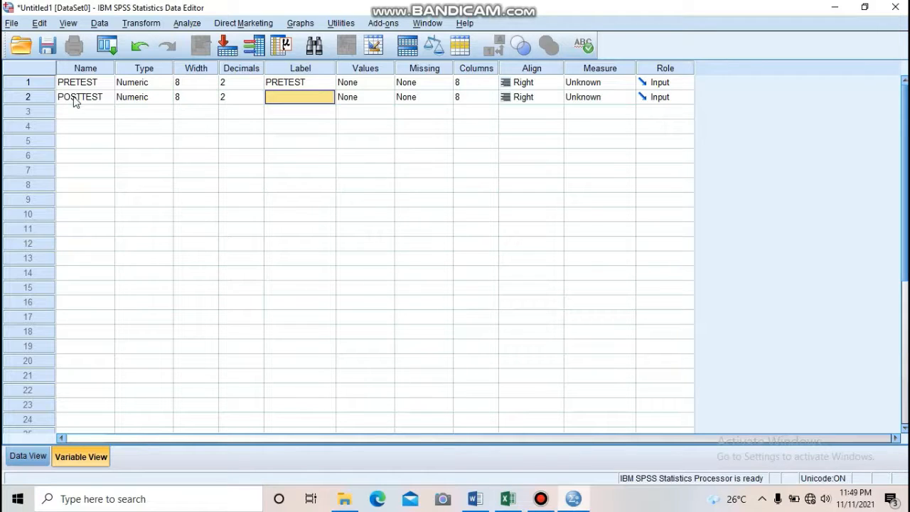
text(PO)
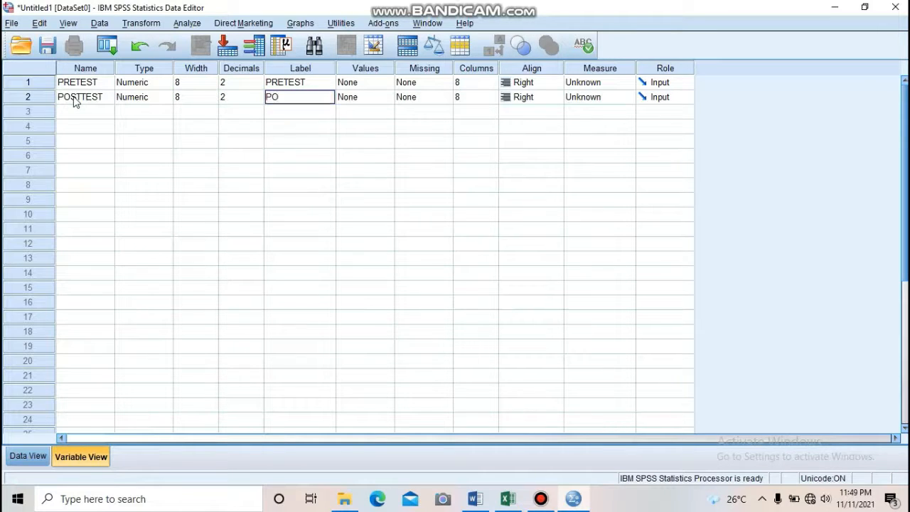
text(STTEST)
key(Tab)
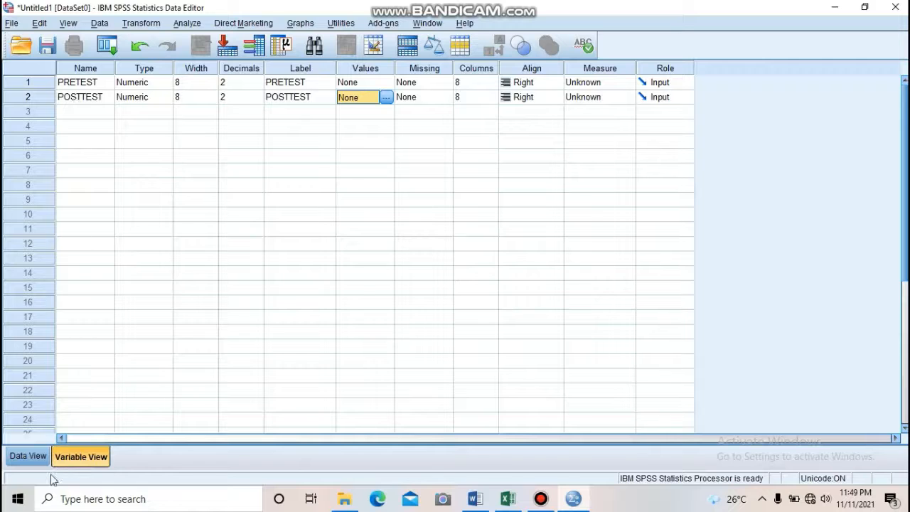
Copy the 28 Pretest scores from the Word document's problem 2 table into the PRETEST column of the SPSS data, starting at row 1.
click(29, 455)
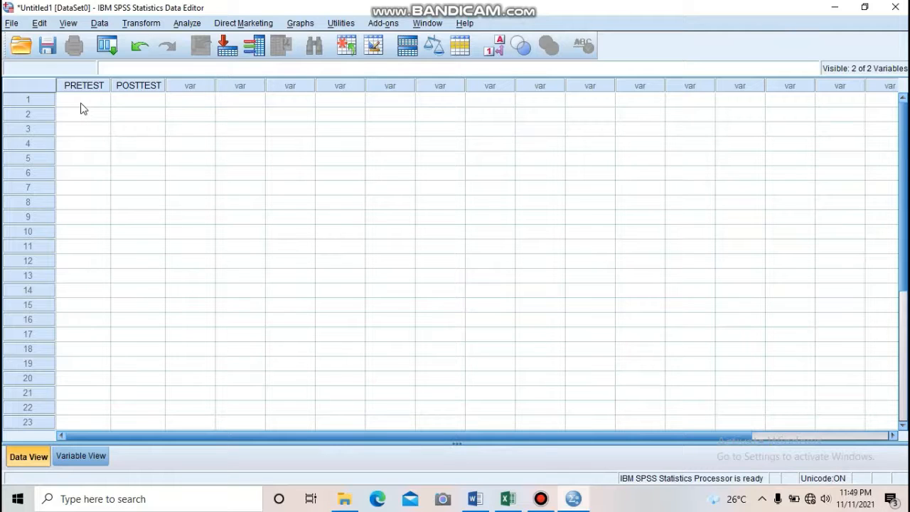
click(475, 499)
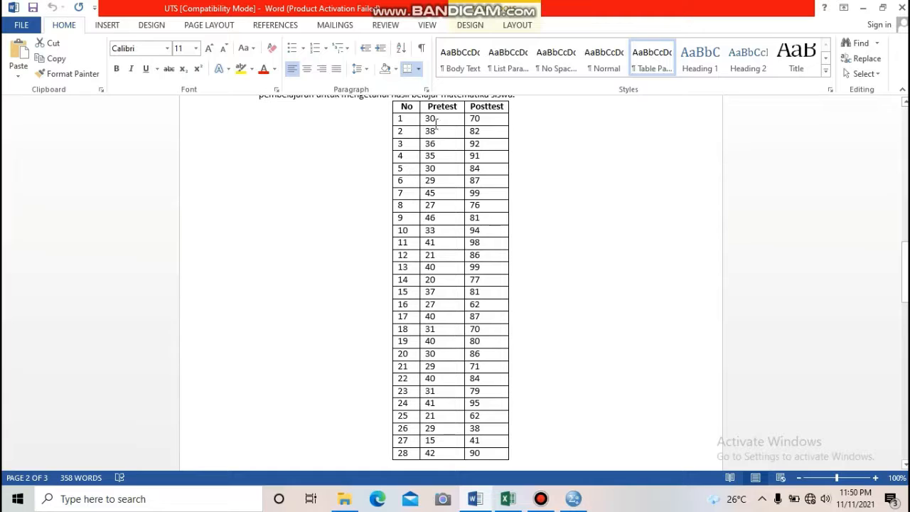
drag(427, 117, 443, 462)
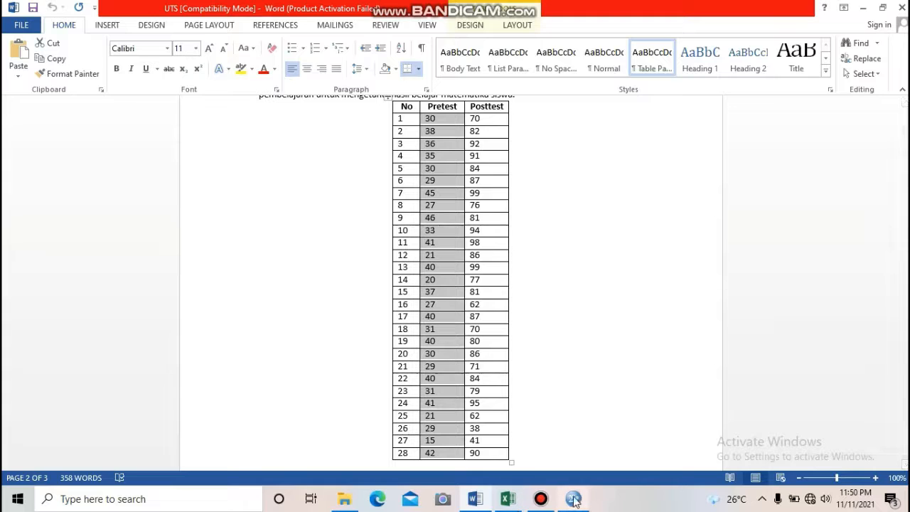
mouse_move(573, 500)
click(552, 450)
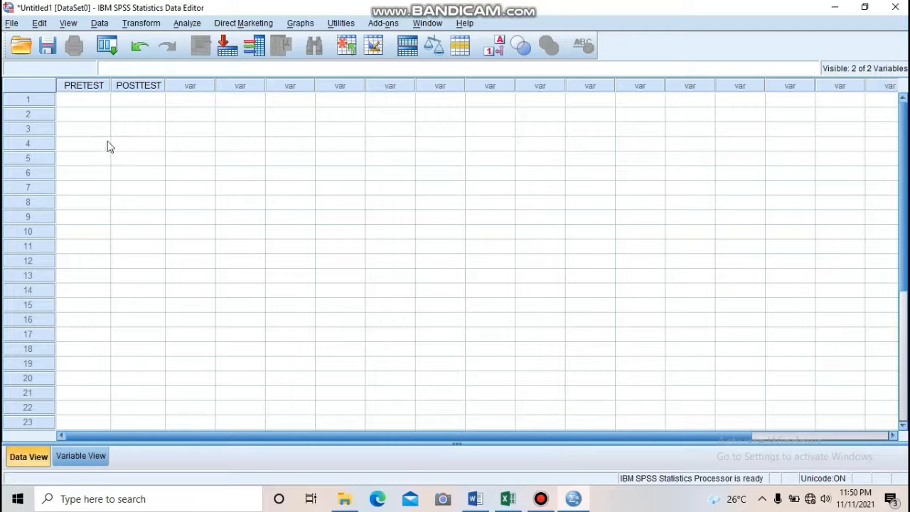
click(92, 101)
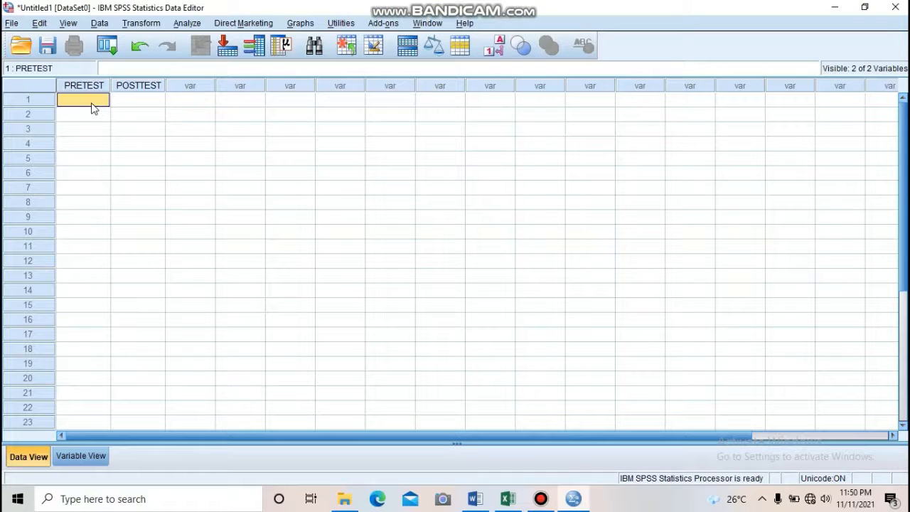
key(ctrl+v)
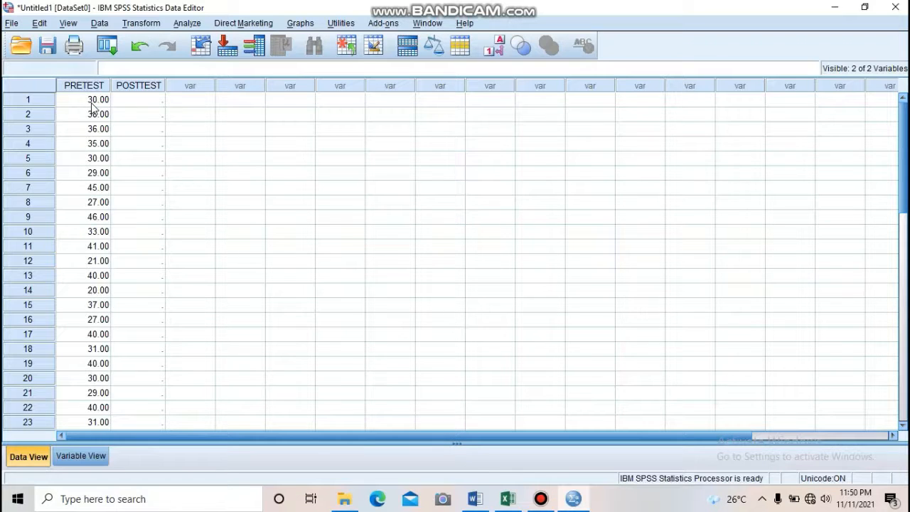
Copy the 28 Posttest scores from the Word table into the POSTTEST column of the SPSS data, starting at row 1.
click(142, 104)
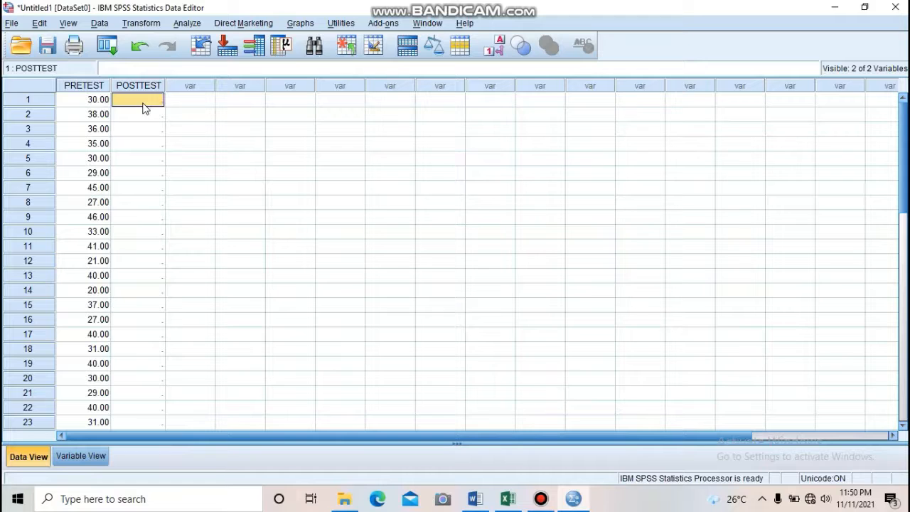
click(475, 500)
drag(469, 119, 490, 450)
scroll(523, 228, down, 8)
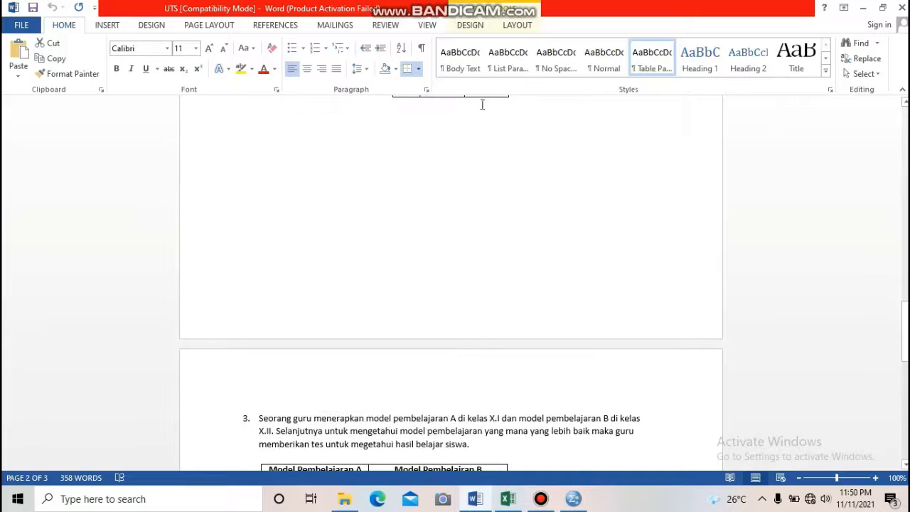
scroll(491, 100, up, 9)
drag(491, 384, 493, 199)
scroll(491, 462, down, 6)
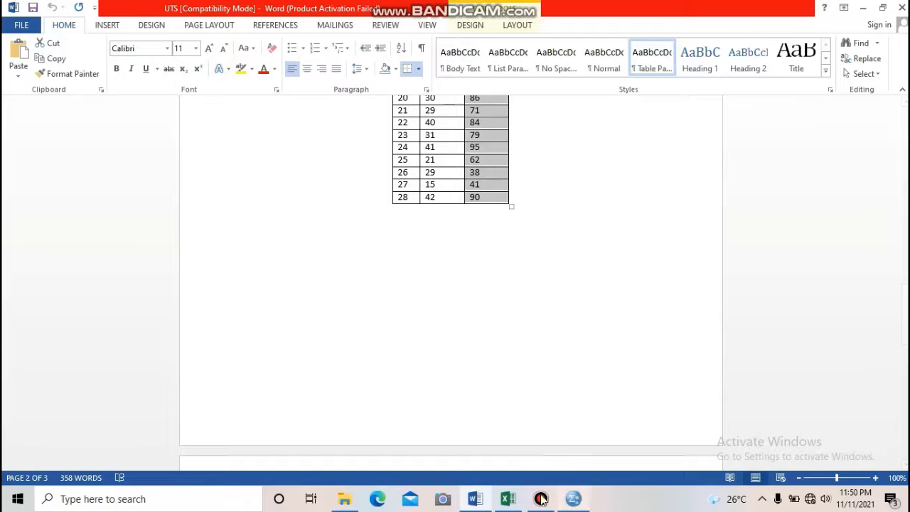
mouse_move(577, 500)
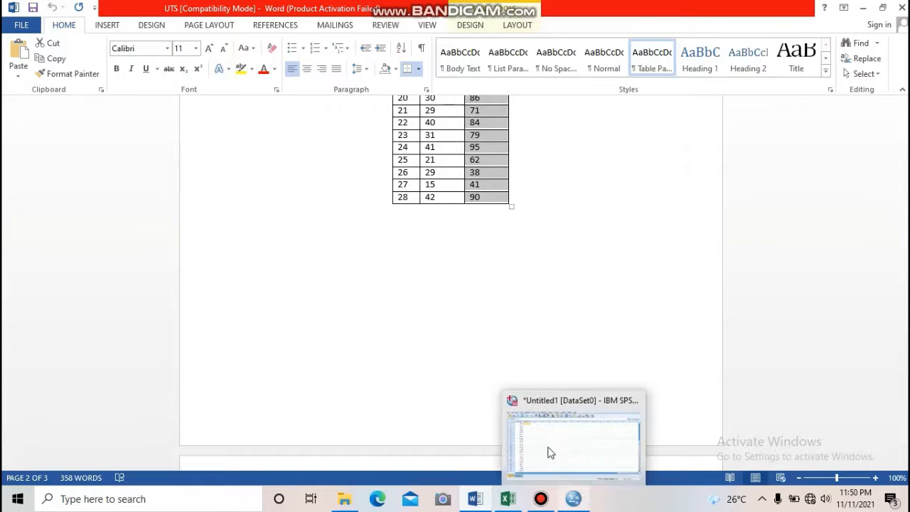
click(547, 446)
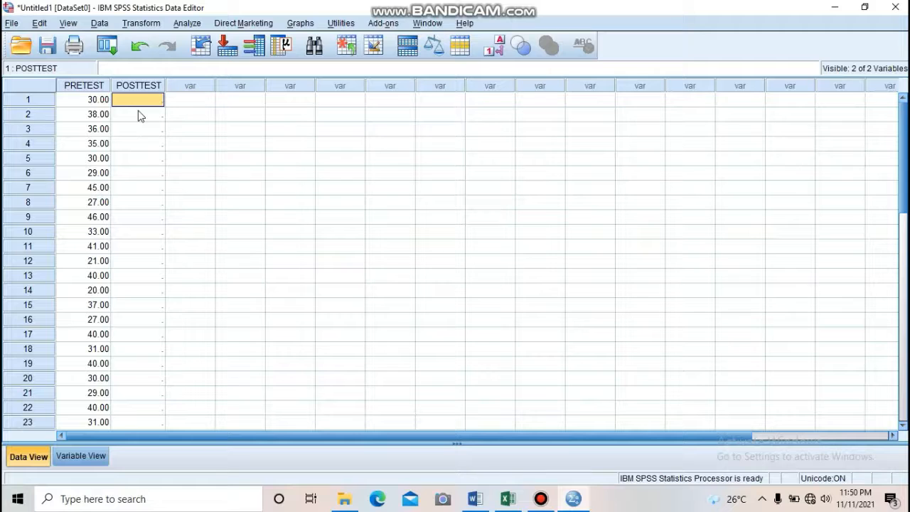
key(ctrl+v)
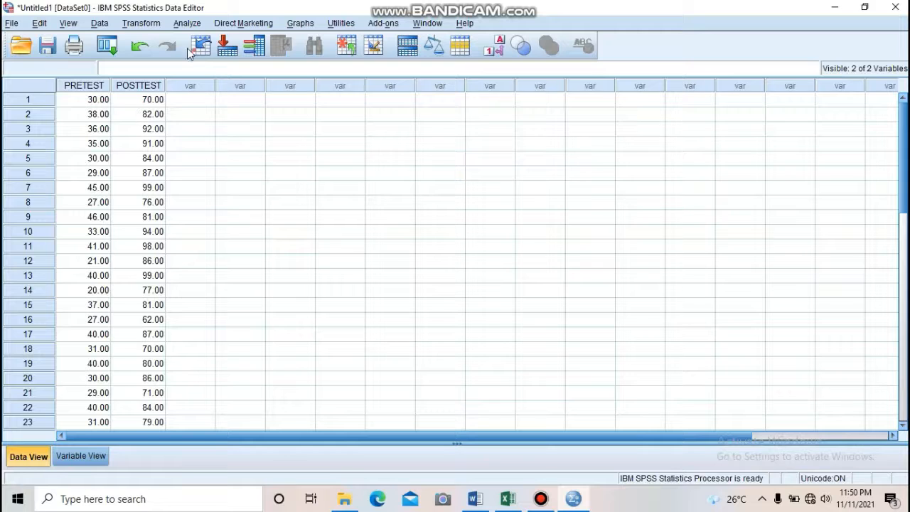
Set up an Explore analysis with both PRETEST and POSTTEST as dependent variables.
click(189, 25)
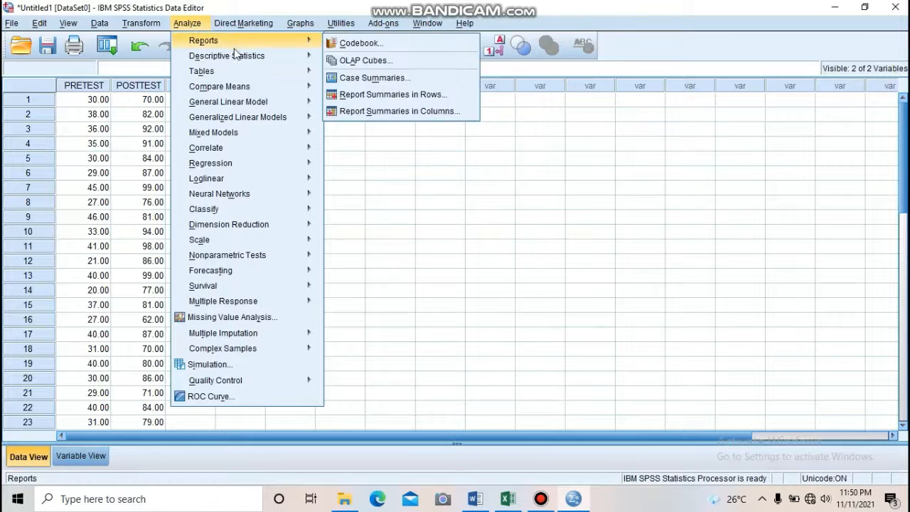
mouse_move(237, 56)
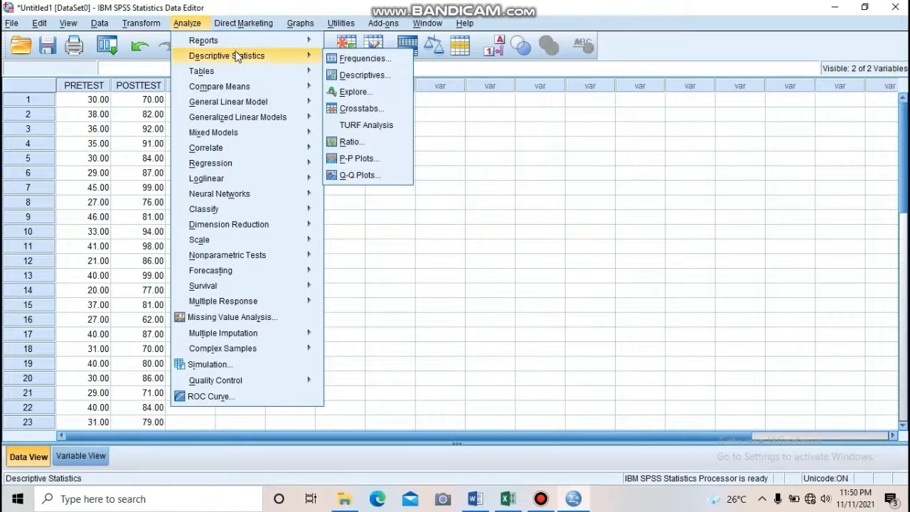
click(362, 92)
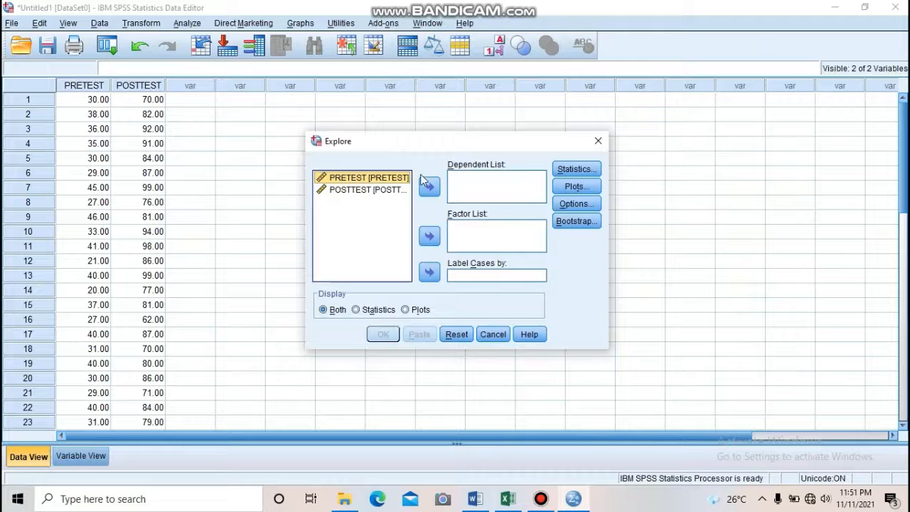
shift+click(380, 189)
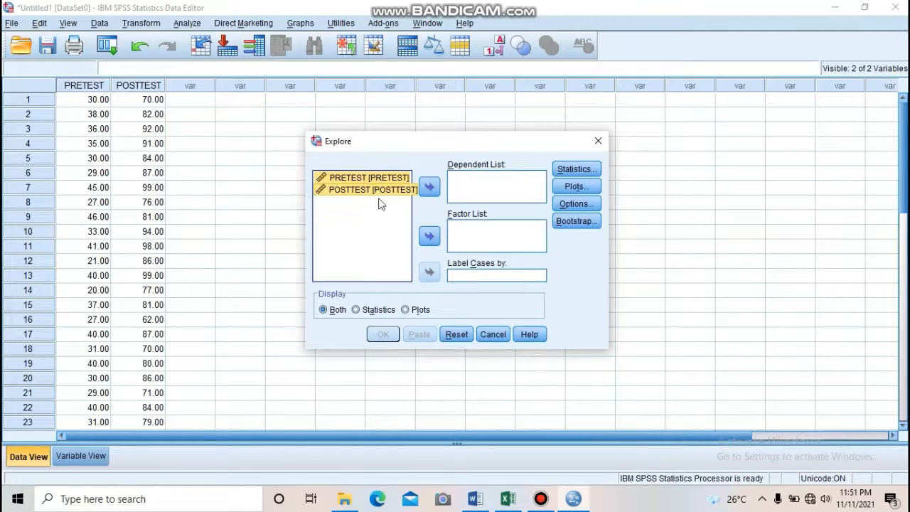
click(429, 187)
Keep stem-and-leaf, histogram and normality plots with tests enabled in the Explore plots, and run the analysis.
click(566, 186)
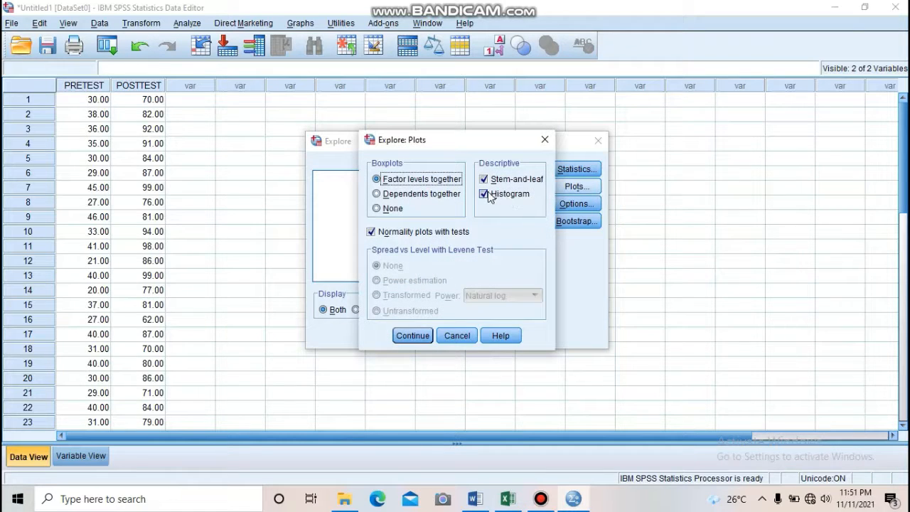
click(411, 337)
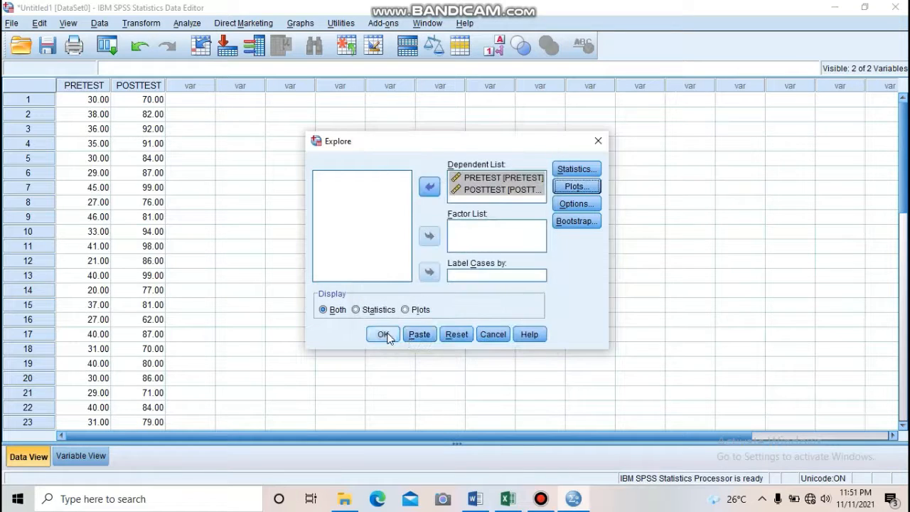
click(384, 335)
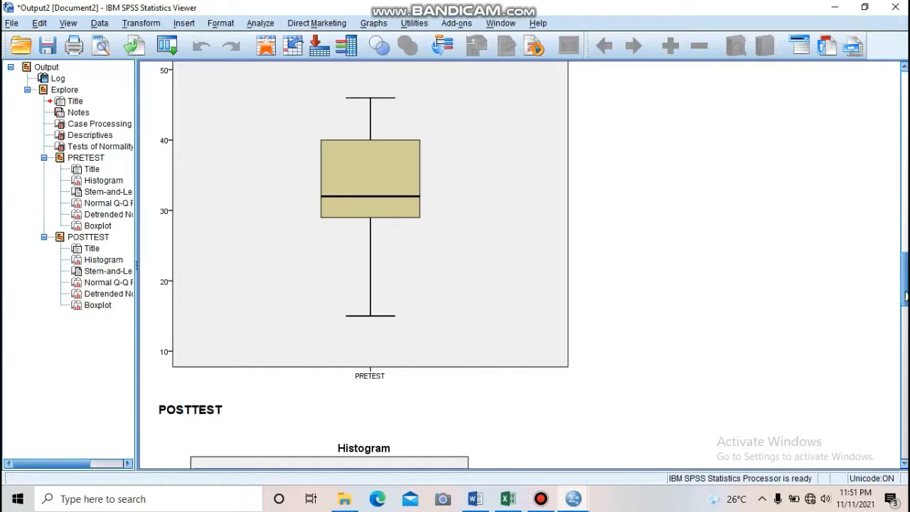
Examine the Tests of Normality table in the Explore output, comparing the Kolmogorov-Smirnov and Shapiro-Wilk significance of PRETEST and POSTTEST.
drag(904, 295, 901, 118)
scroll(515, 295, down, 3)
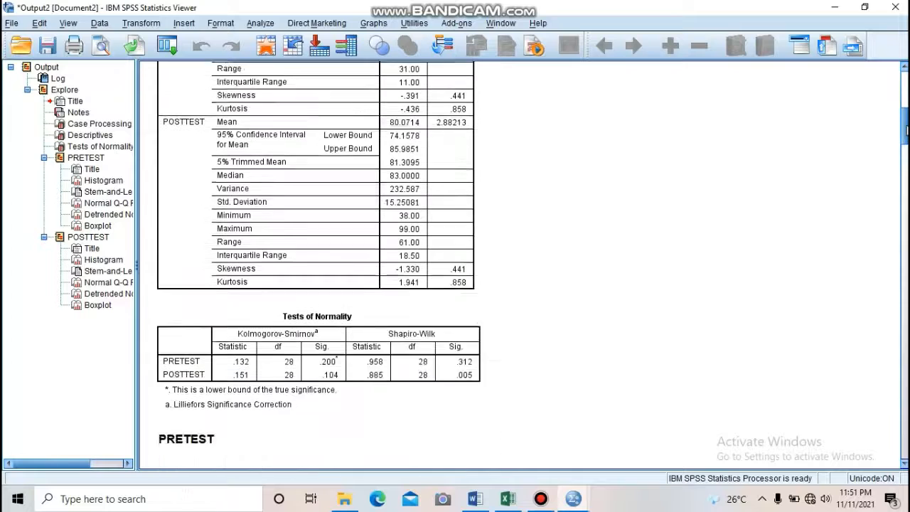
click(353, 326)
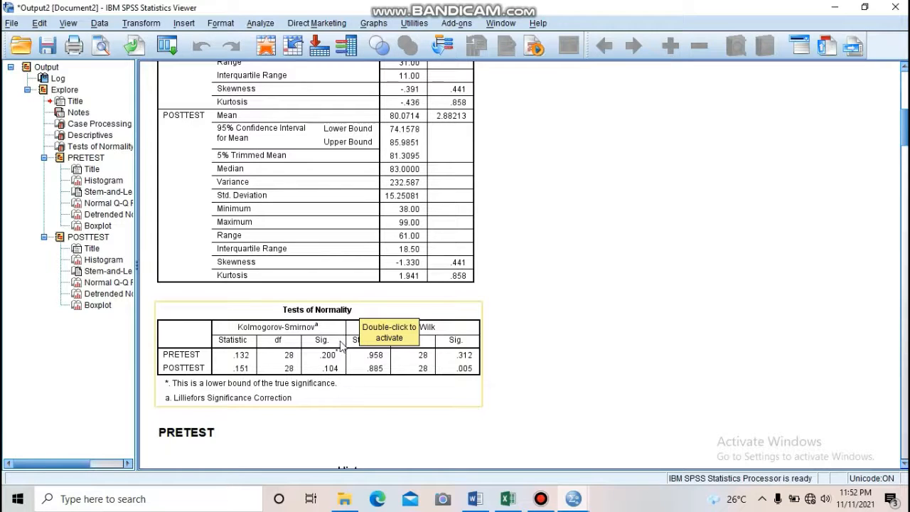
click(441, 331)
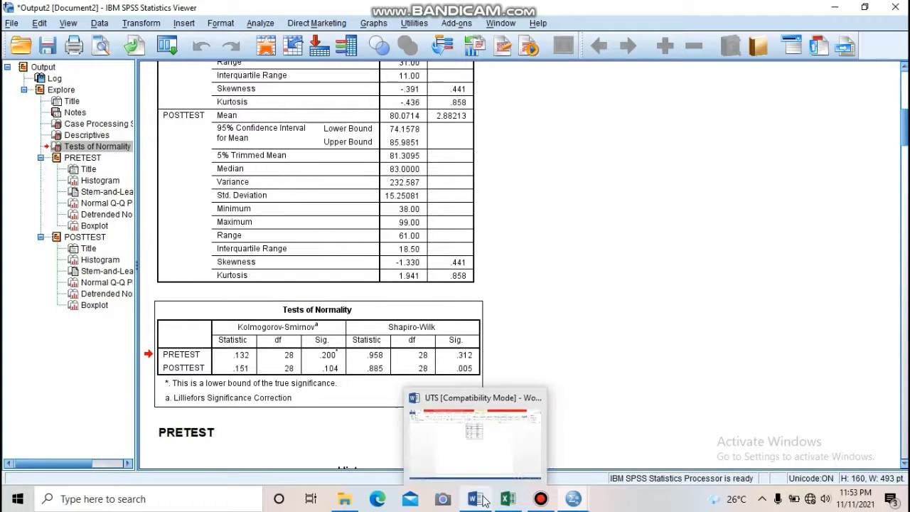
mouse_move(570, 500)
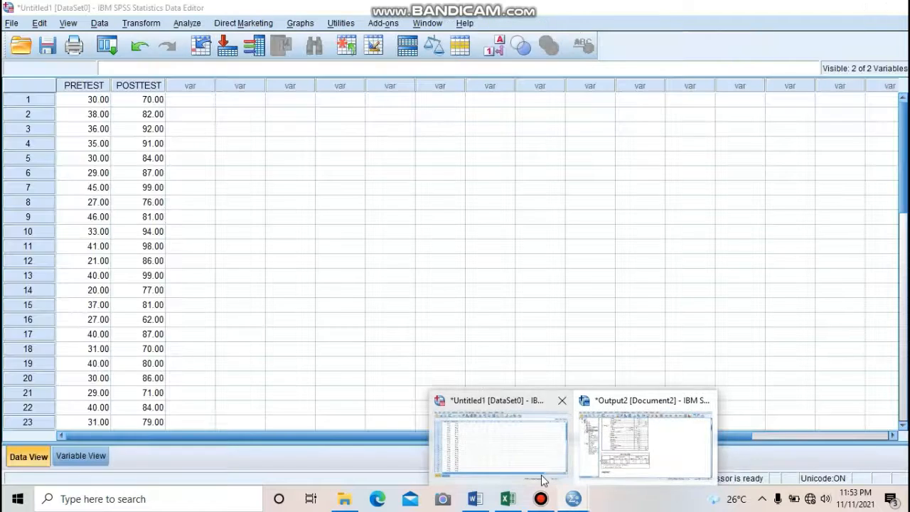
Start a Compute Variable transformation on the dataset with TROSFORM_POSTTEST as the target variable.
click(543, 479)
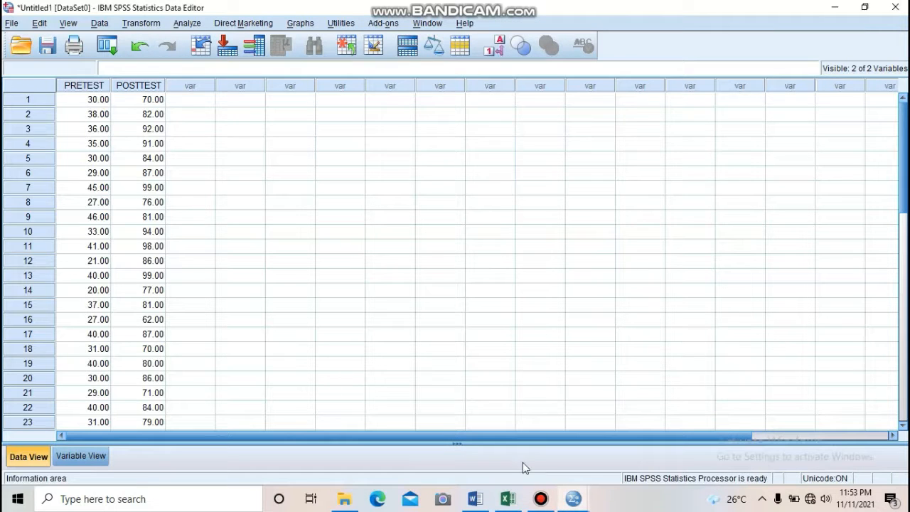
click(142, 27)
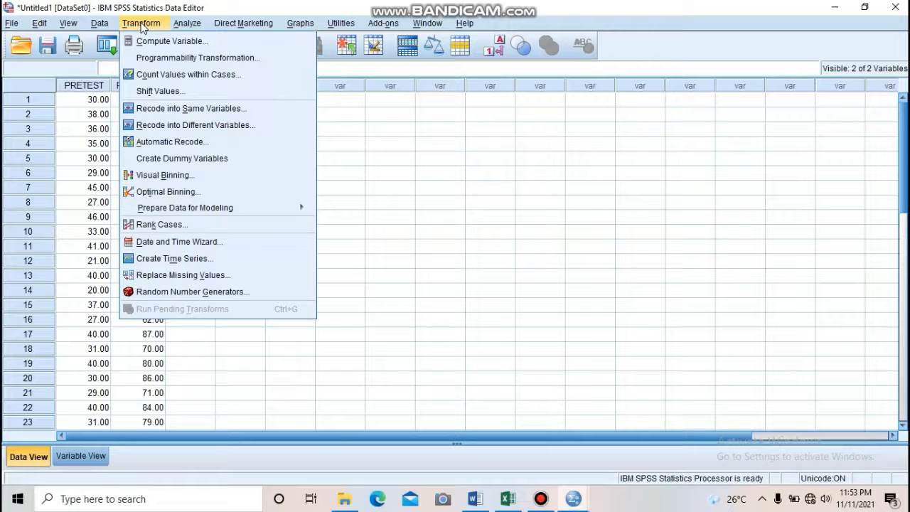
click(189, 45)
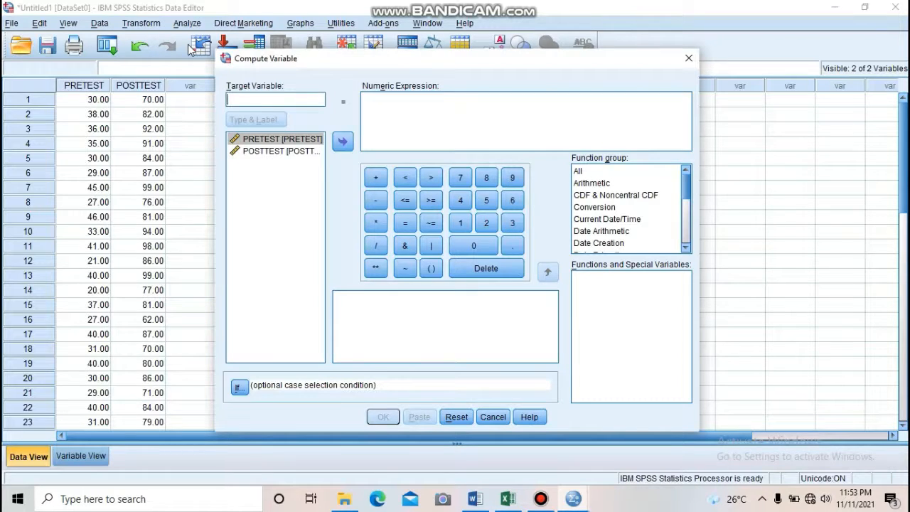
text(TRO)
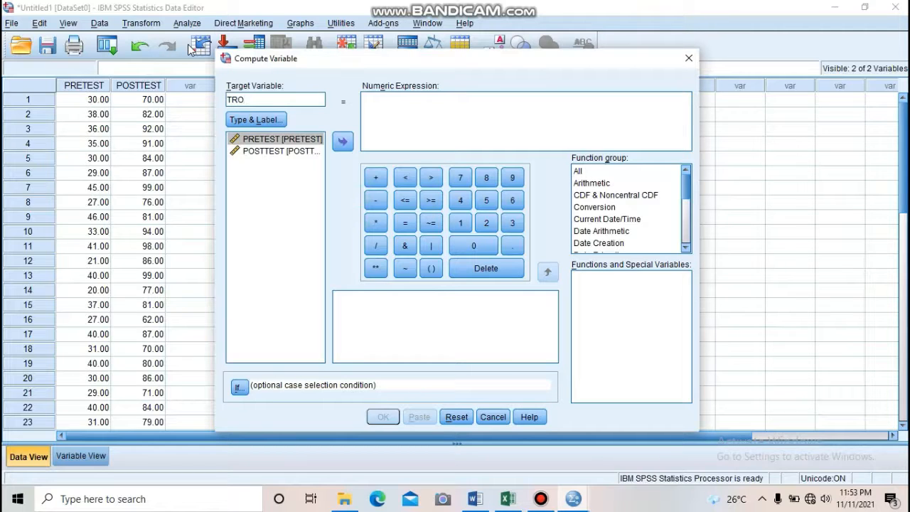
text(SFOR)
text(M_POSTTEST)
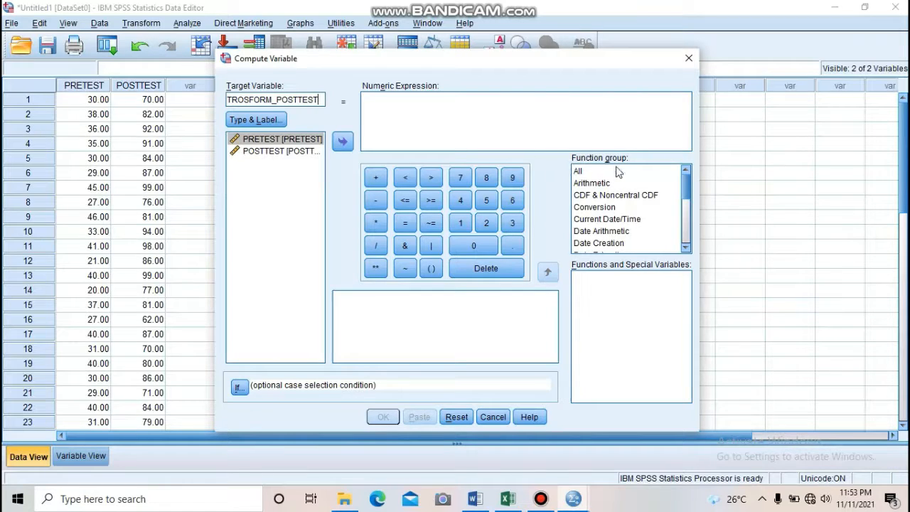
Insert the Sqrt function from the full function group into the numeric expression.
click(587, 173)
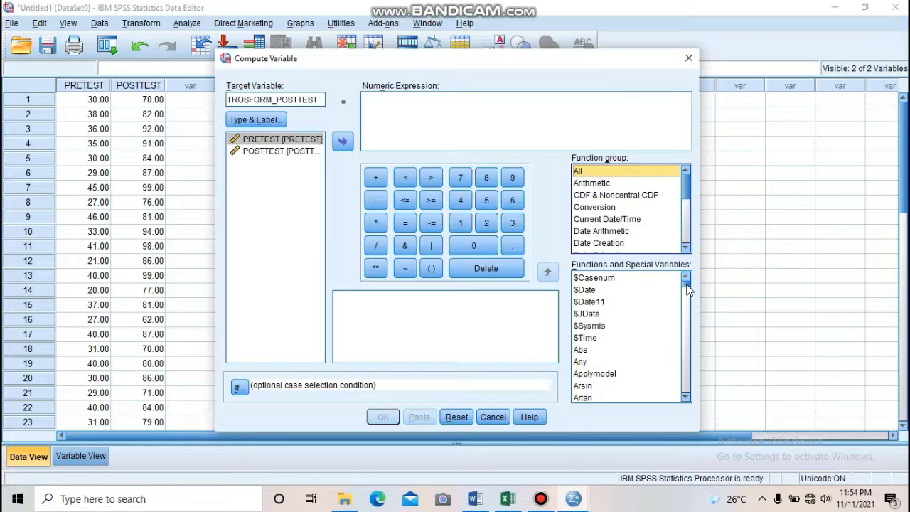
drag(687, 288, 688, 376)
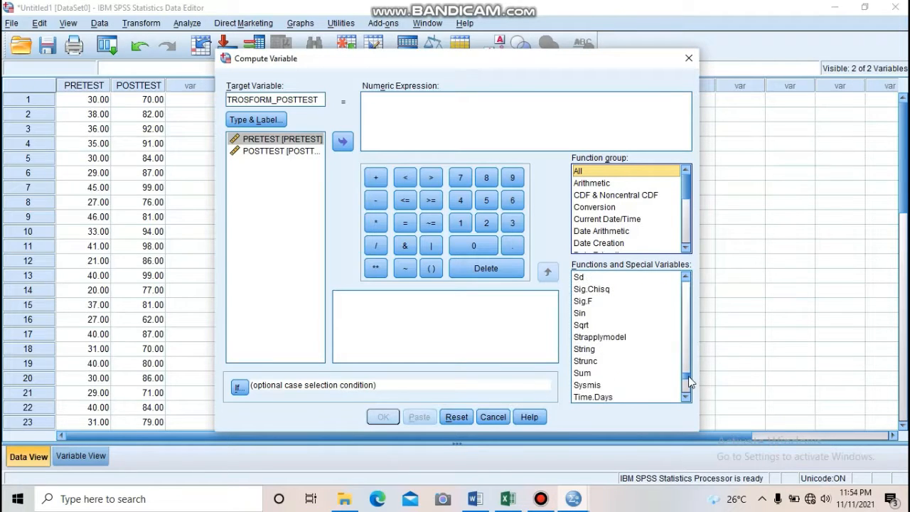
click(587, 326)
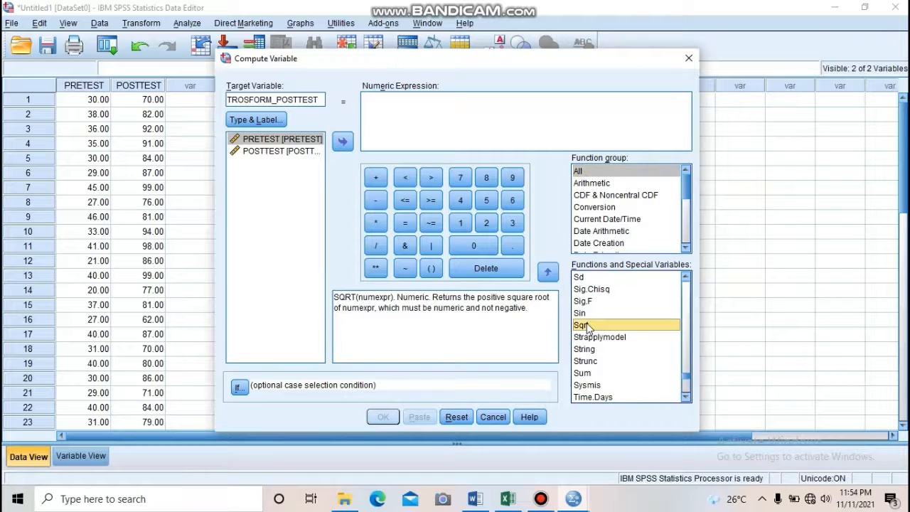
double_click(588, 326)
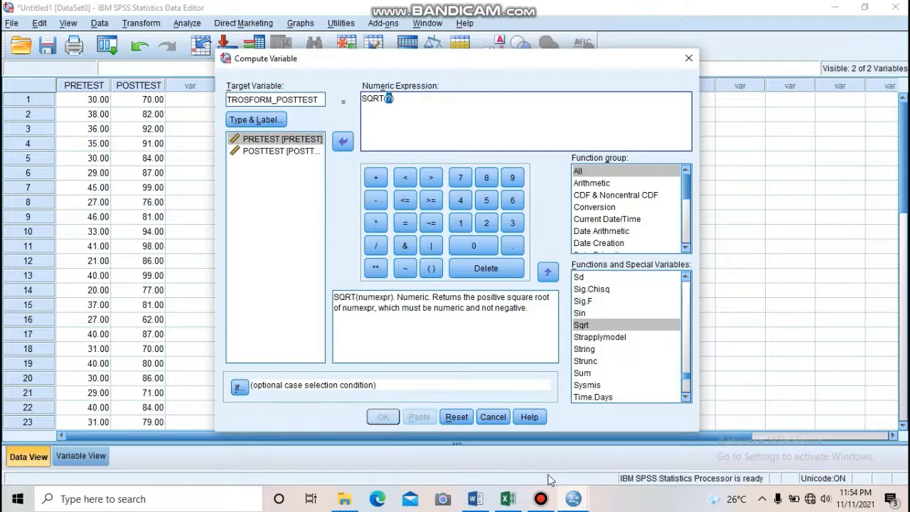
Look up the POSTTEST maximum in the Explore output, complete the expression as SQRT(99.00-POSTTEST), and compute the variable.
mouse_move(573, 504)
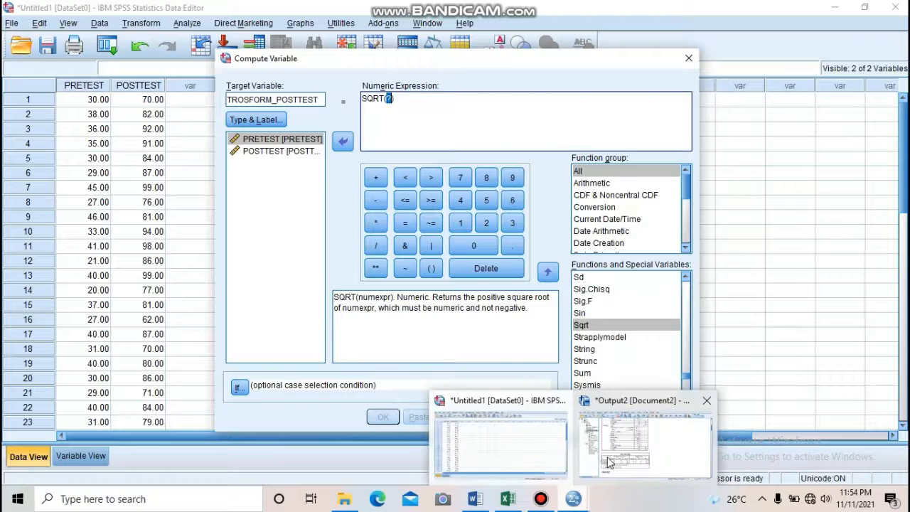
click(608, 463)
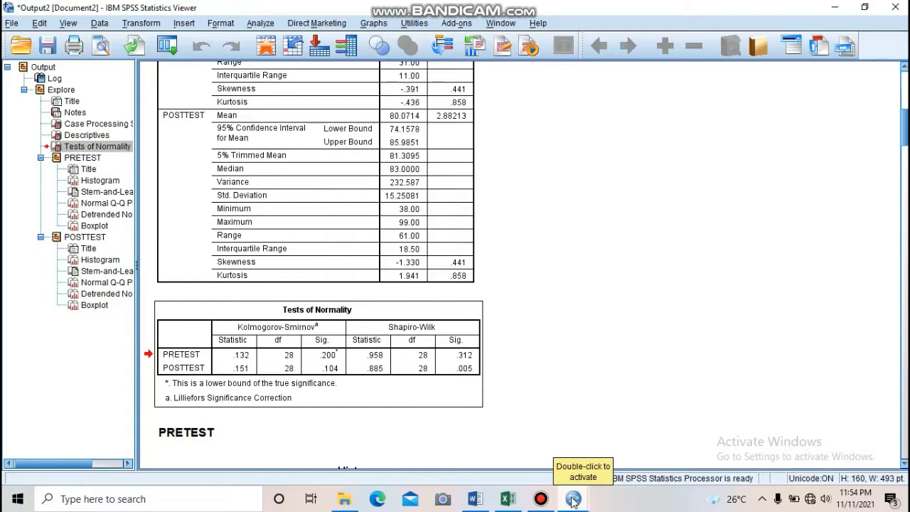
mouse_move(572, 500)
click(501, 440)
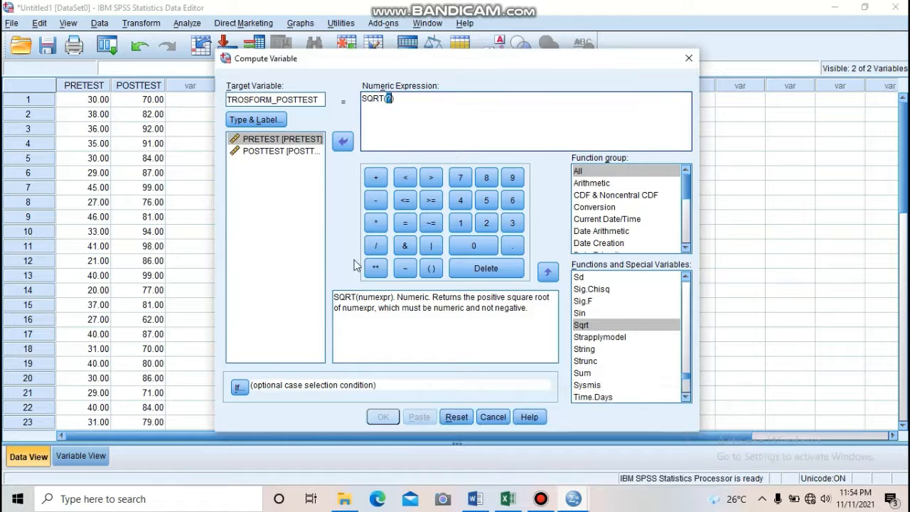
text(9.00)
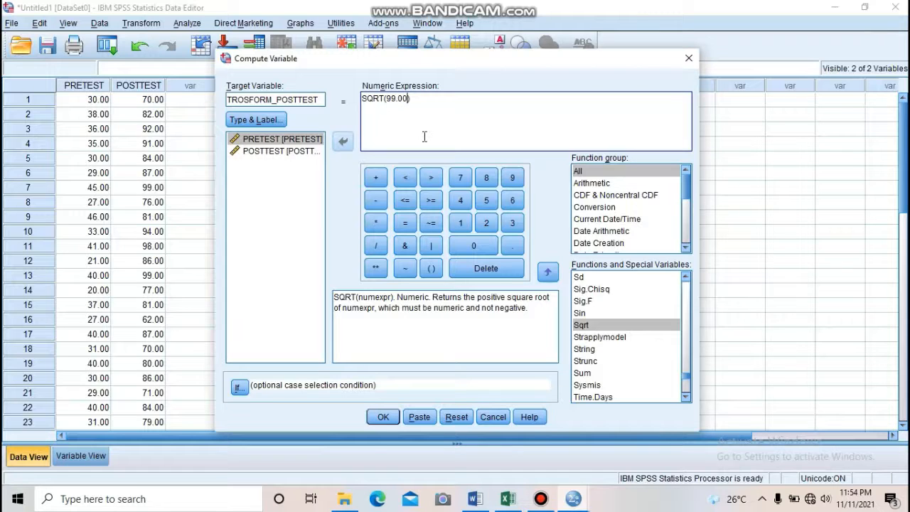
text(-)
click(302, 150)
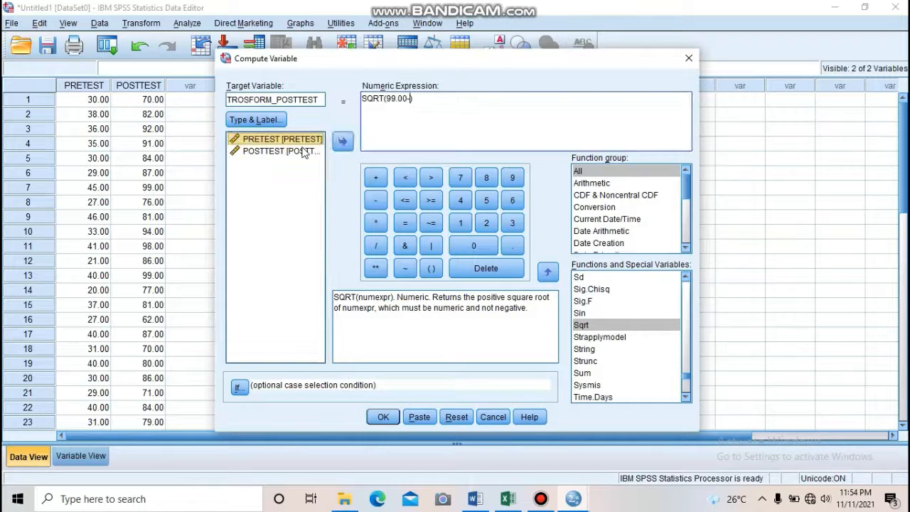
click(302, 152)
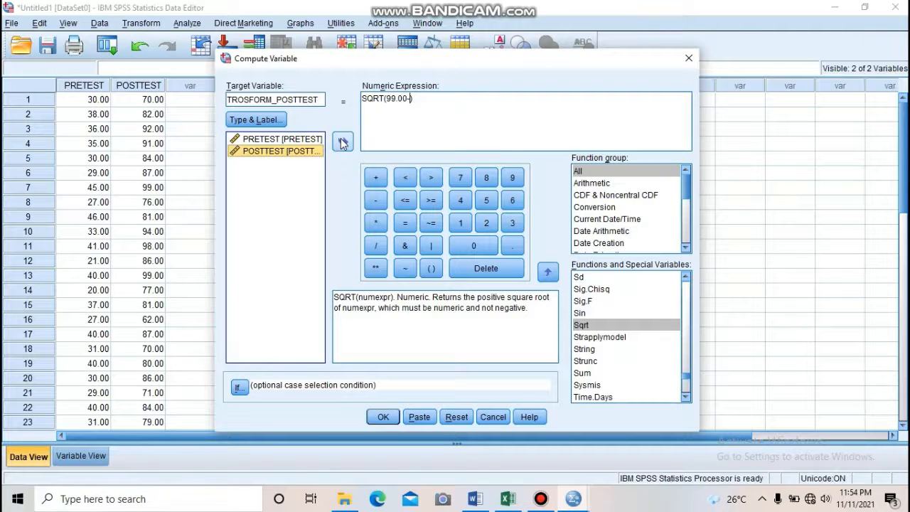
click(342, 142)
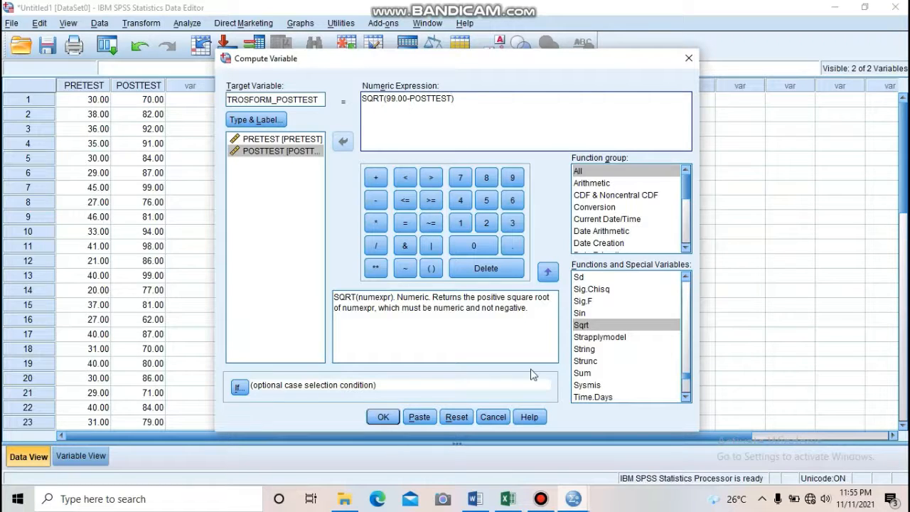
click(382, 417)
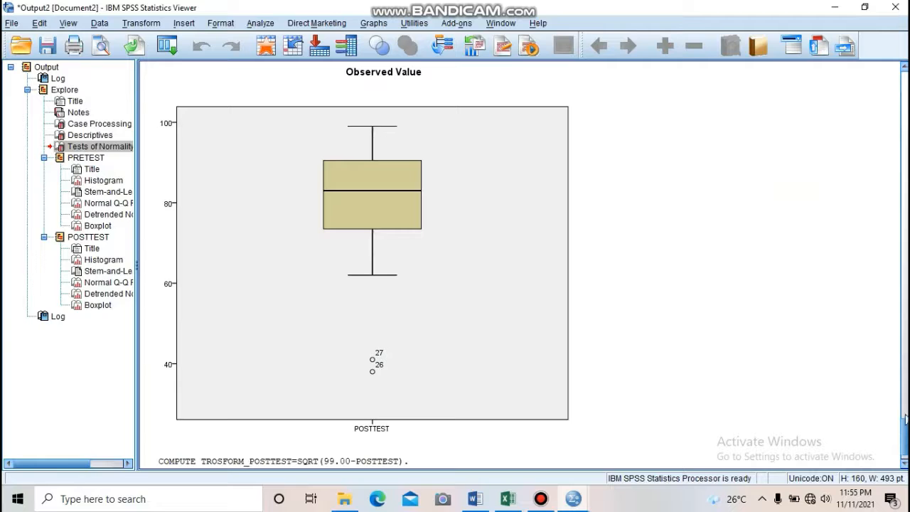
drag(904, 435, 905, 446)
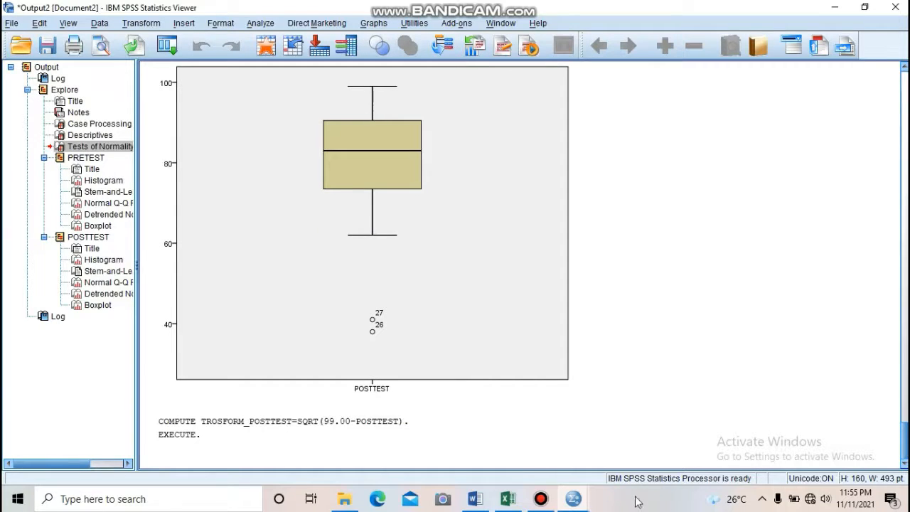
Set up an Explore analysis on the dataset, replacing PRETEST and POSTTEST with TROSFORM_POSTTEST as the only dependent variable.
mouse_move(575, 498)
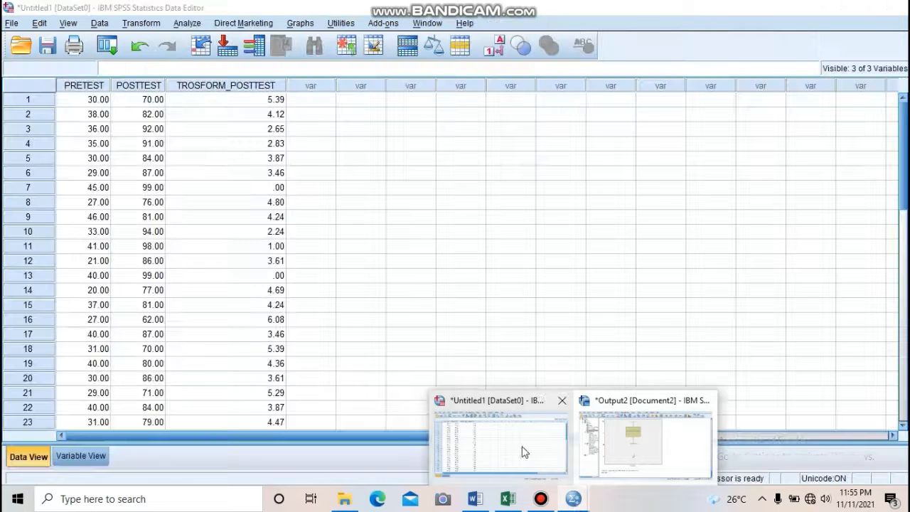
click(523, 452)
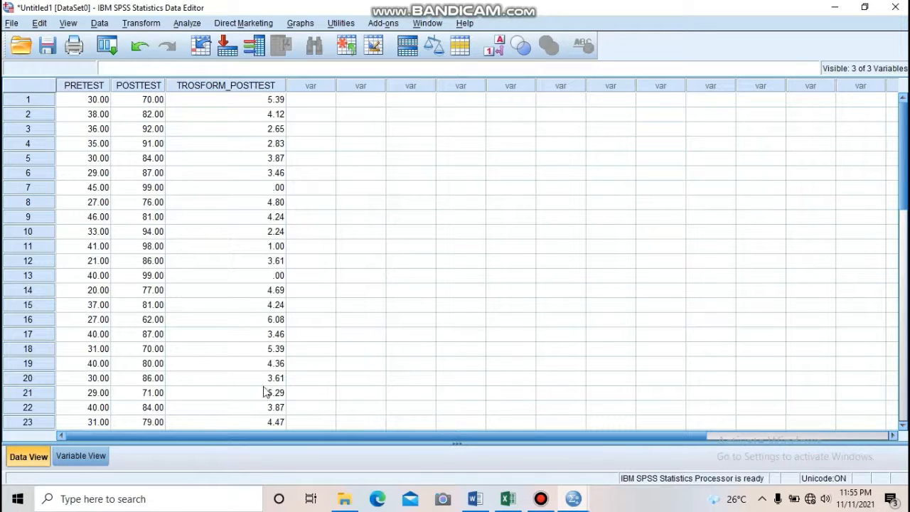
click(193, 17)
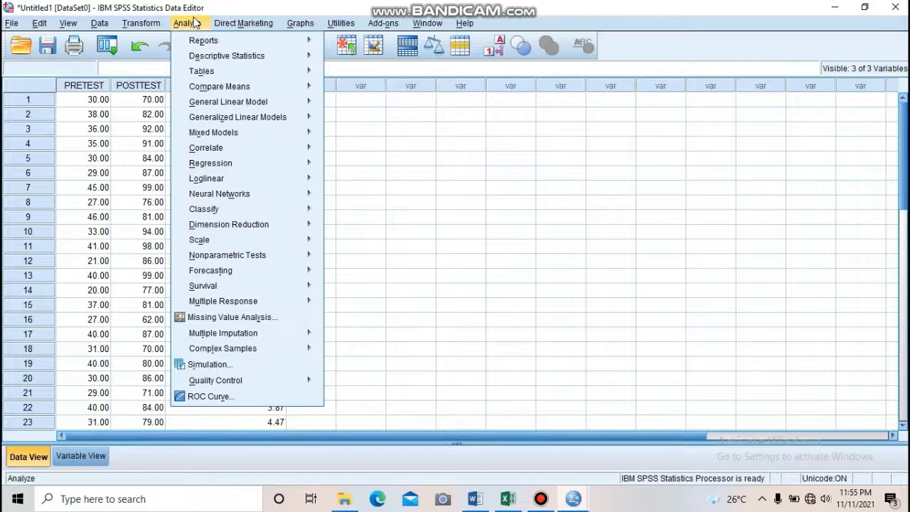
key(Right)
key(Left)
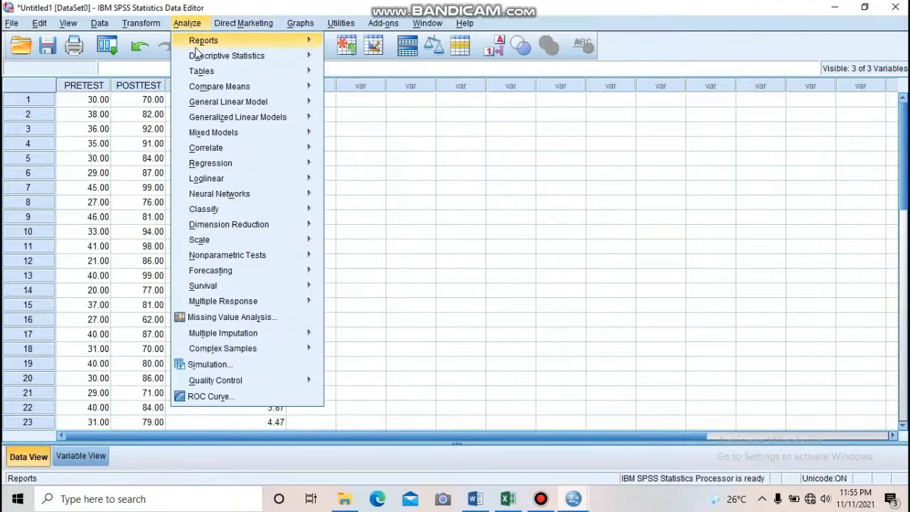
mouse_move(208, 59)
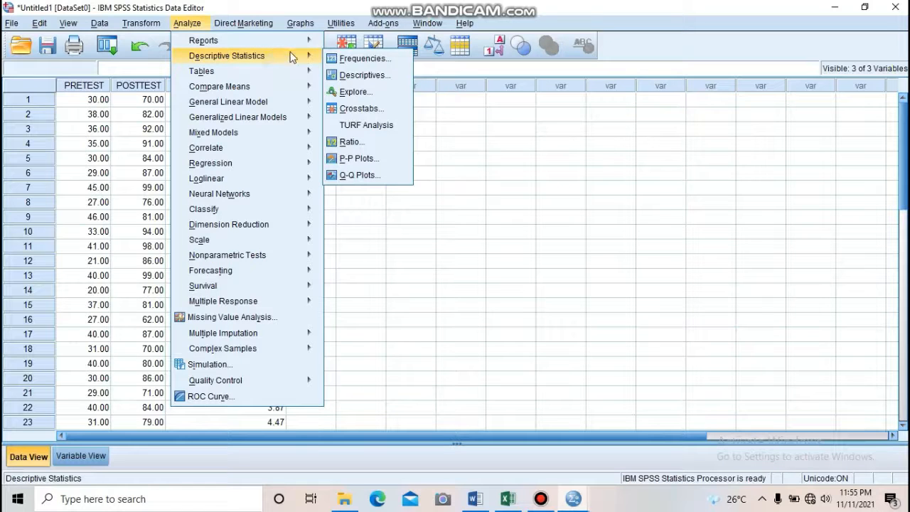
click(358, 91)
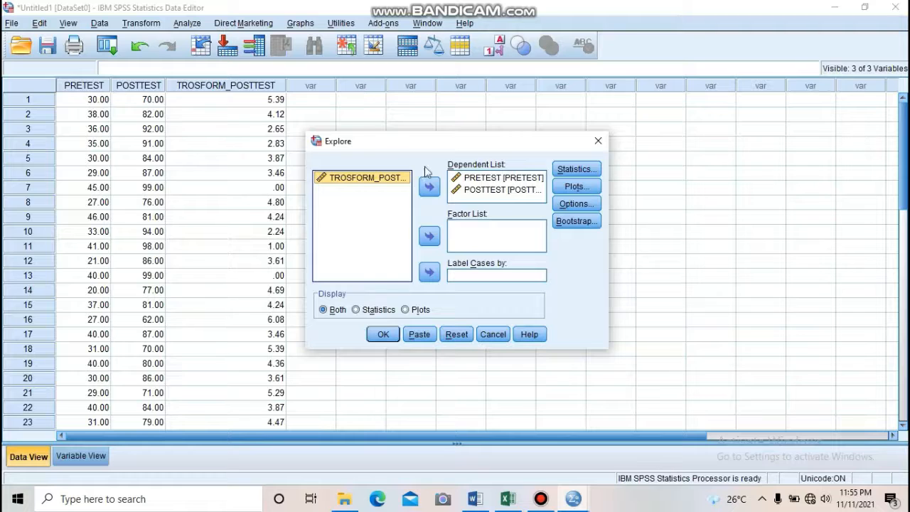
click(481, 183)
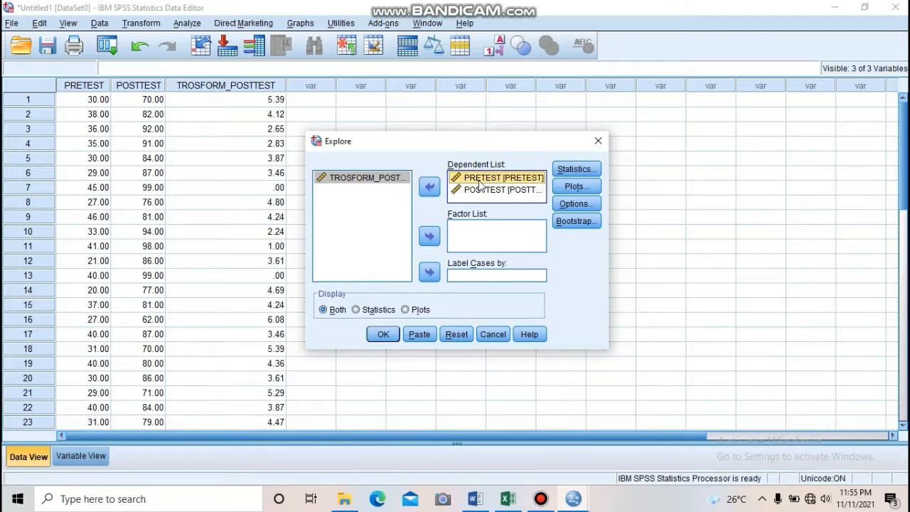
key(shift+Down)
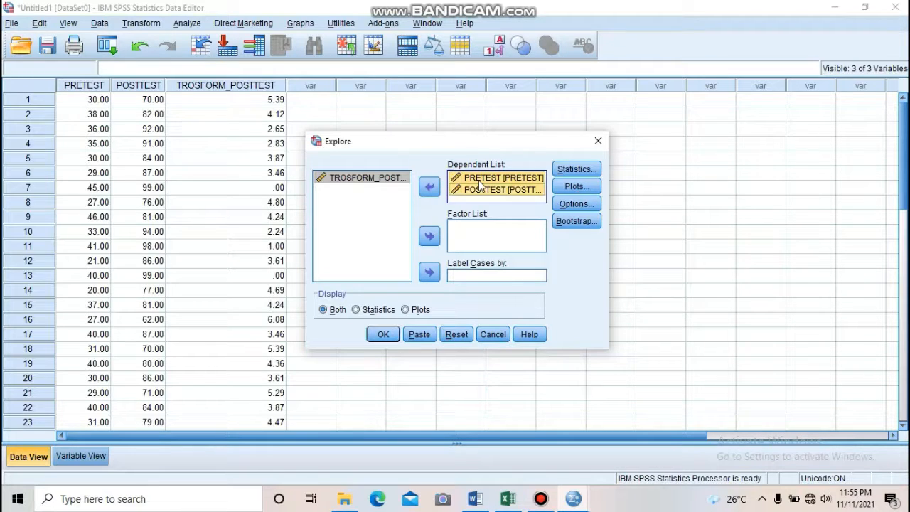
click(429, 186)
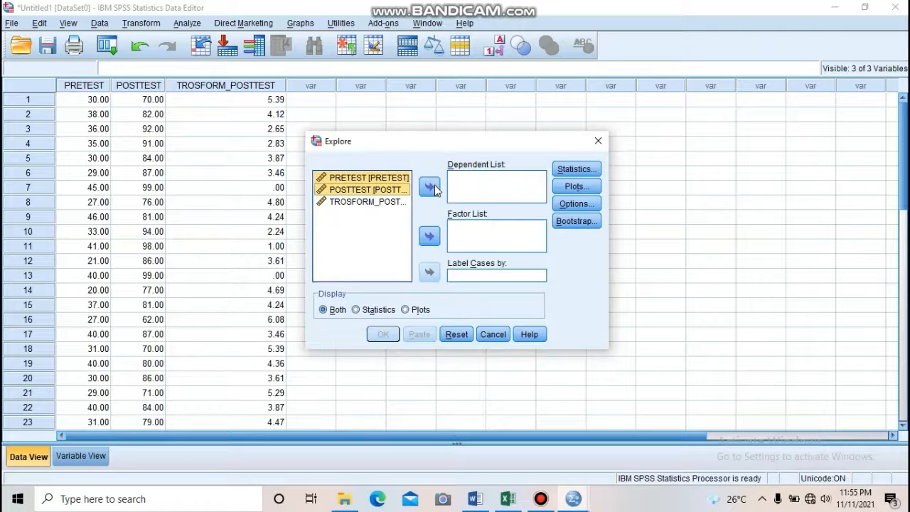
click(372, 202)
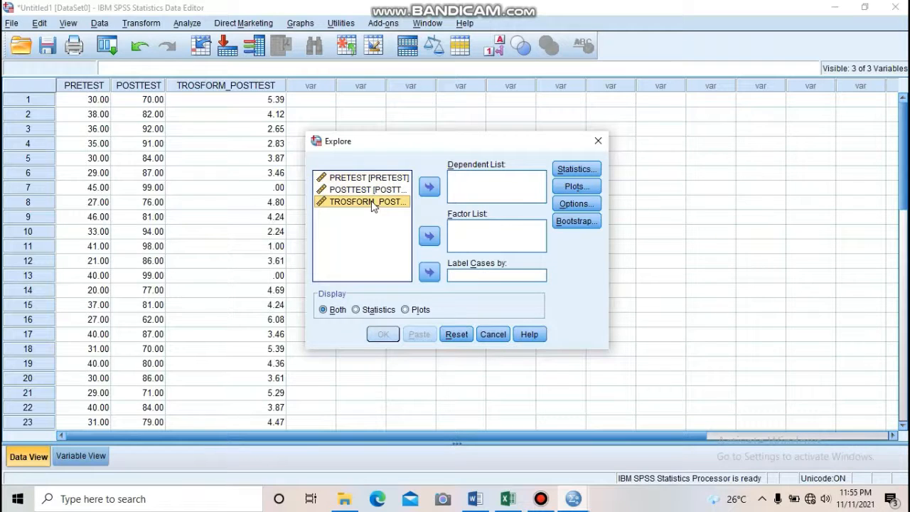
click(431, 190)
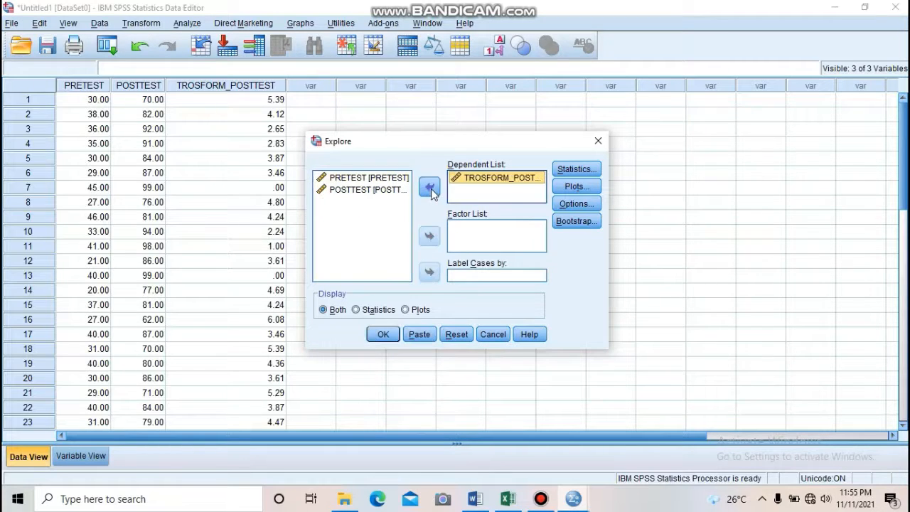
Keep stem-and-leaf, histogram and normality plots with tests enabled, and run the Explore analysis for the transformed posttest.
click(576, 186)
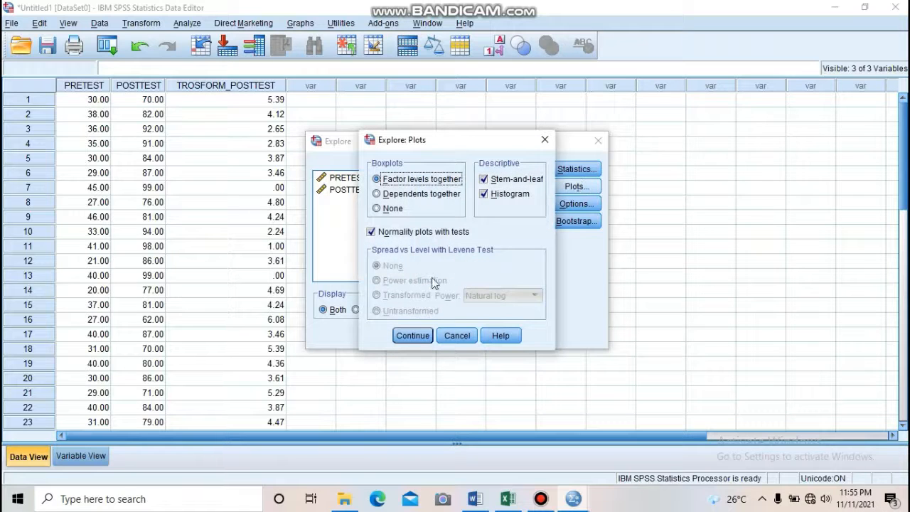
click(412, 336)
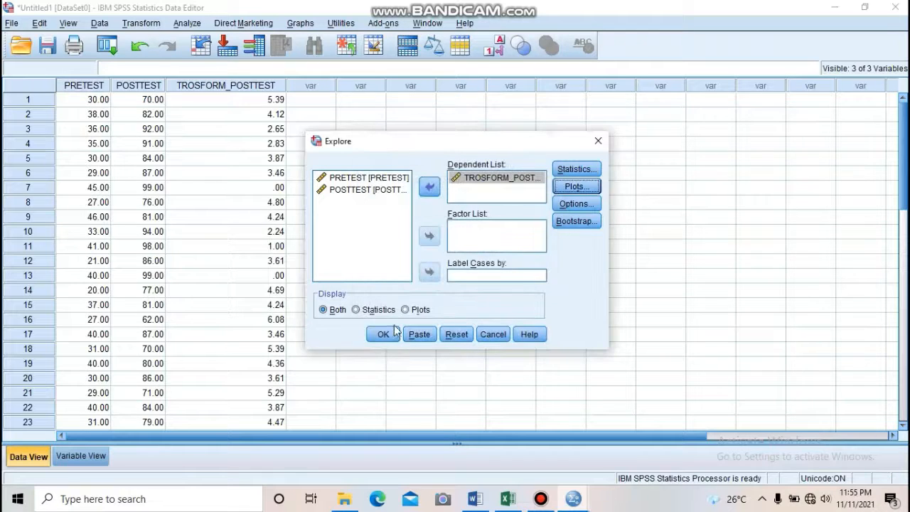
click(387, 334)
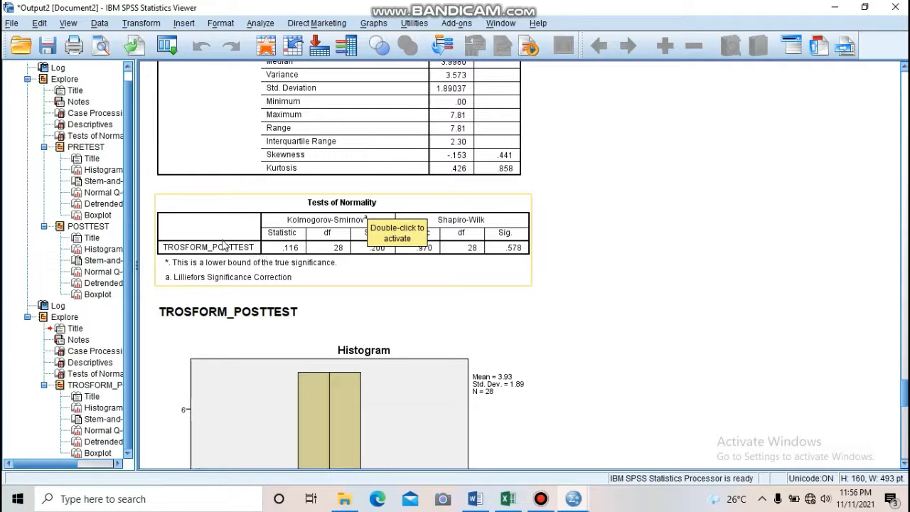
Examine the Kolmogorov-Smirnov and Shapiro-Wilk significance of TROSFORM_POSTTEST in the Tests of Normality table, and return to the data.
click(368, 271)
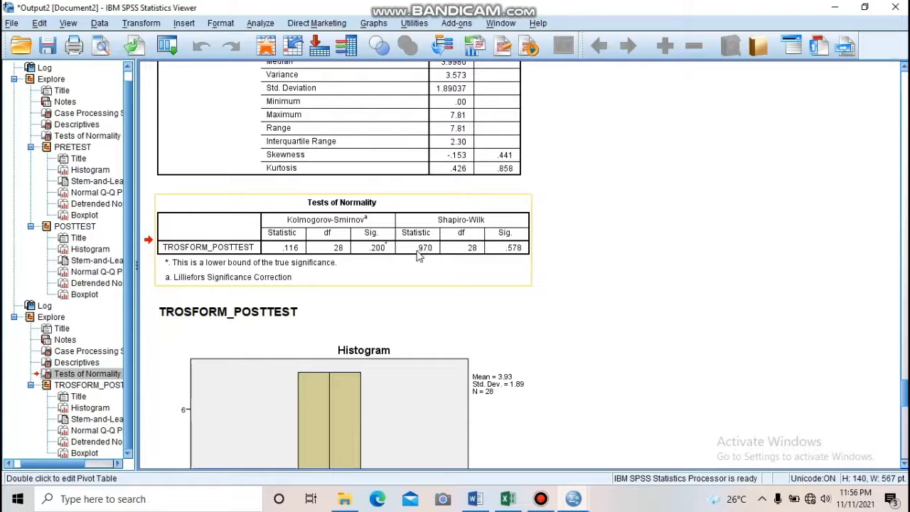
click(521, 250)
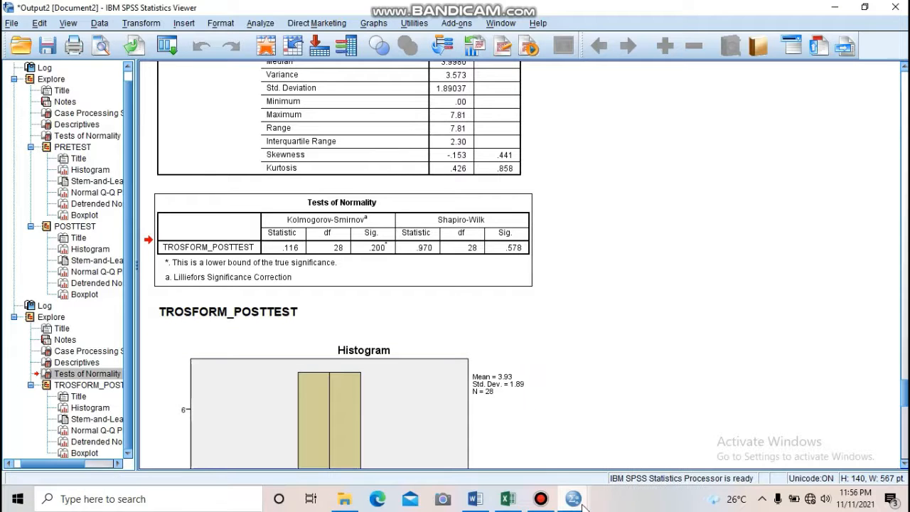
mouse_move(574, 500)
click(544, 465)
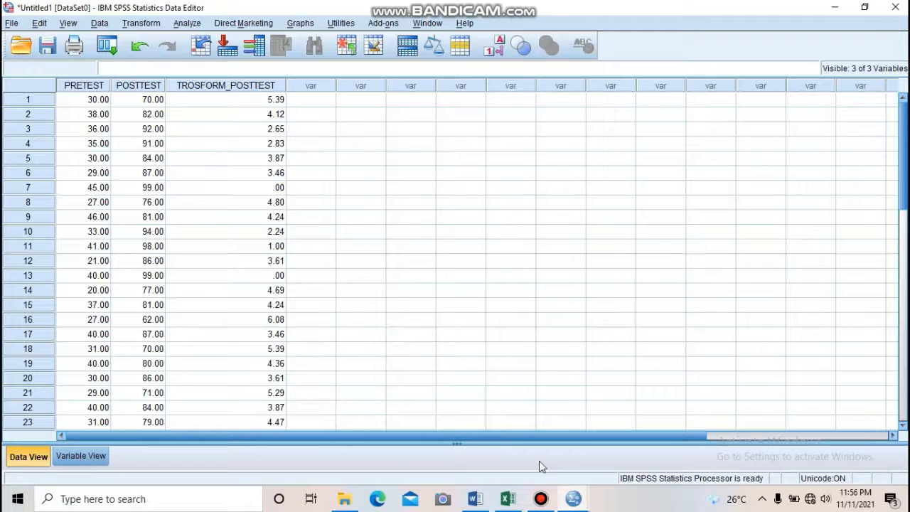
Set up a Paired-Samples T Test that pairs PRETEST as Variable1 with TROSFORM_POSTTEST as Variable2.
click(190, 23)
mouse_move(231, 93)
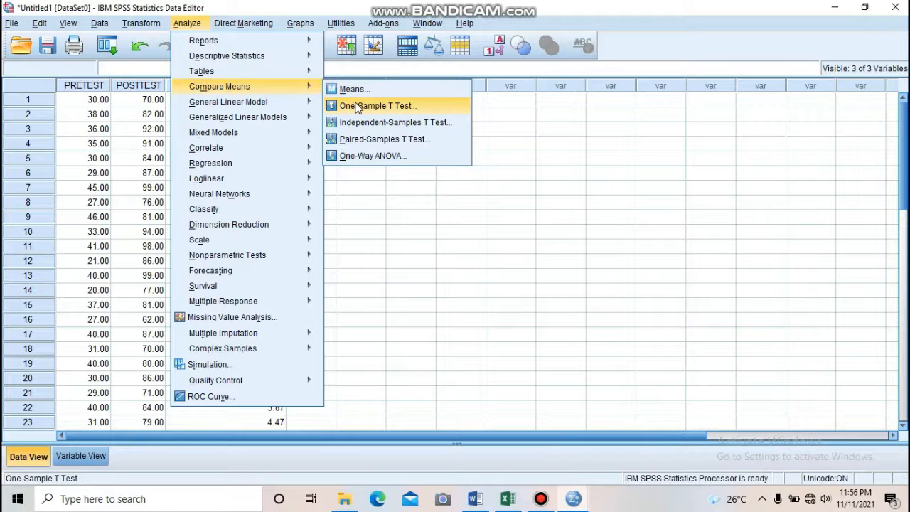
click(383, 141)
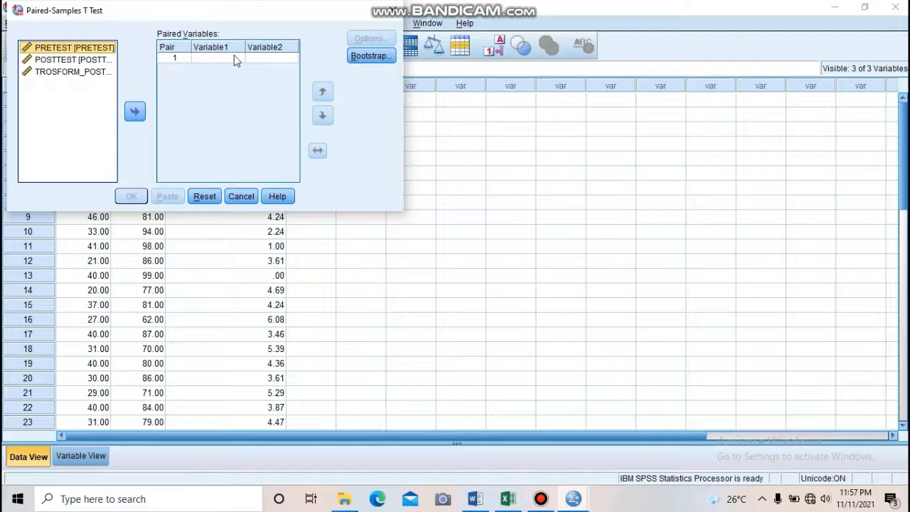
click(135, 111)
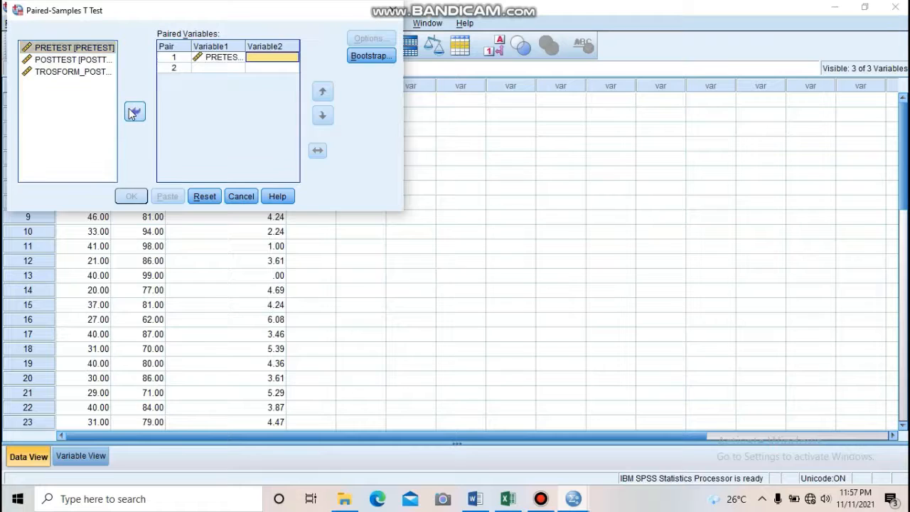
click(72, 77)
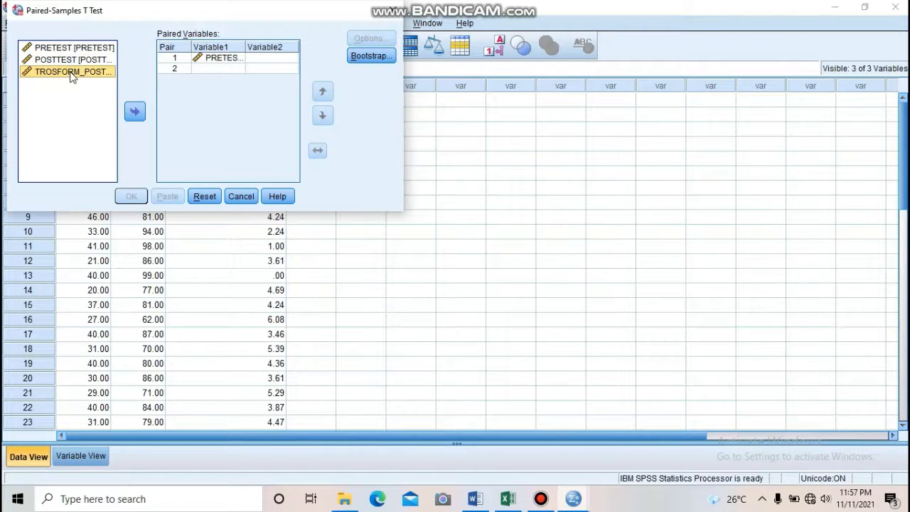
click(134, 113)
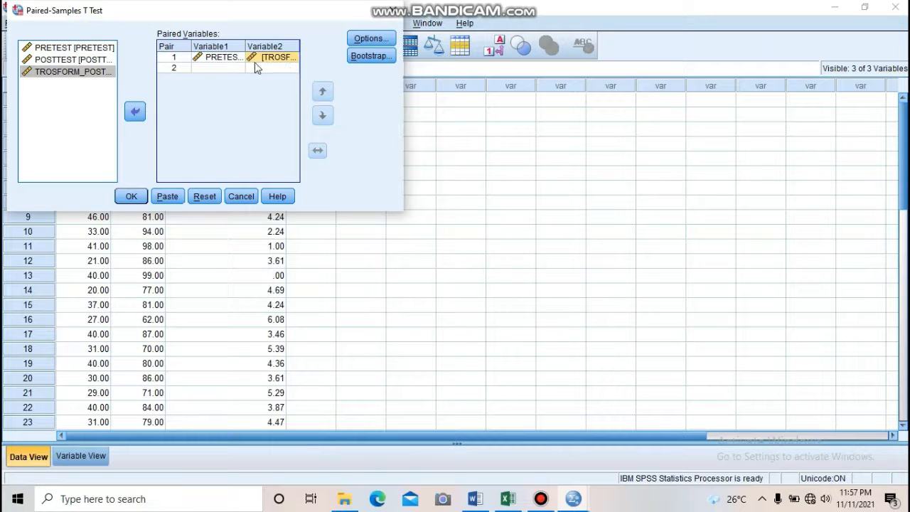
Keep the 95% confidence interval with cases excluded analysis by analysis, and run the paired-samples test.
click(368, 40)
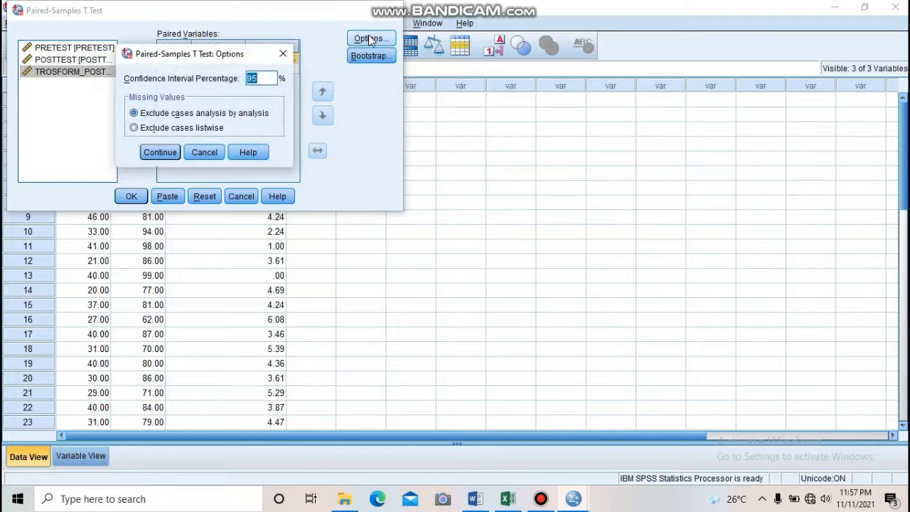
click(150, 153)
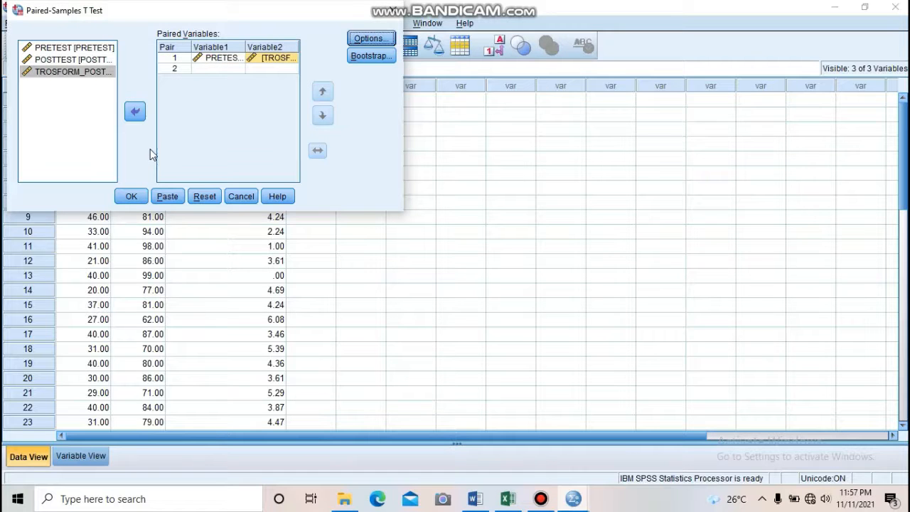
click(131, 195)
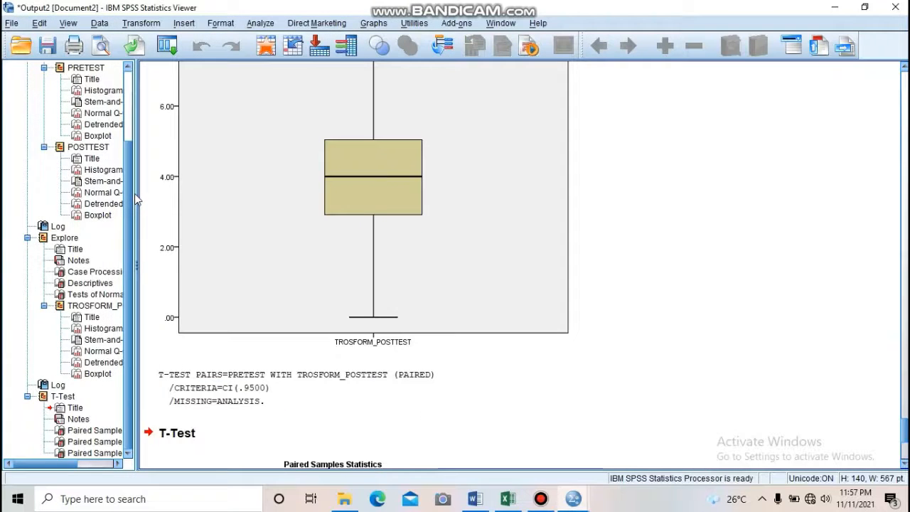
Examine the paired samples statistics, correlations and two-tailed significance in the T-Test output for PRETEST and TROSFORM_POSTTEST.
click(905, 322)
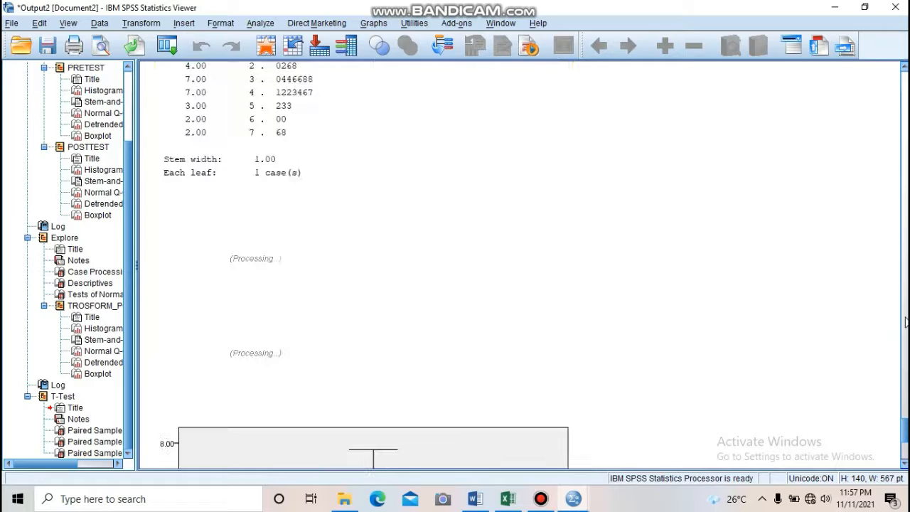
click(906, 367)
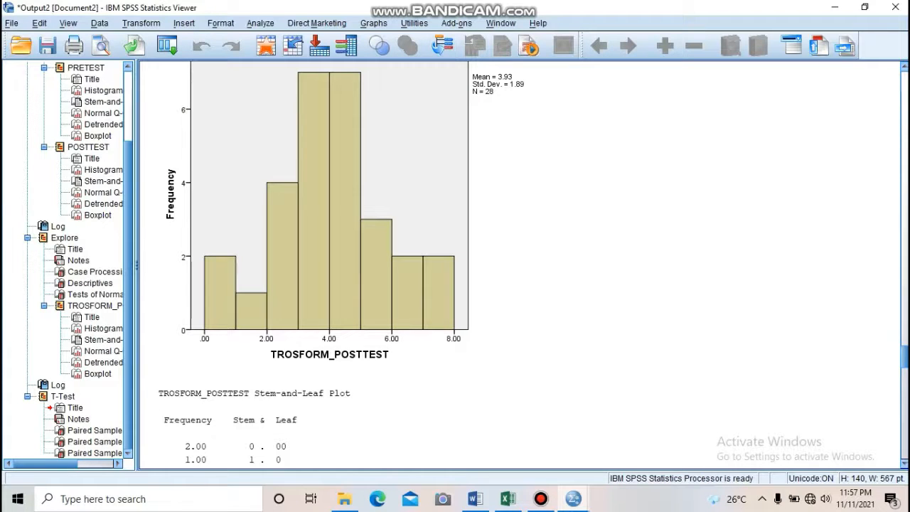
drag(905, 367, 905, 448)
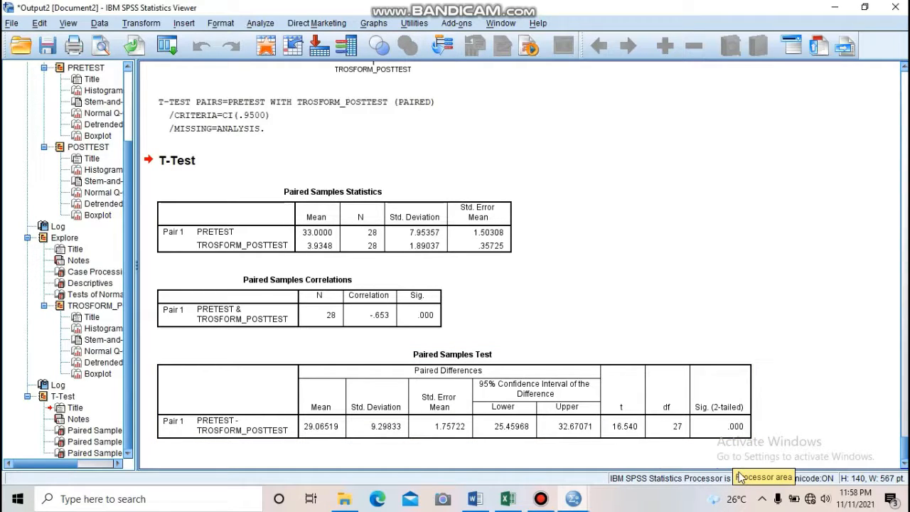
click(640, 396)
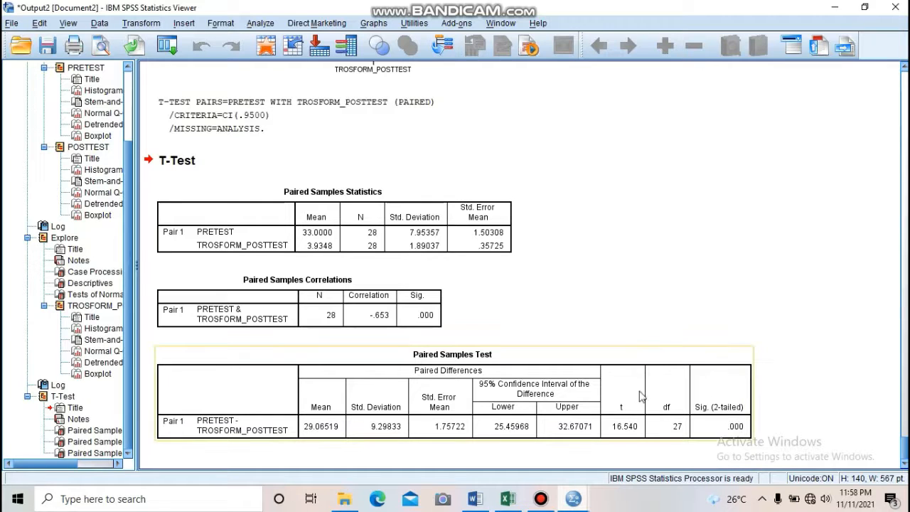
click(666, 302)
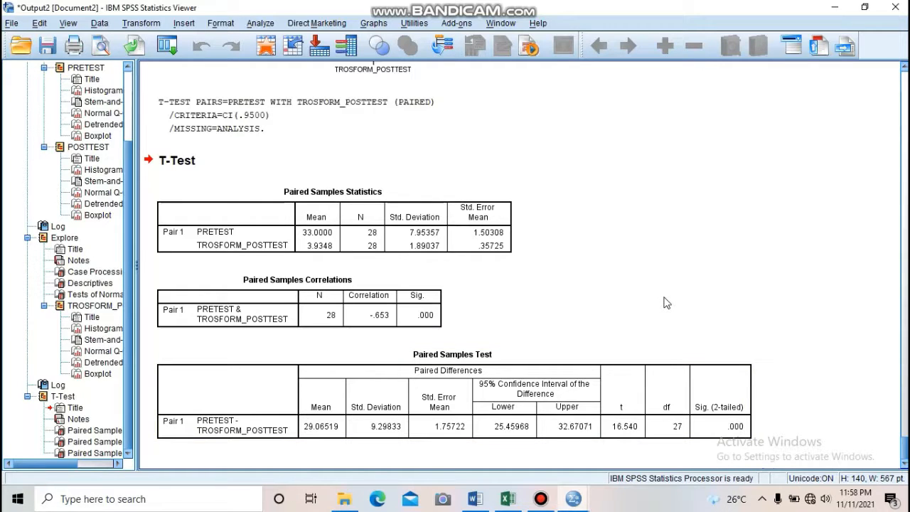
click(402, 223)
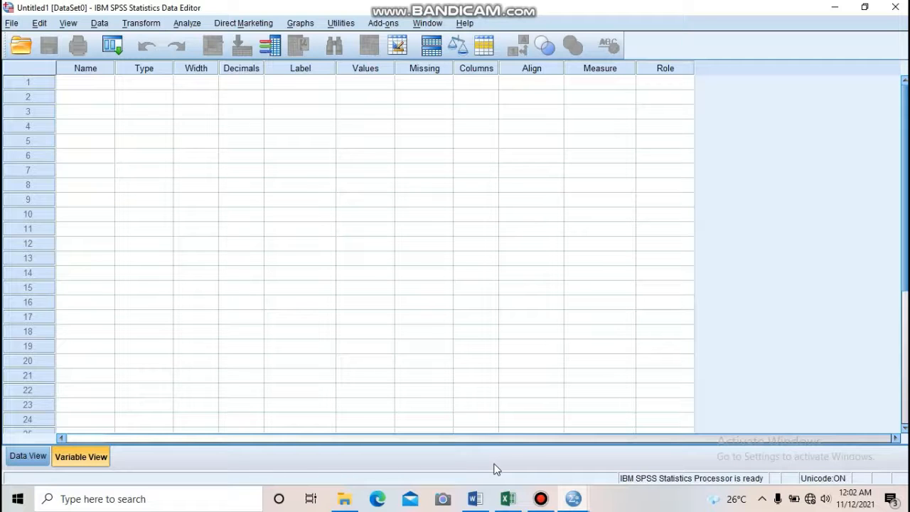
Read problem 3 on learning models A and B in the Word document, and review the scores and model codes in the Excel sheet.
click(476, 500)
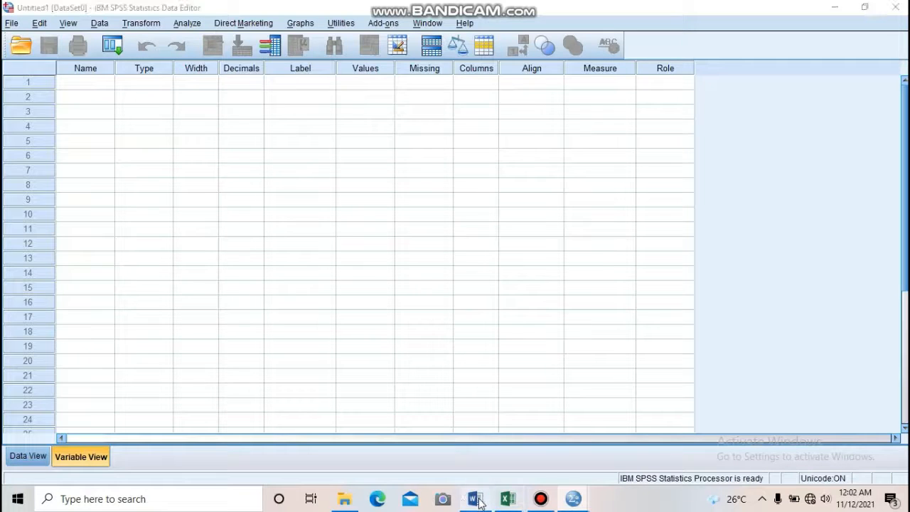
click(904, 314)
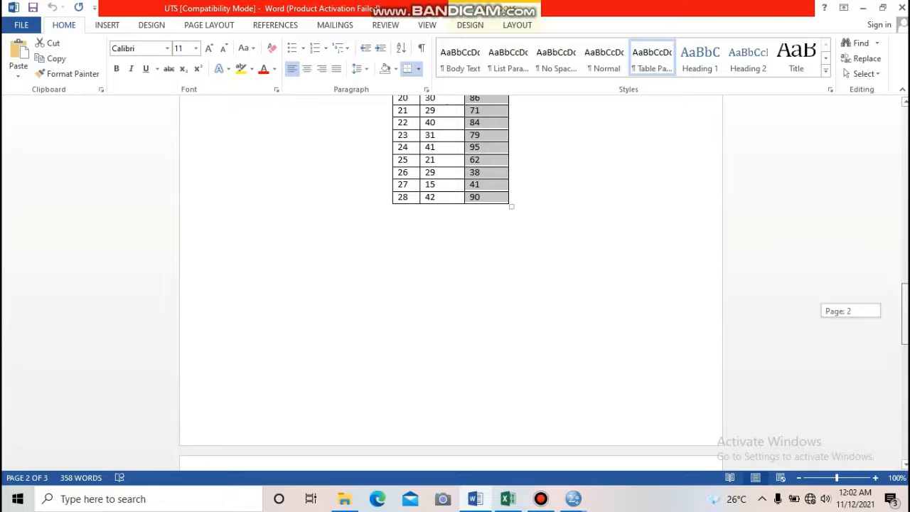
drag(904, 314, 905, 368)
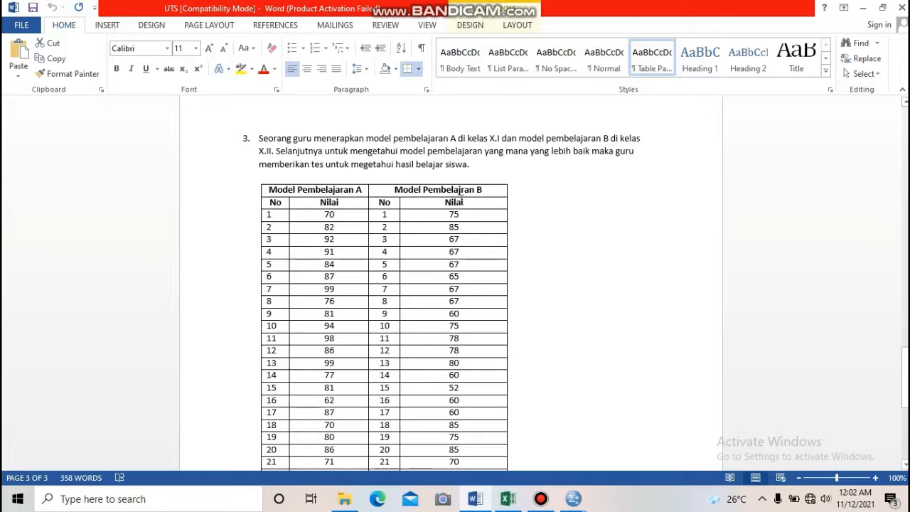
click(508, 498)
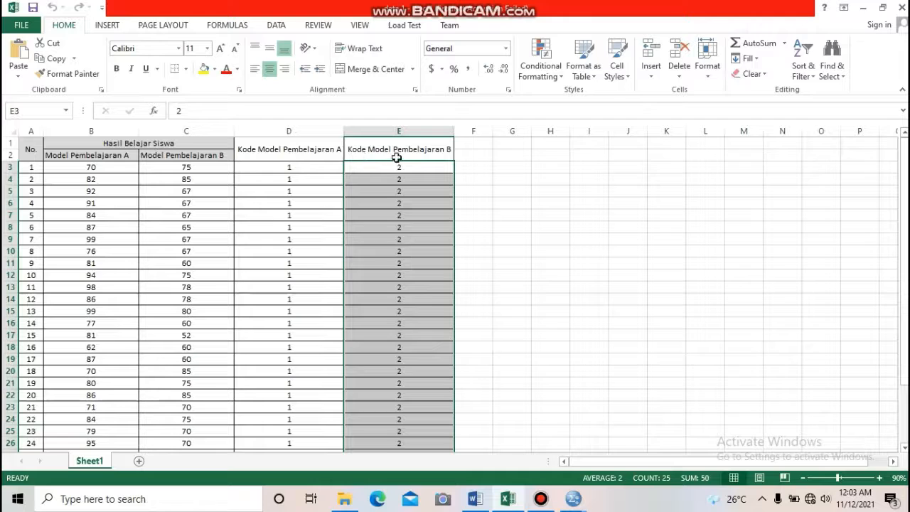
click(315, 176)
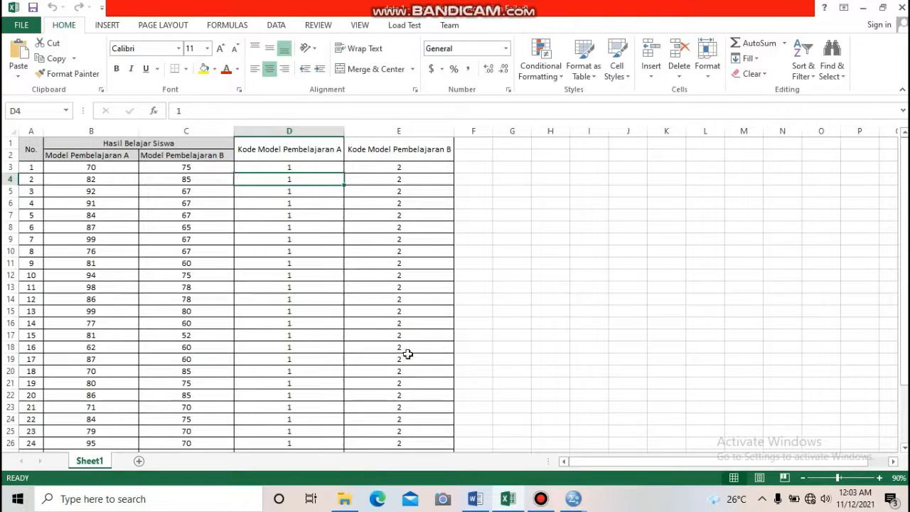
Switch to the empty SPSS dataset and define its first variable with the name HASIL.
mouse_move(573, 501)
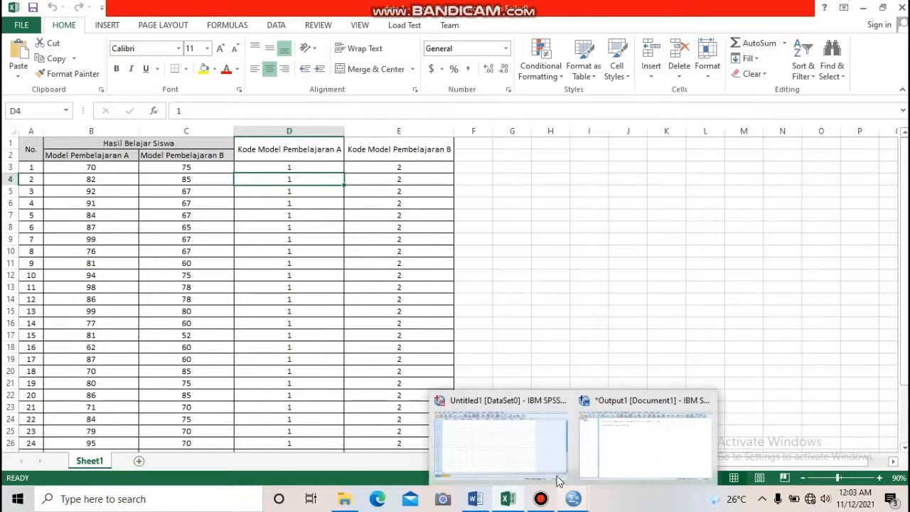
click(544, 472)
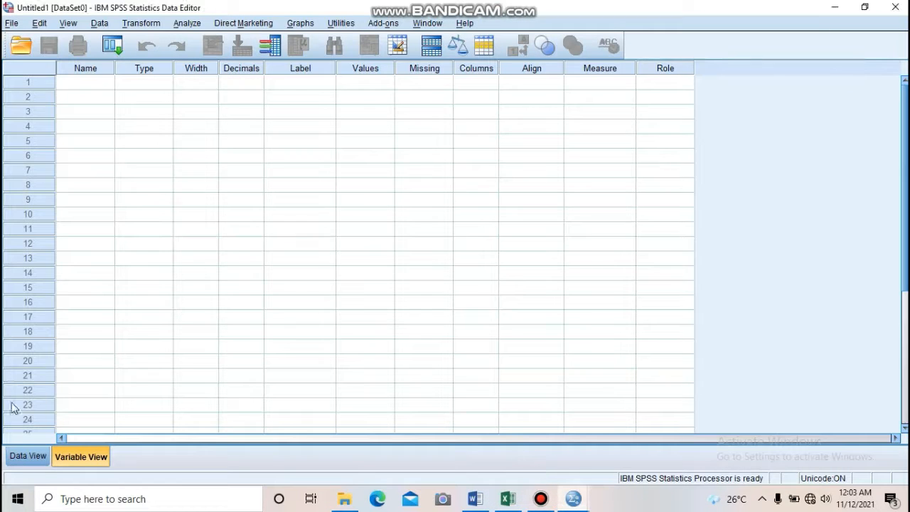
click(39, 458)
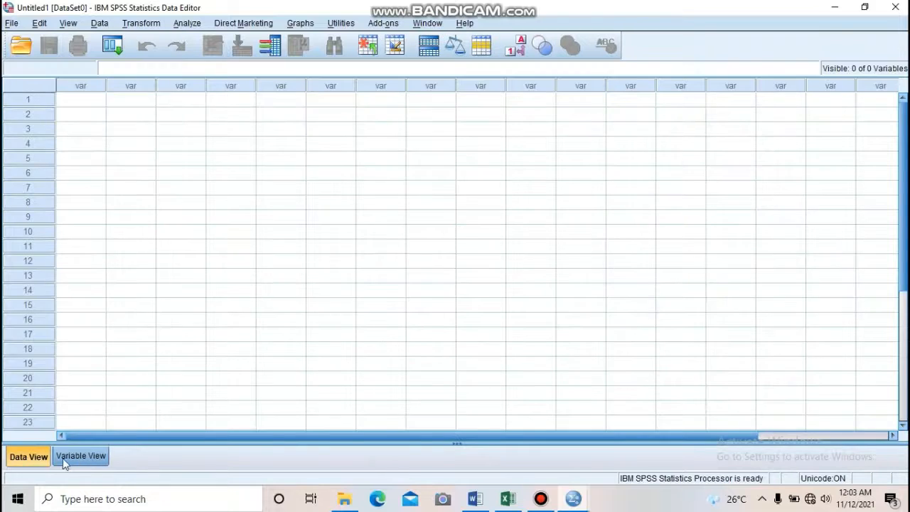
click(83, 456)
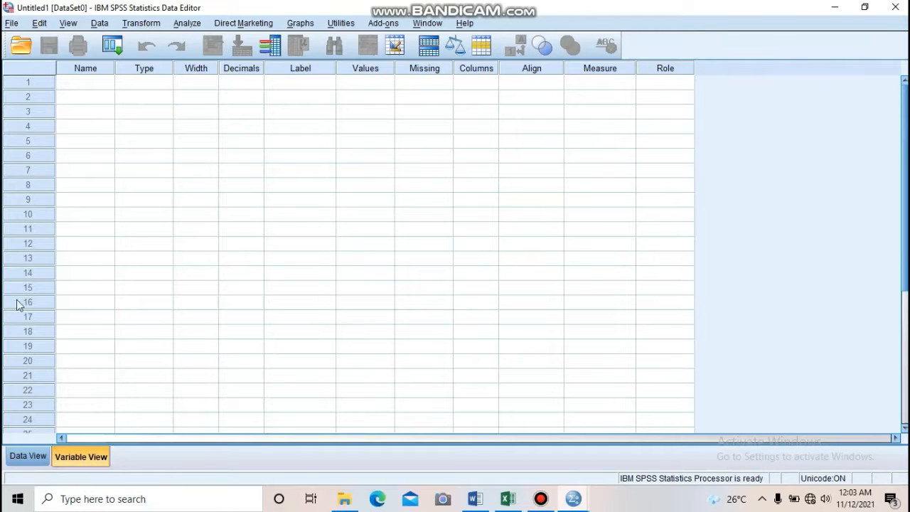
click(85, 82)
text(HASIL)
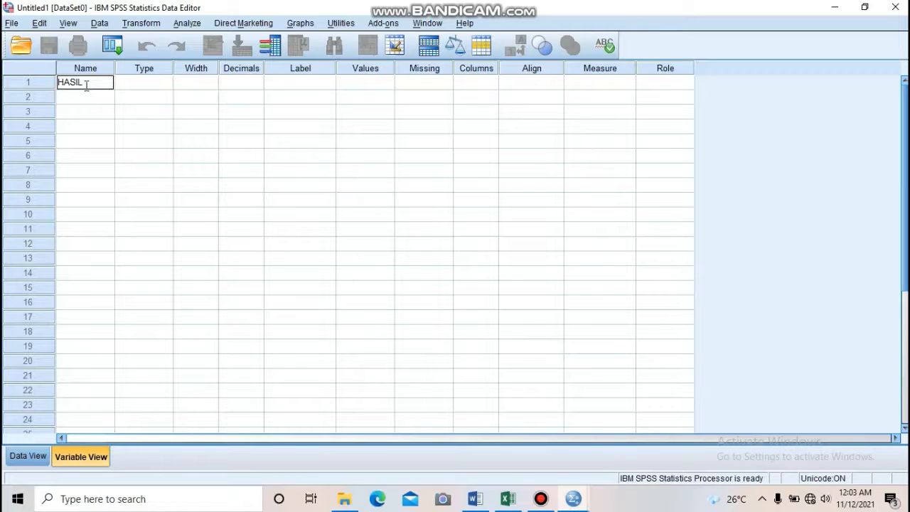
key(Tab)
Give the HASIL variable the label HASIL NILAI SISWA.
key(Tab)
key(Tab)
key(Tab)
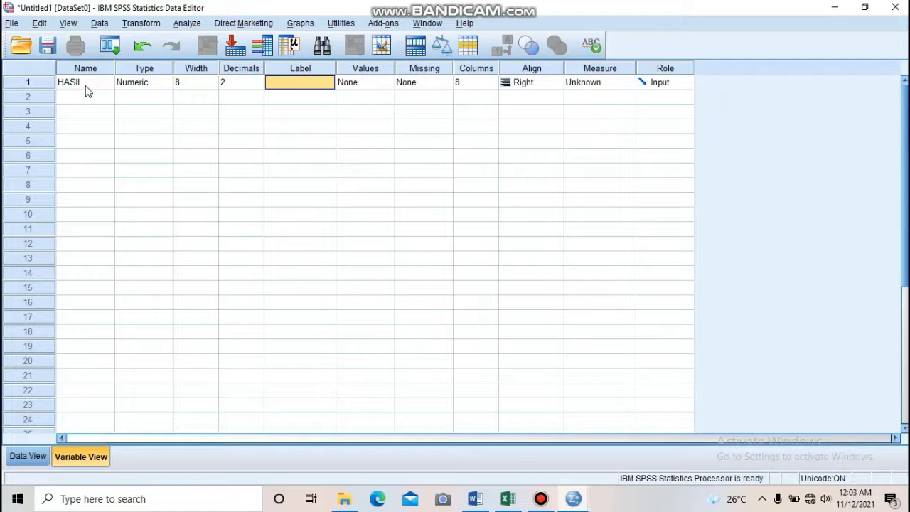
text(HASIL)
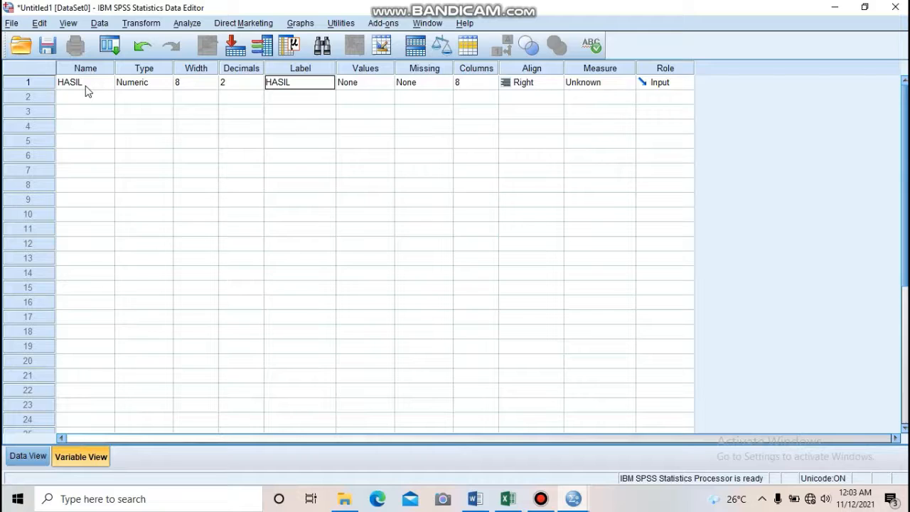
text( NILAI SISWA)
key(Tab)
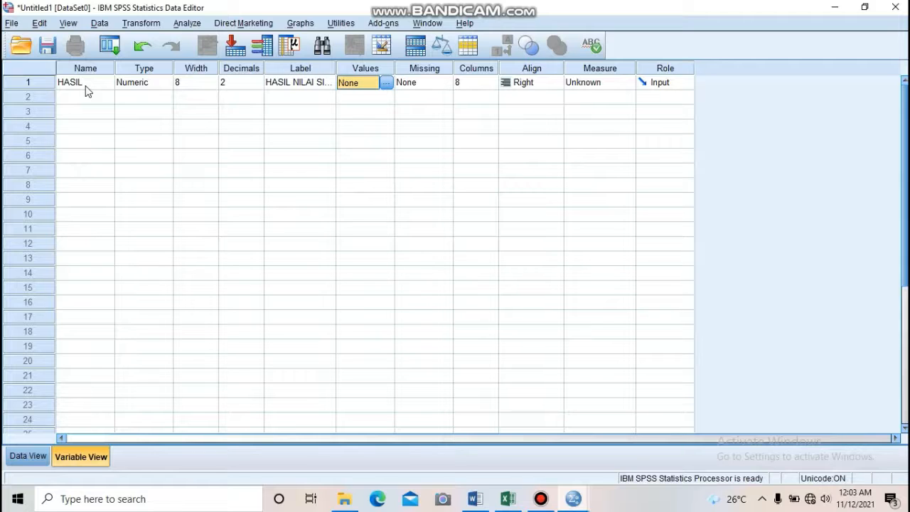
Add a second variable named MODEL in the row below HASIL.
key(Down)
key(Left)
key(Left)
key(Left)
key(Left)
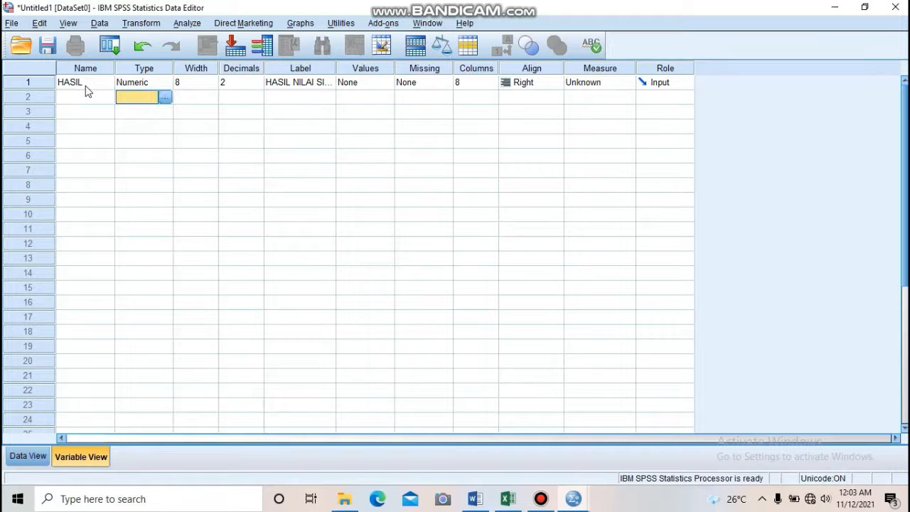
key(Left)
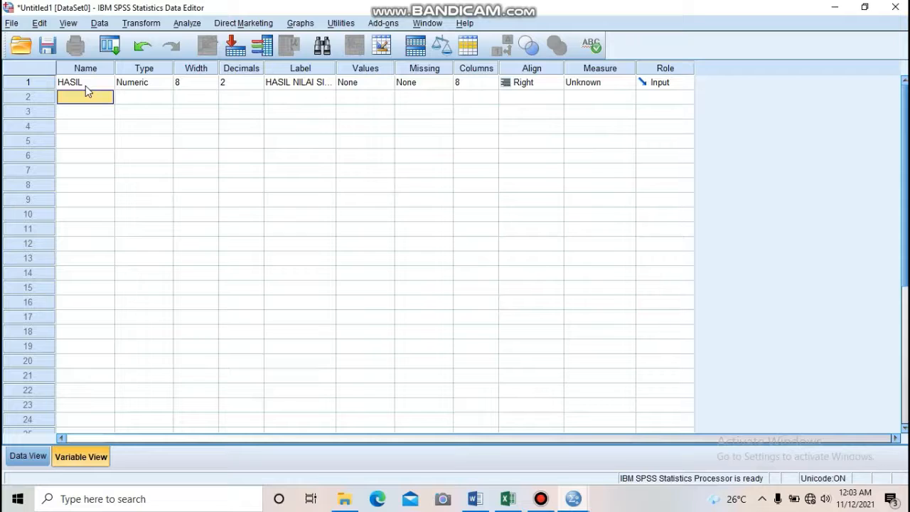
text(MODEL)
key(Tab)
Label the MODEL variable MODEL PEMBELAJARAN, correcting any misspelling in the first word of the label.
key(Tab)
key(Tab)
key(Tab)
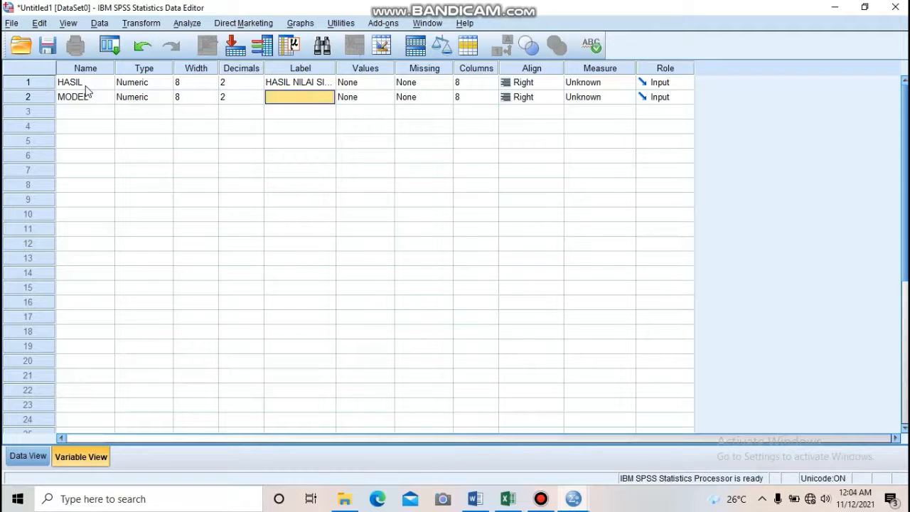
text(MO)
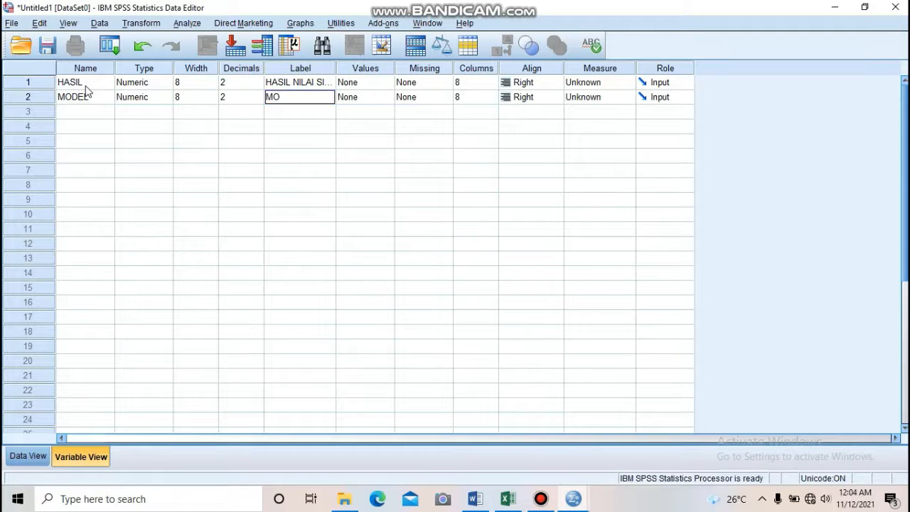
text(DEP PEMBELAJARAN)
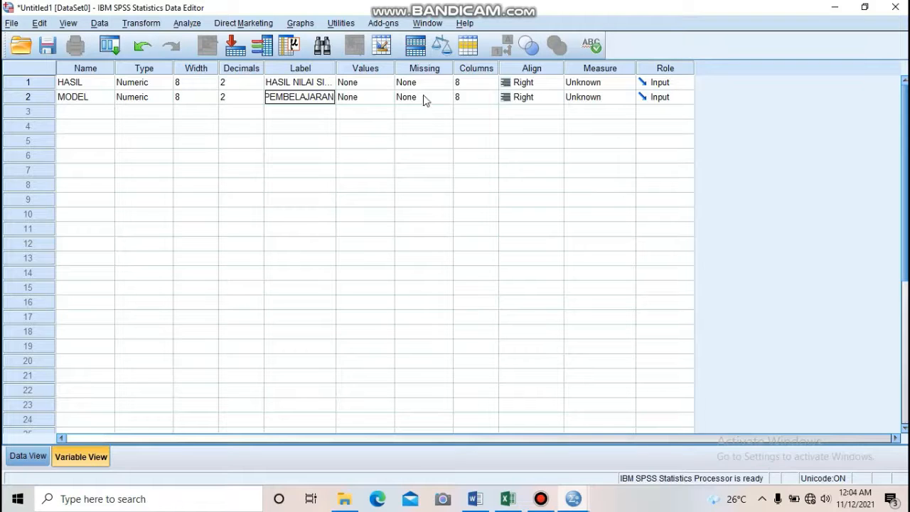
click(376, 101)
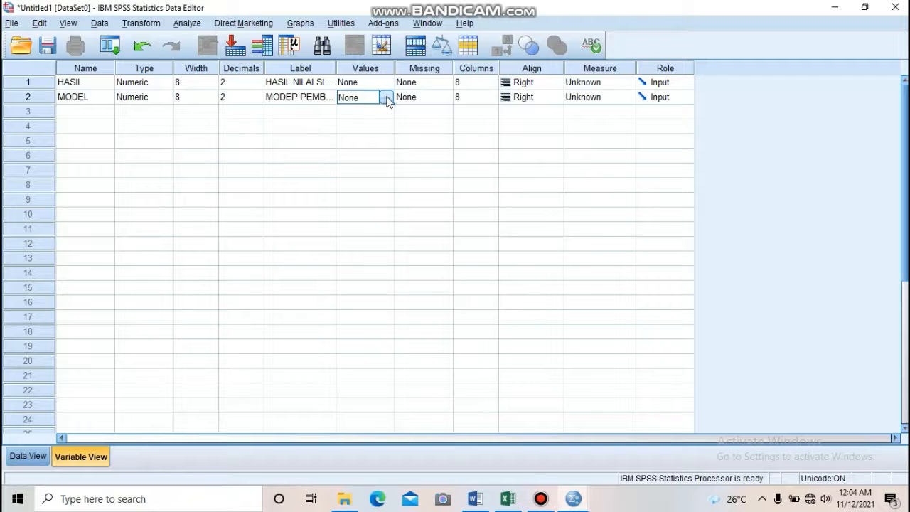
click(291, 97)
click(294, 97)
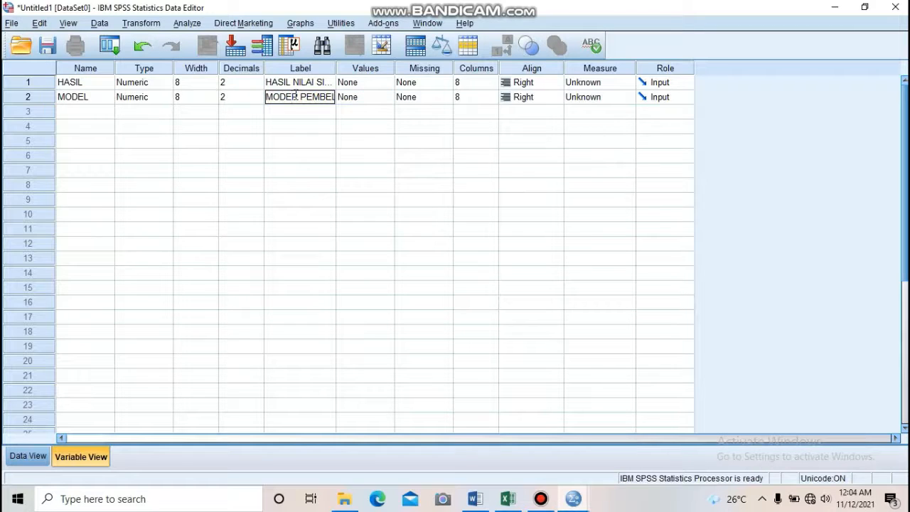
key(BackSpace)
text(L)
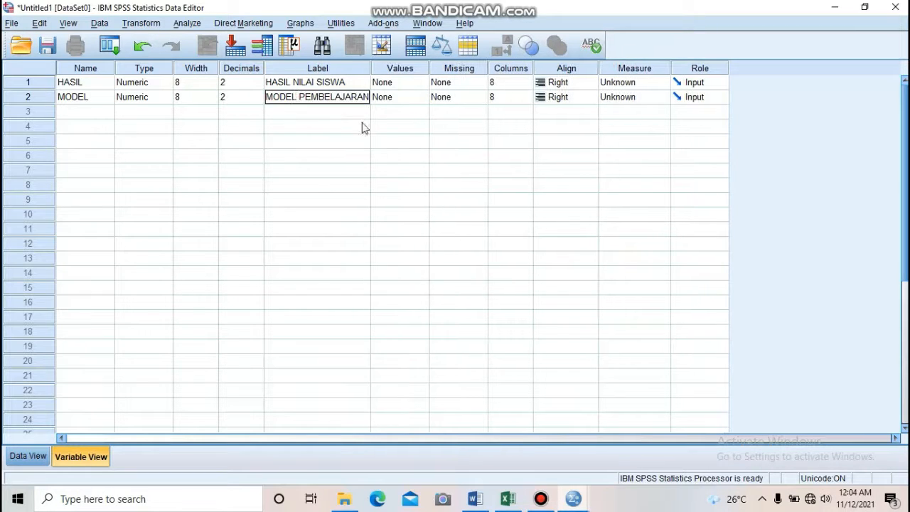
Add a value label to the MODEL variable assigning value 1 the label MODEL PEMBELAJAR A.
double_click(424, 103)
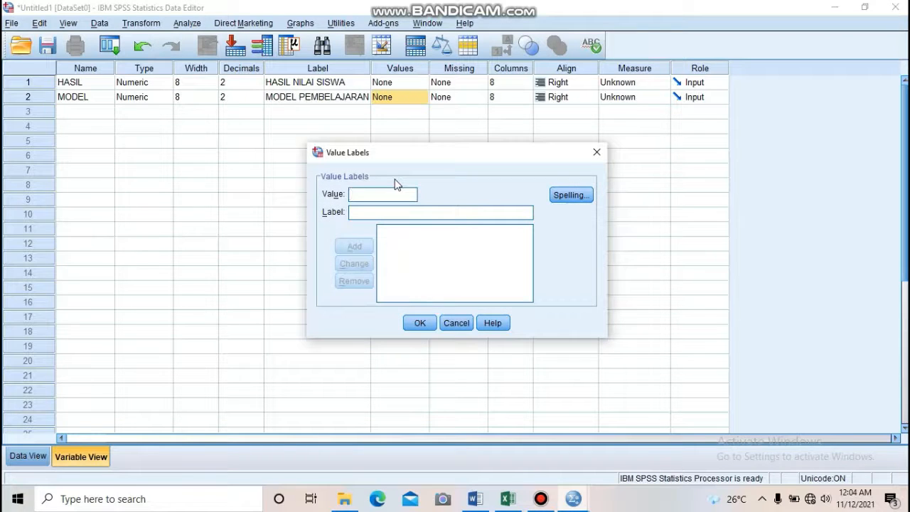
text(1)
click(391, 214)
text(MO)
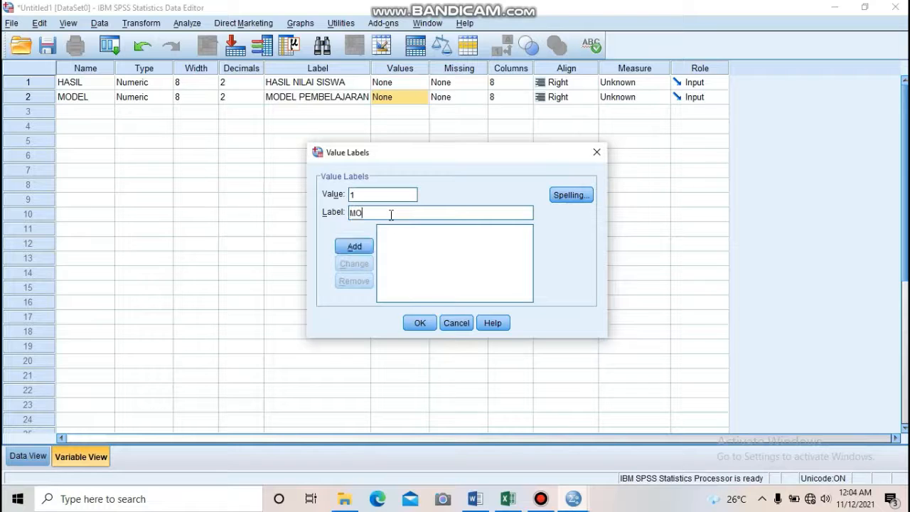
text(DEL PEMBELAJAR A)
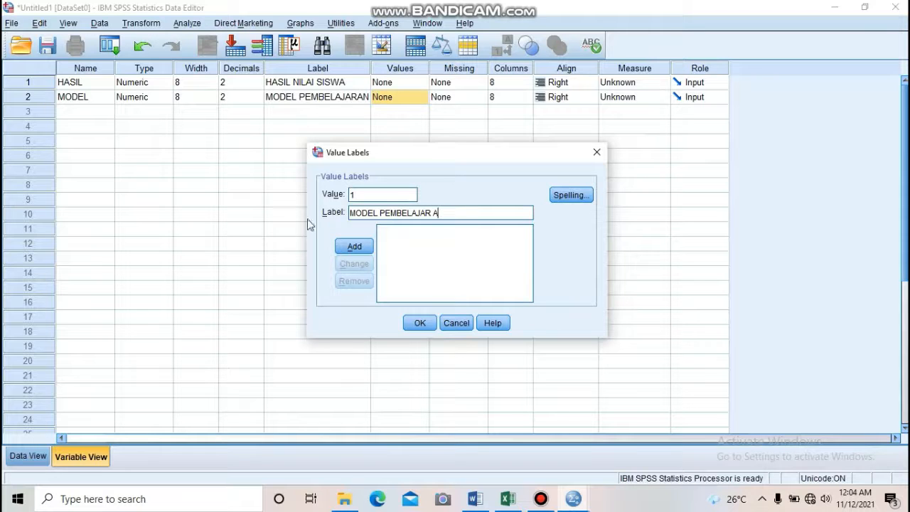
click(350, 247)
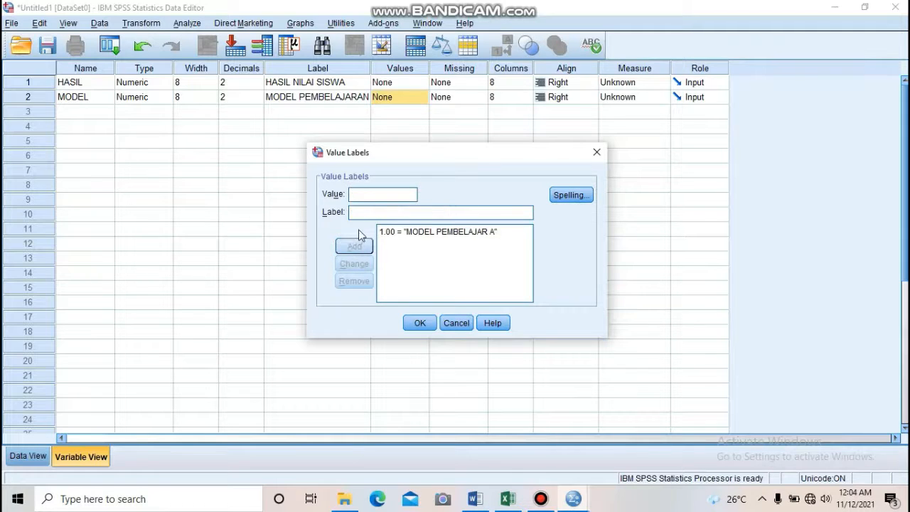
Add a second value label for MODEL, assigning value 2 the label MODEL PEMBELAJARAN B.
text(2)
click(363, 215)
text(MODEL)
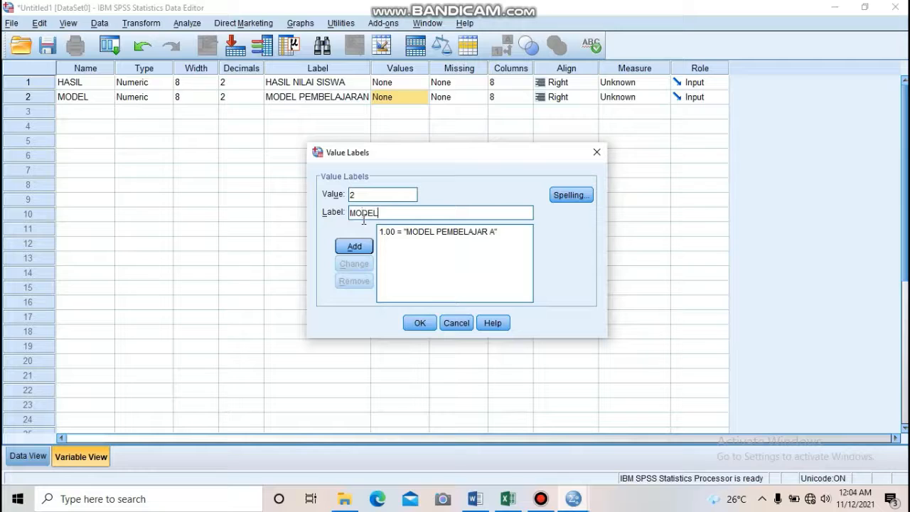
text( PEMBELAJARAN D)
key(BackSpace)
text(B)
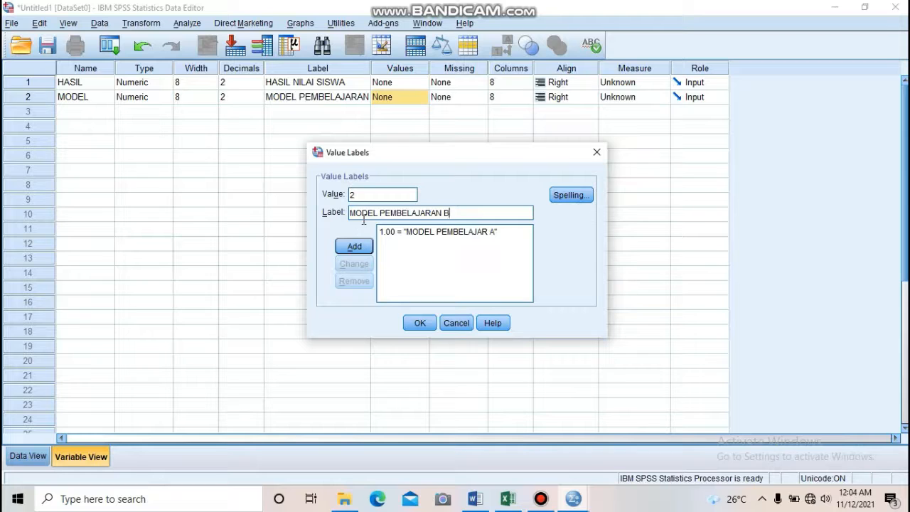
click(362, 246)
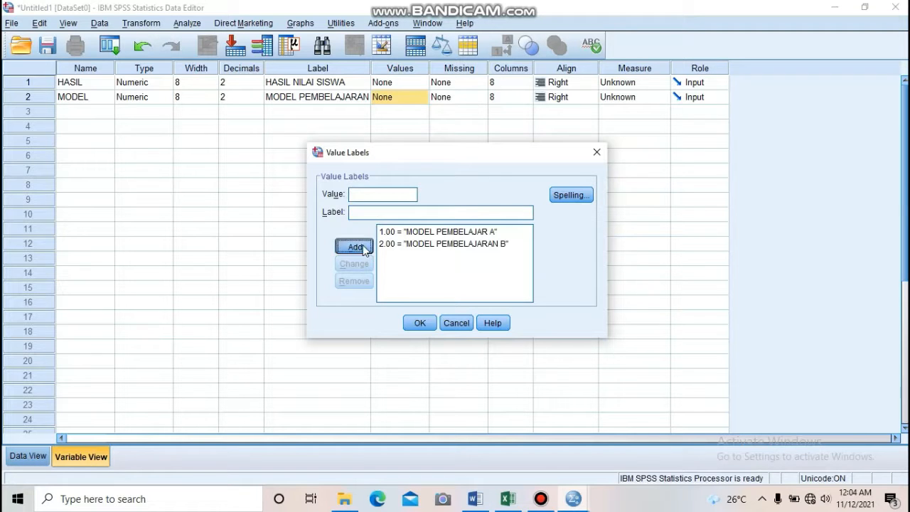
Correct the label of value 1 to MODEL PEMBELAJARAN A and apply the value labels to the MODEL variable.
click(446, 233)
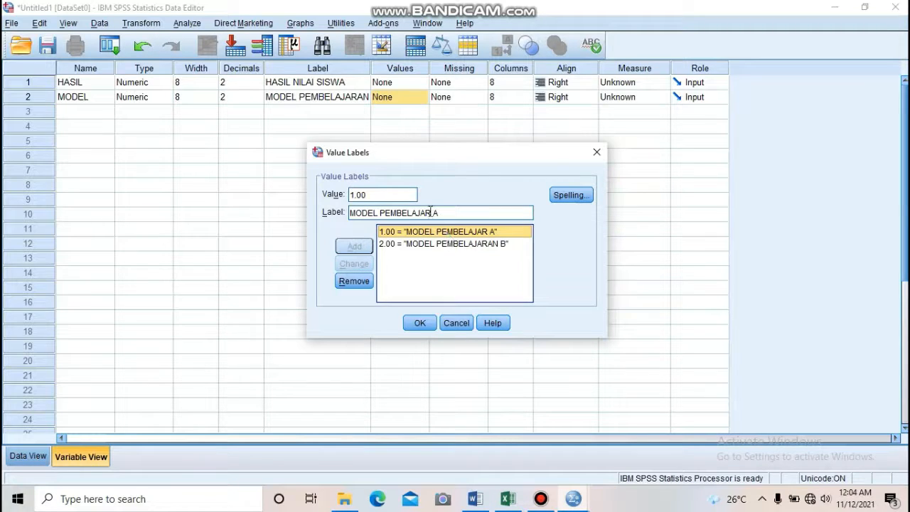
click(432, 212)
text(AN)
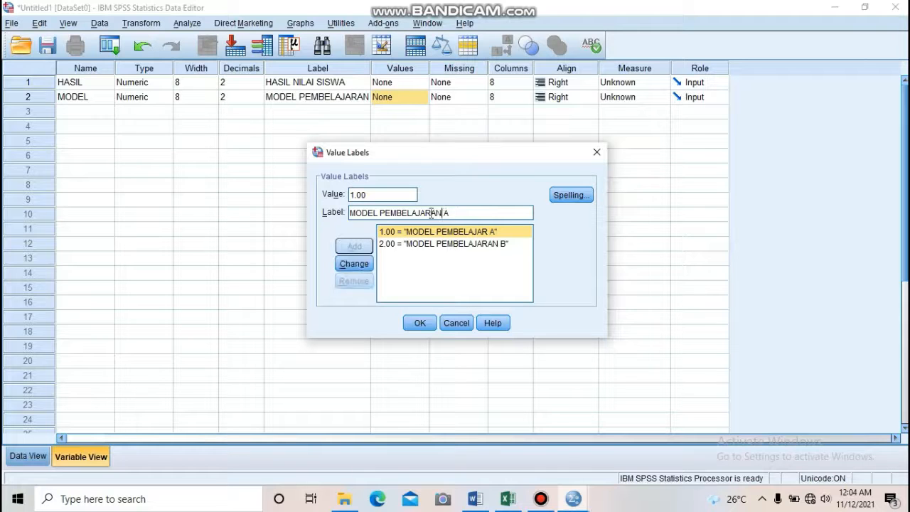
click(354, 263)
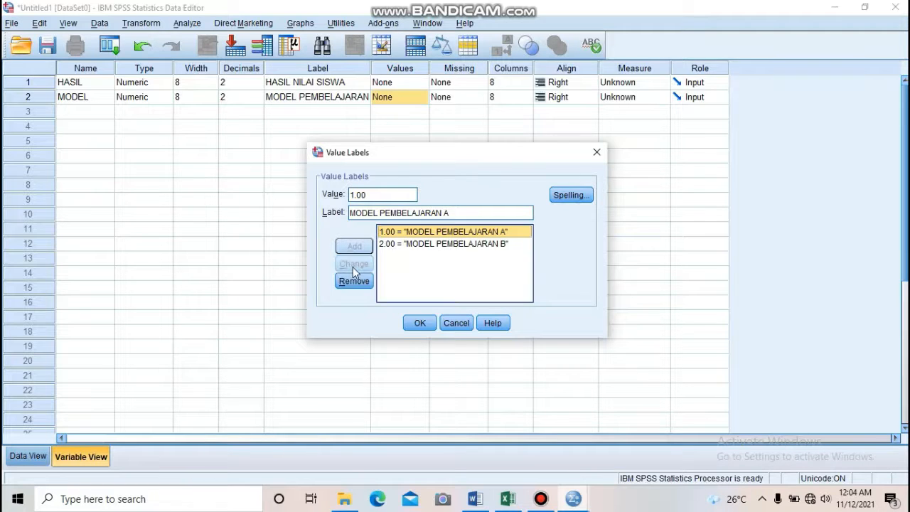
click(420, 323)
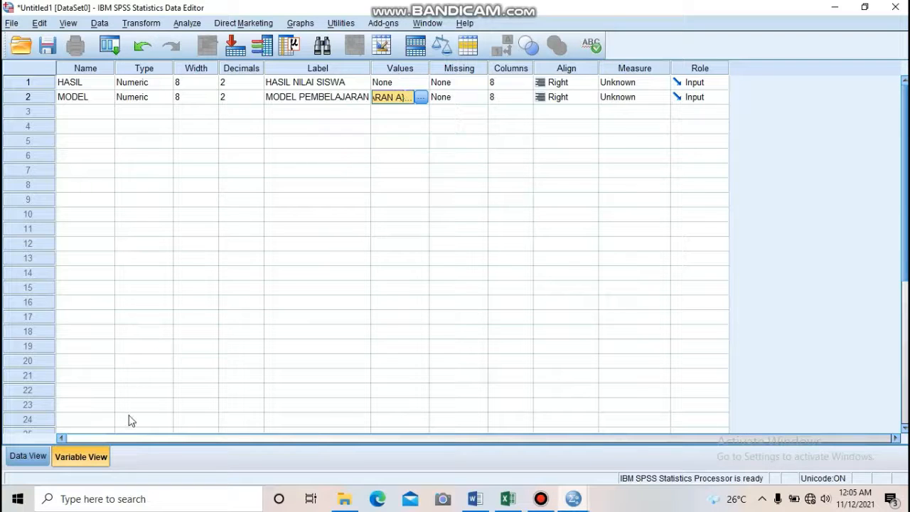
Show the SPSS data grid, and copy the Model Pembelajaran A scores in B3:B30 from the Excel workbook.
click(42, 460)
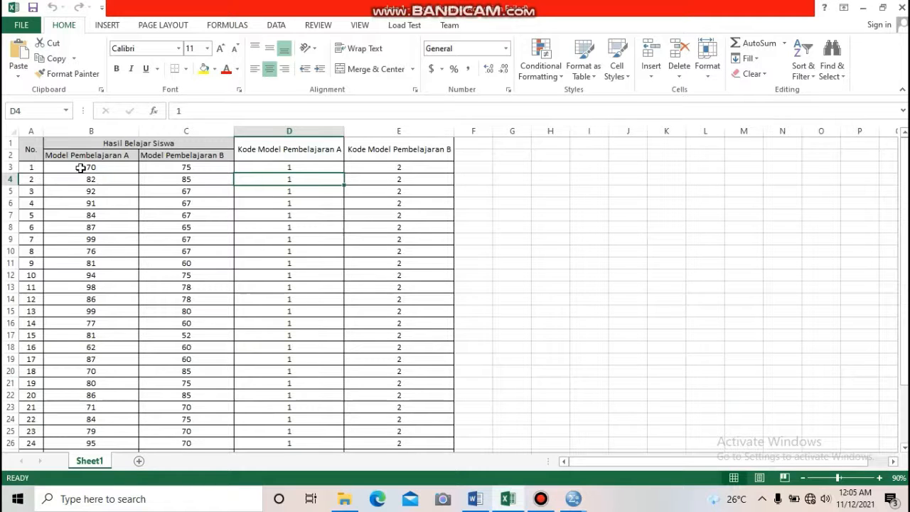
drag(71, 167, 112, 414)
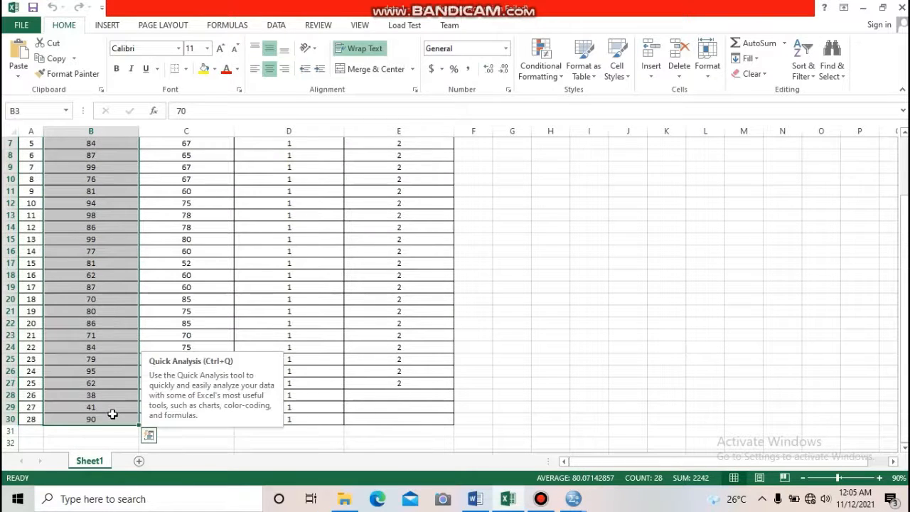
key(ctrl+c)
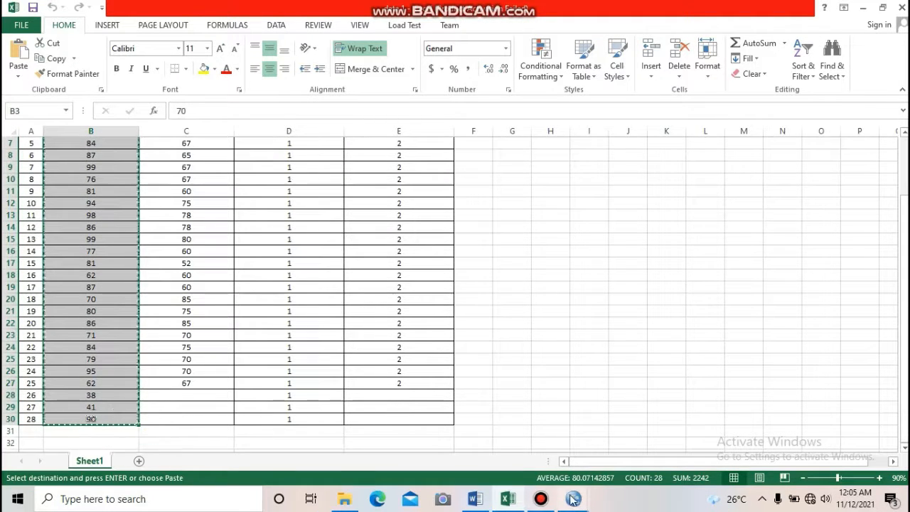
Return to the SPSS dataset and paste the copied model A scores into the HASIL column from row 1.
mouse_move(573, 499)
click(548, 471)
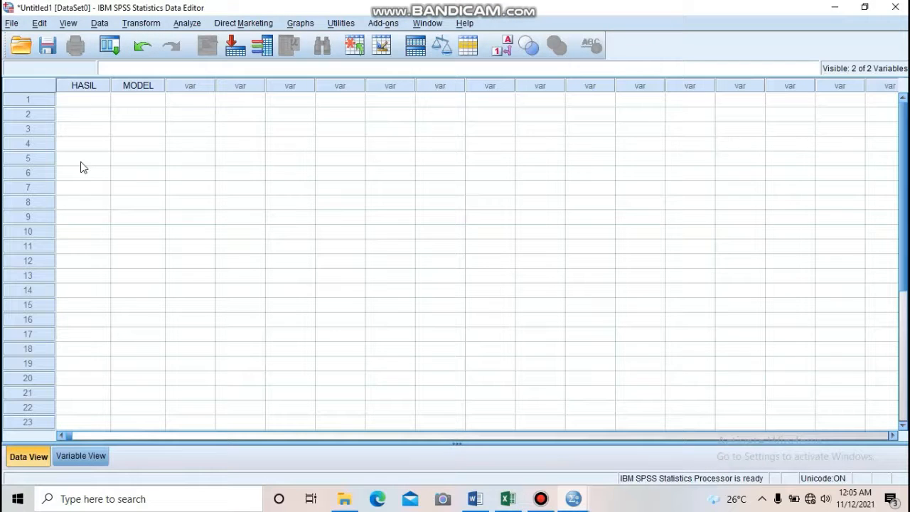
click(77, 103)
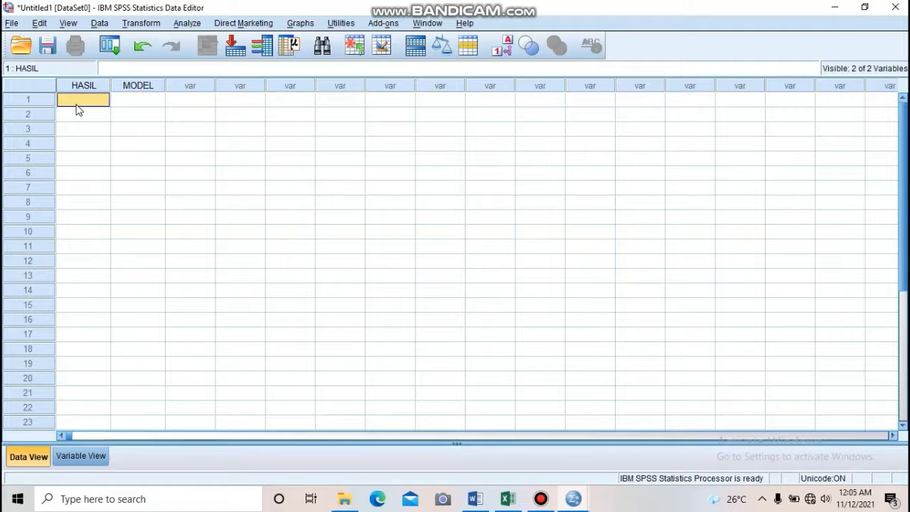
key(ctrl+v)
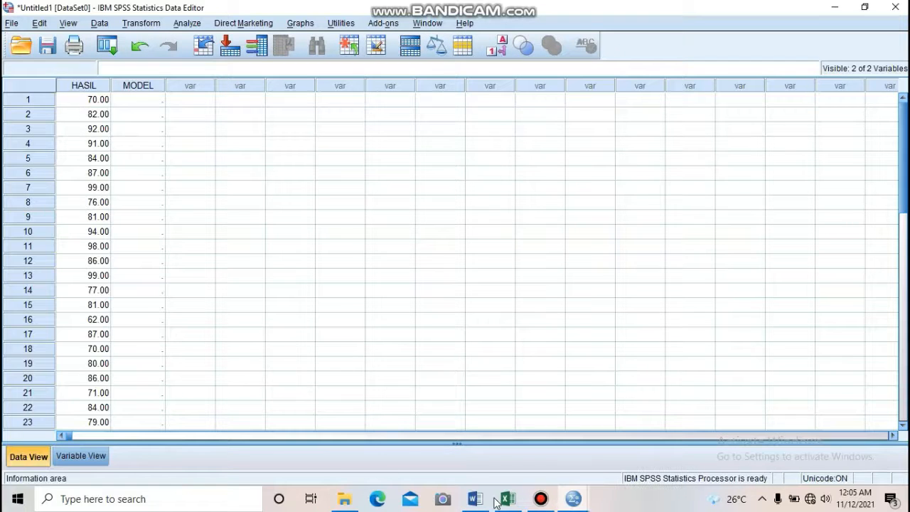
Switch to the Excel workbook and copy the Model Pembelajaran B scores in C3:C27.
mouse_move(506, 498)
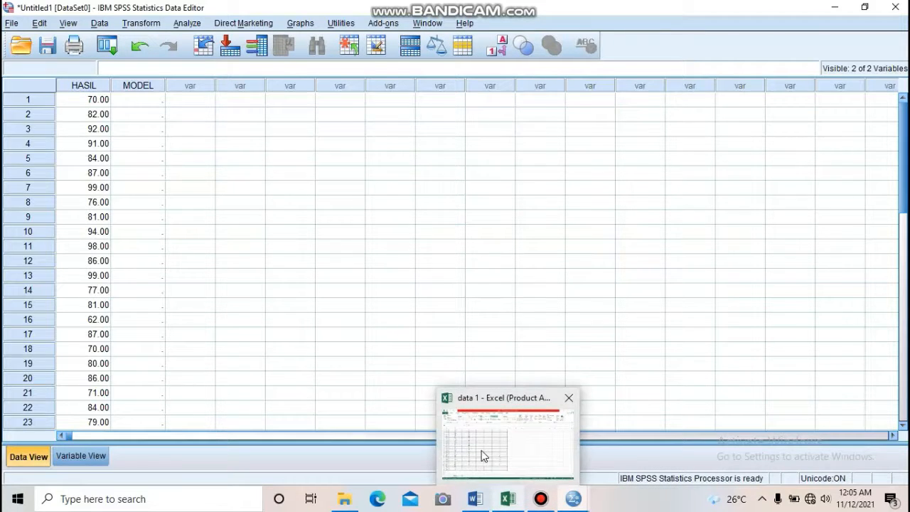
click(483, 456)
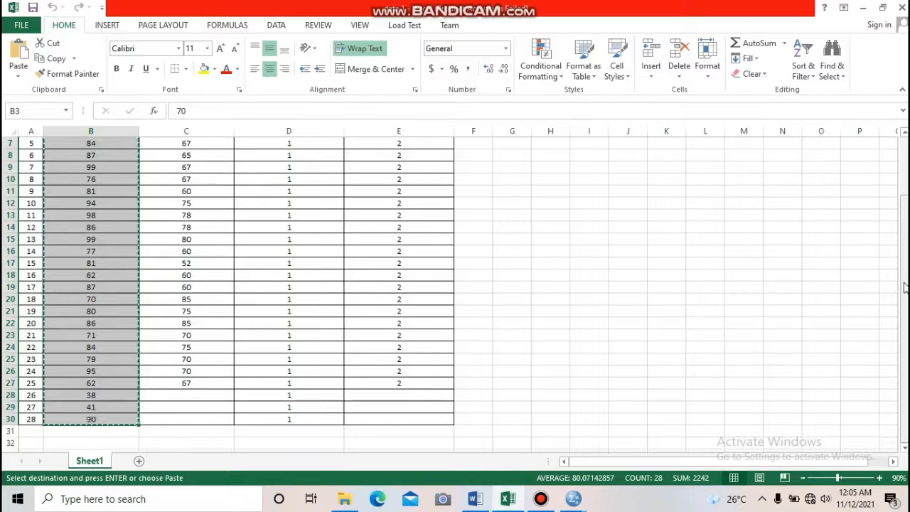
drag(904, 286, 903, 277)
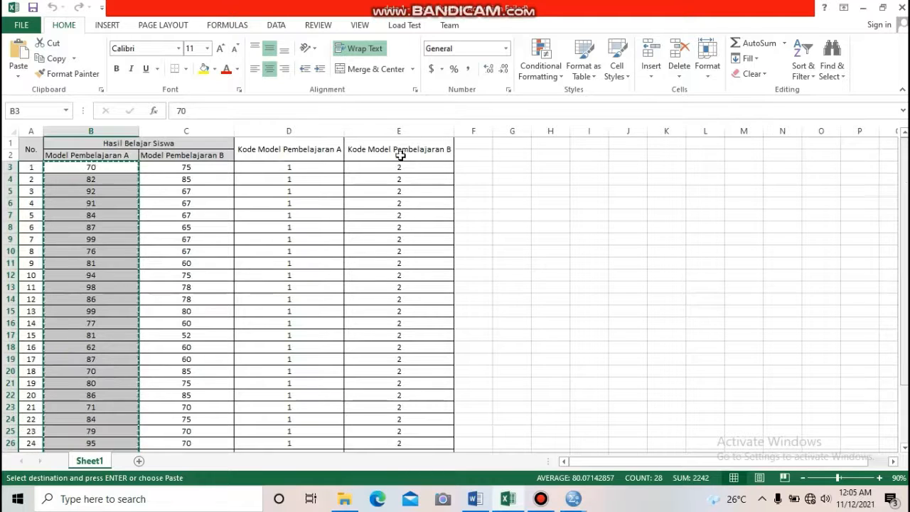
click(168, 170)
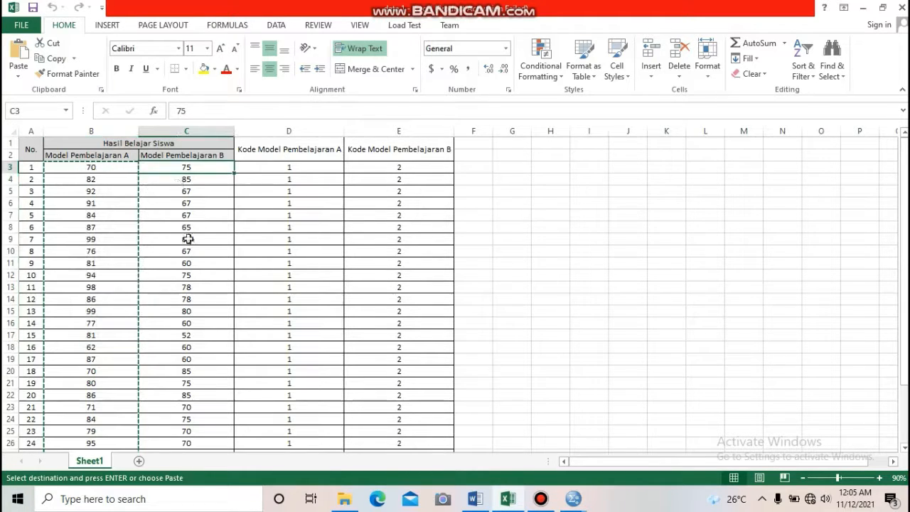
drag(188, 238, 207, 405)
key(ctrl+c)
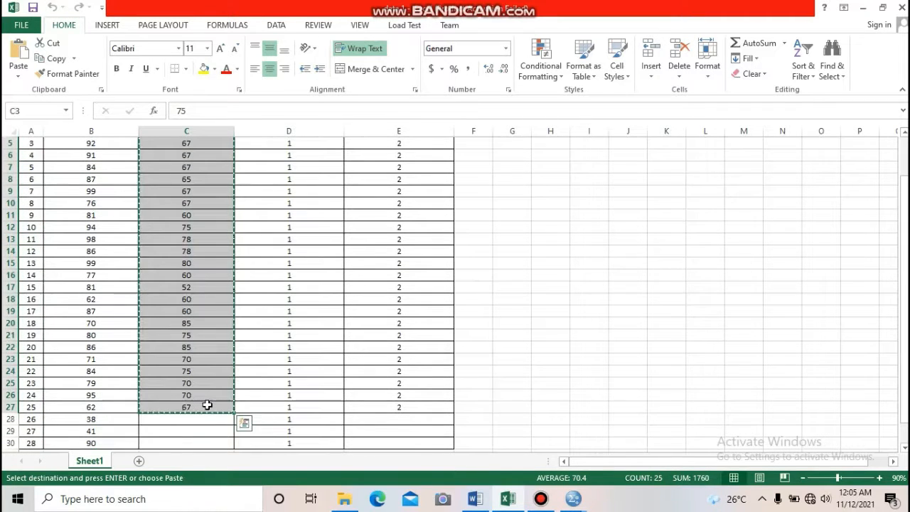
Switch to the SPSS dataset and paste the model B scores below the model A scores in HASIL, from row 29.
mouse_move(573, 498)
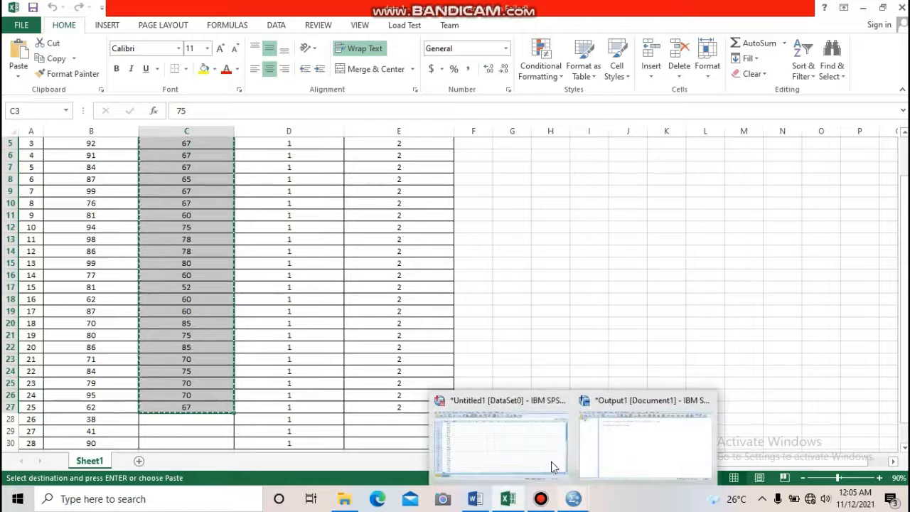
click(551, 461)
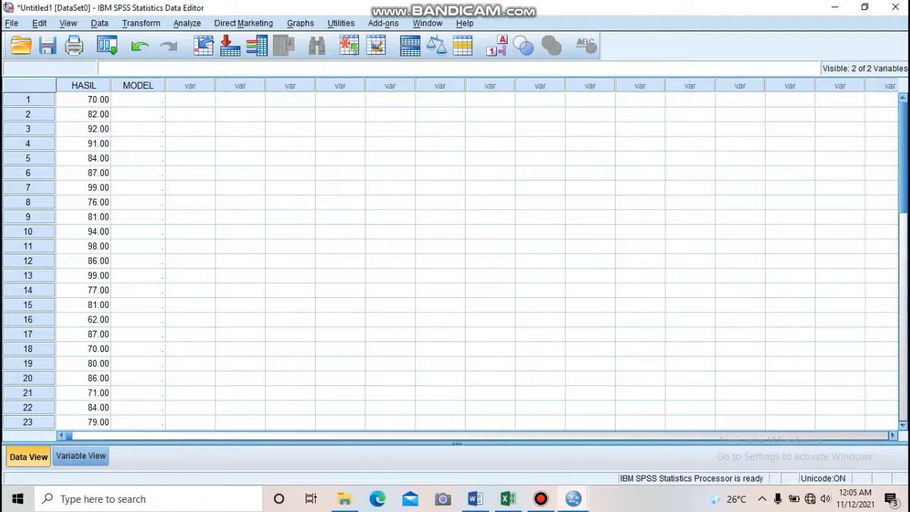
click(906, 260)
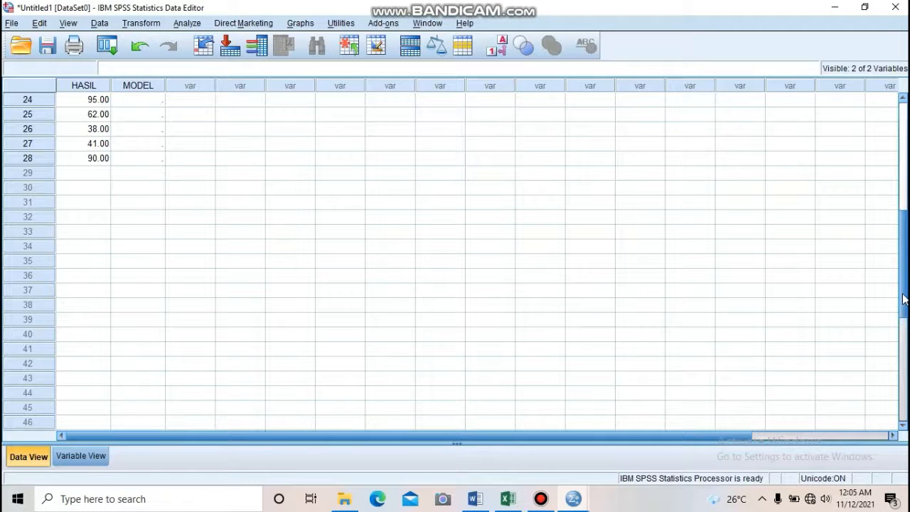
scroll(904, 300, down, 2)
click(86, 149)
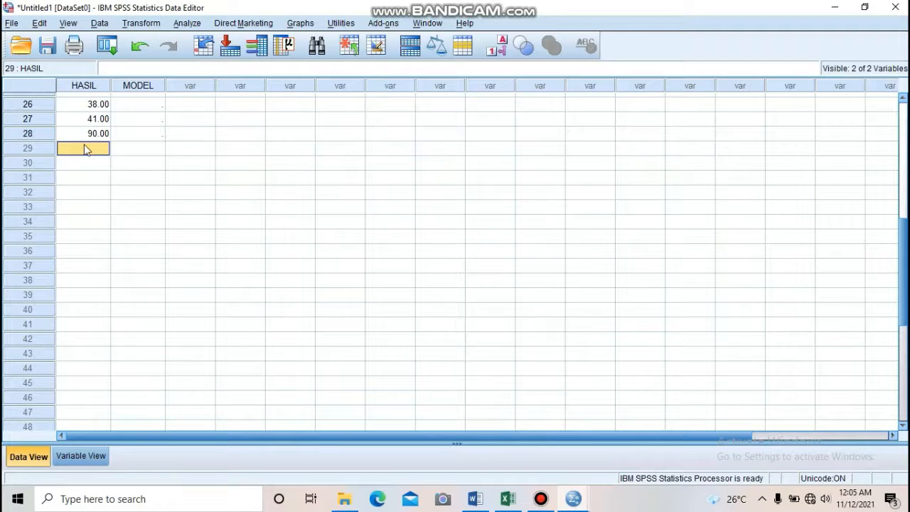
key(ctrl+v)
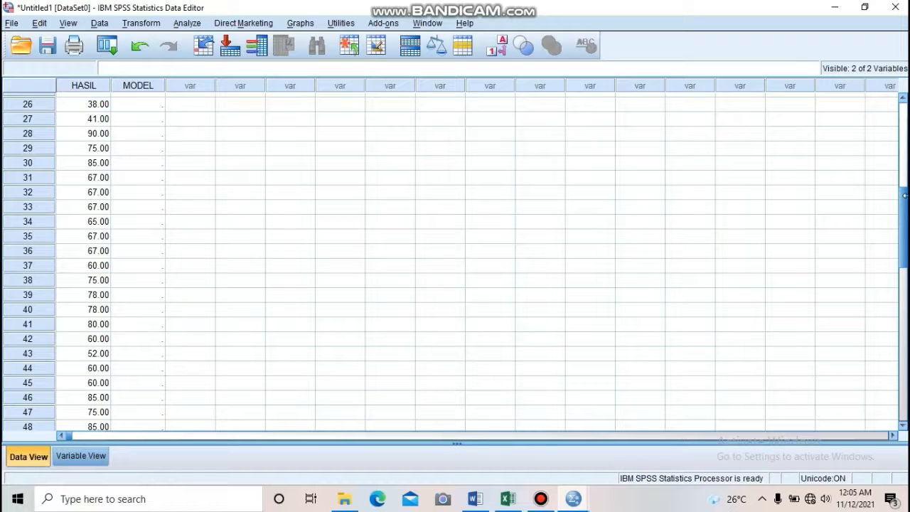
Select row 1 of MODEL as the paste target, and copy the Kode Model Pembelajaran A codes in D3:D30 from the Excel workbook.
scroll(904, 202, up, 8)
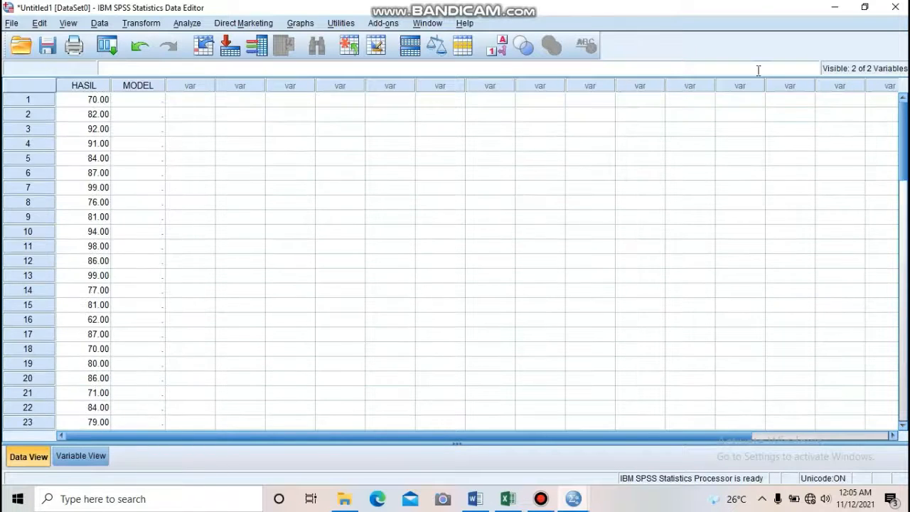
click(142, 101)
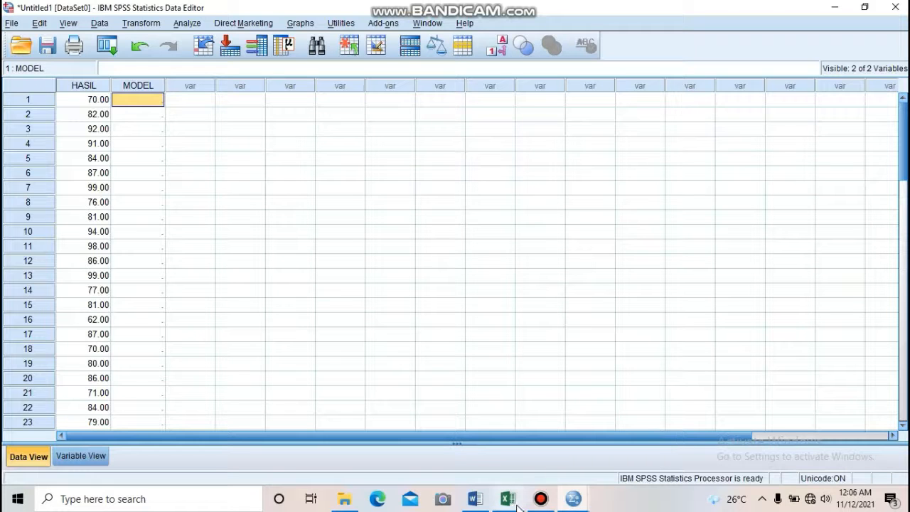
mouse_move(509, 501)
click(514, 447)
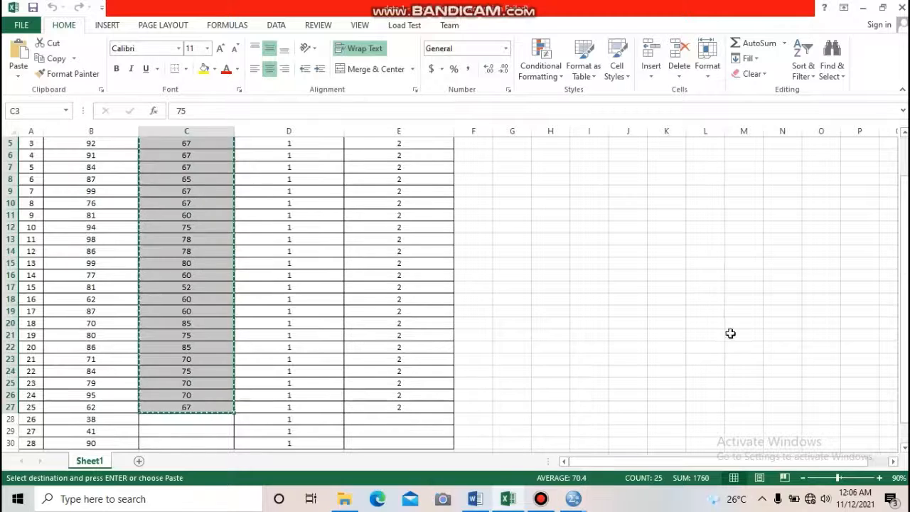
drag(905, 318, 905, 240)
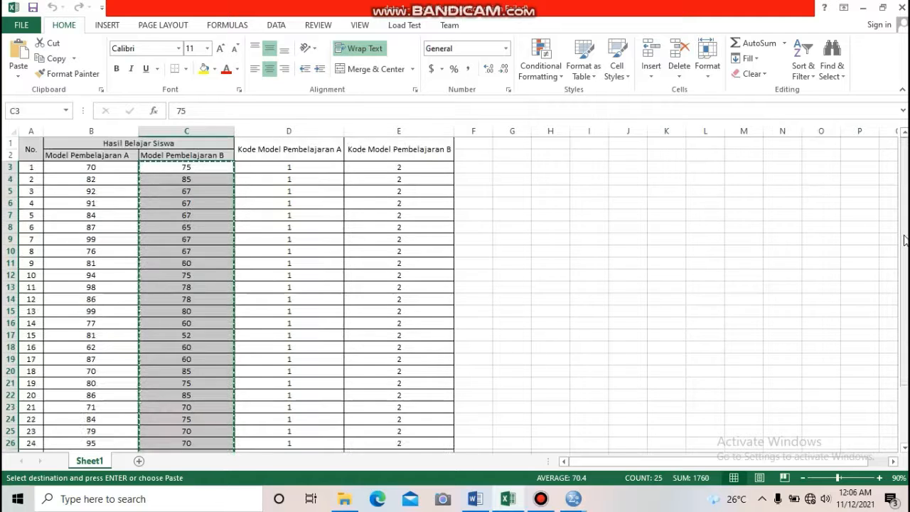
click(285, 175)
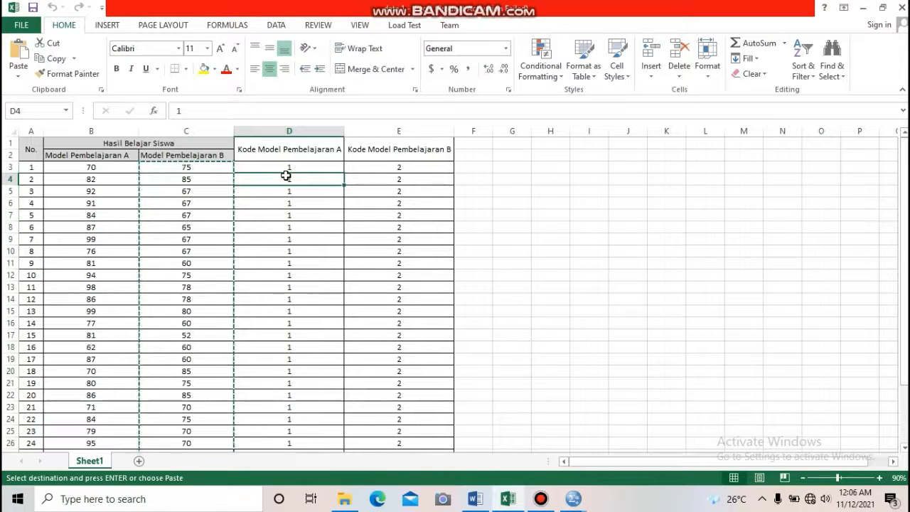
click(283, 169)
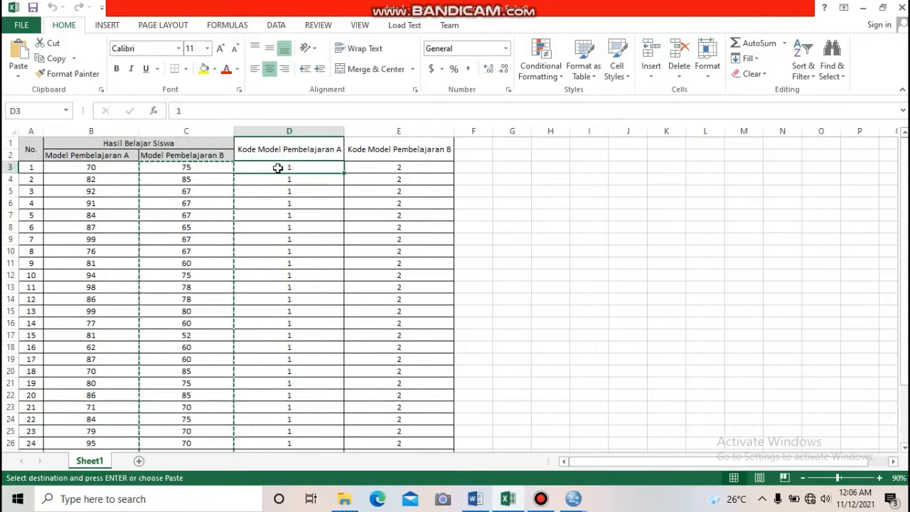
drag(293, 169, 315, 420)
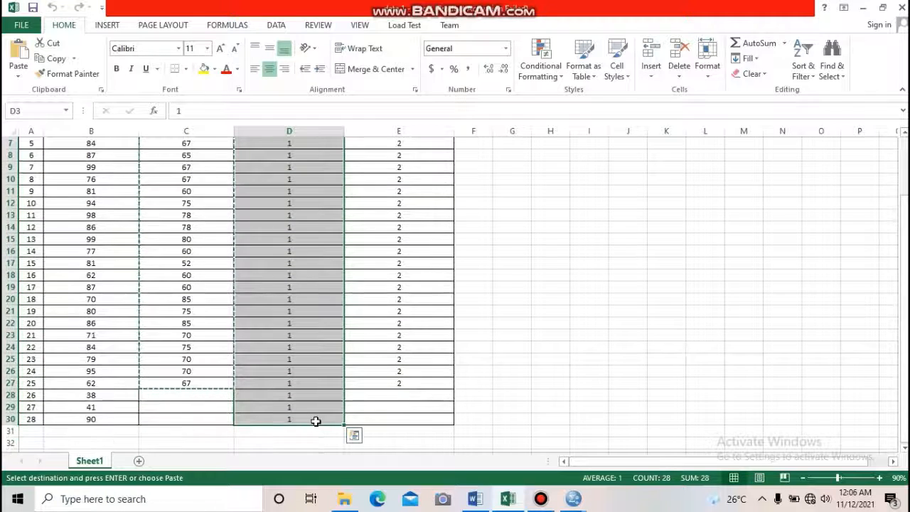
key(ctrl+c)
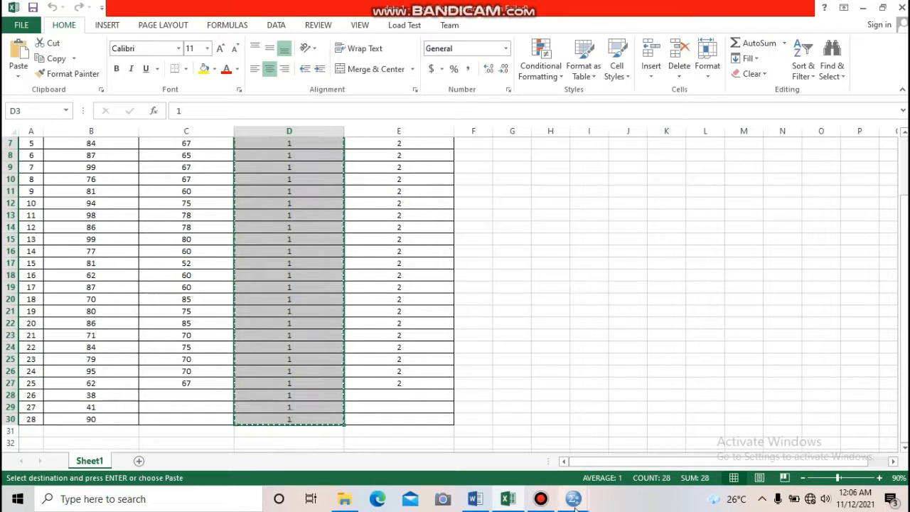
Switch from the Excel workbook to the SPSS dataset.
mouse_move(572, 501)
click(534, 450)
click(142, 118)
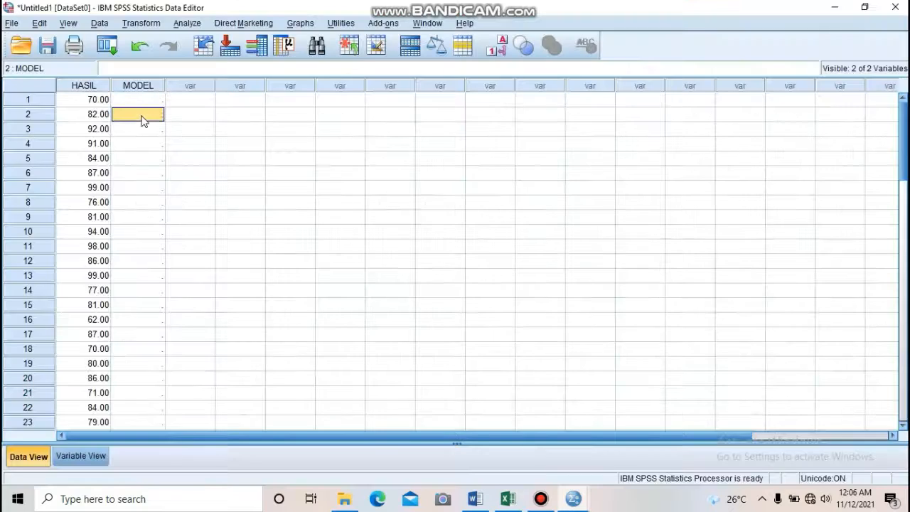
key(ctrl+v)
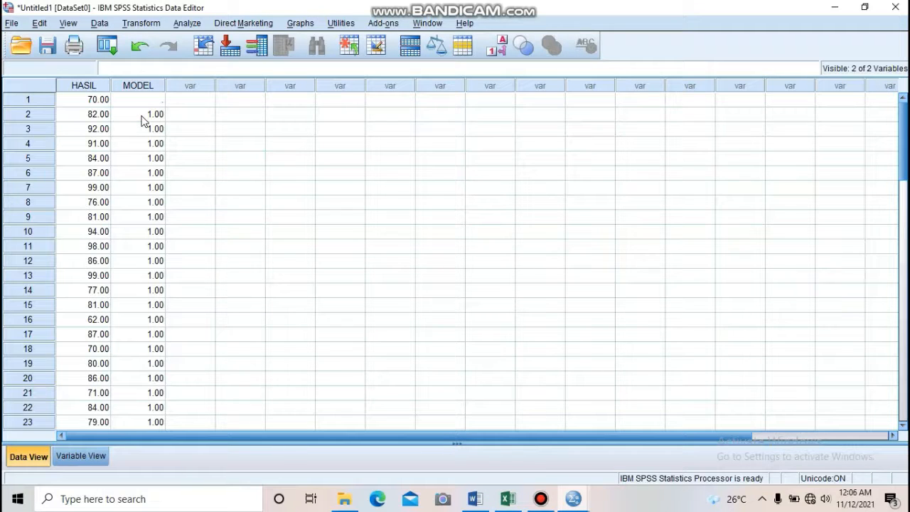
key(ctrl+z)
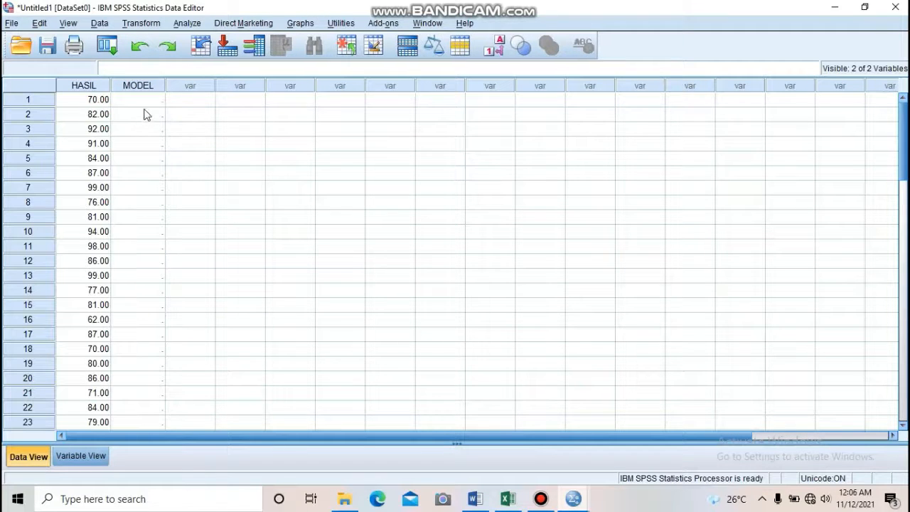
Paste the copied model A codes into the MODEL column from row 1.
click(147, 105)
key(ctrl+v)
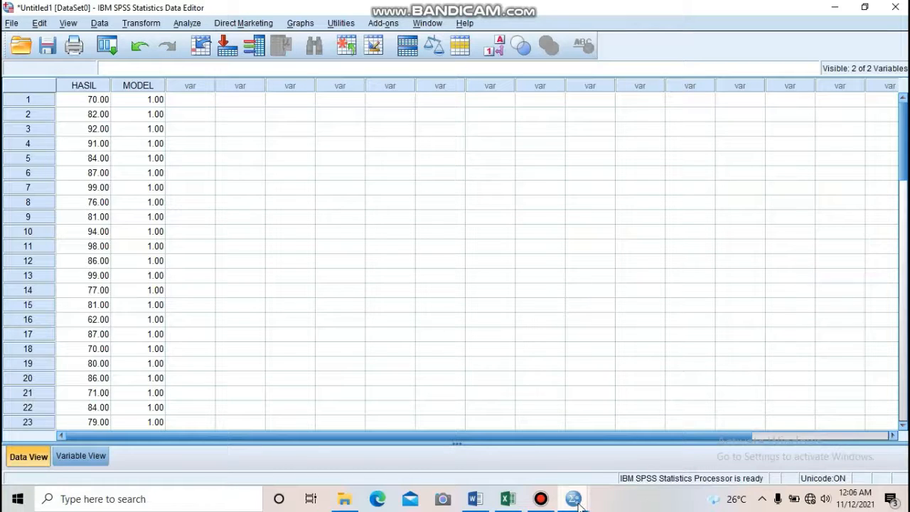
Switch to the Excel workbook and copy the Kode Model Pembelajaran B codes in E3:E27.
mouse_move(507, 498)
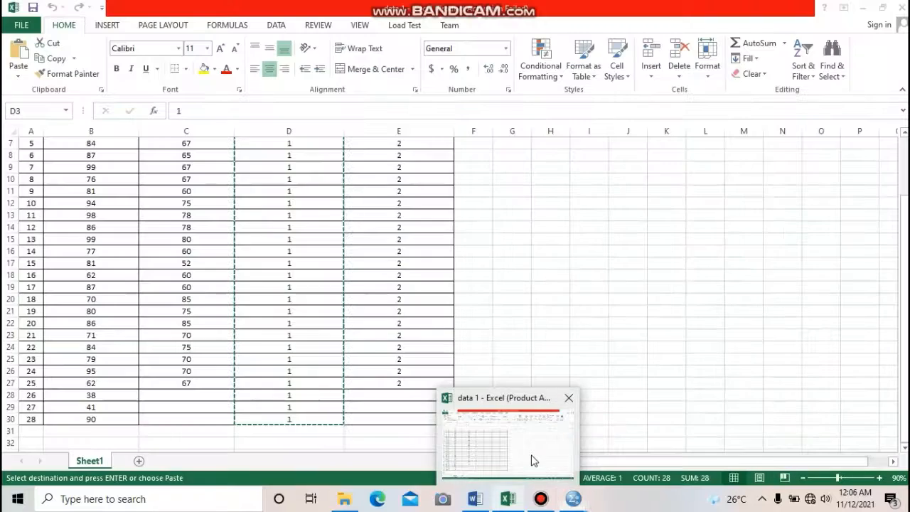
click(532, 463)
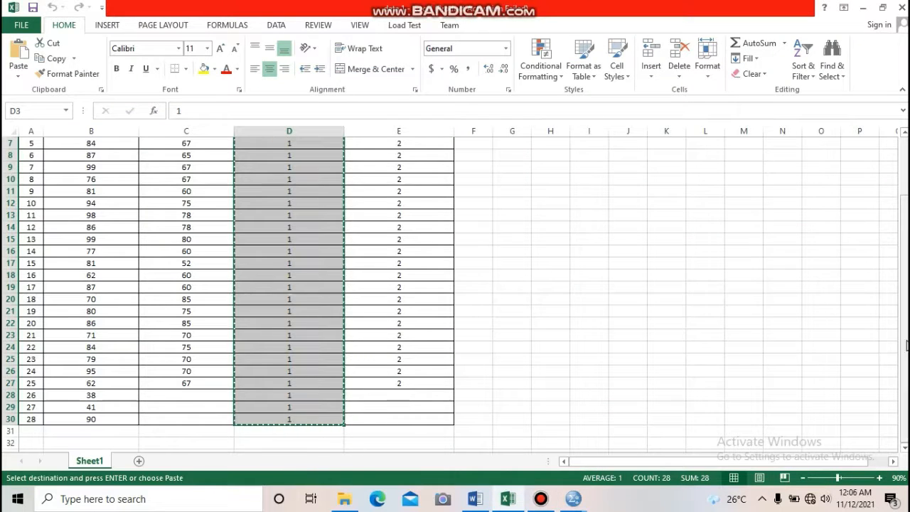
drag(905, 279, 905, 167)
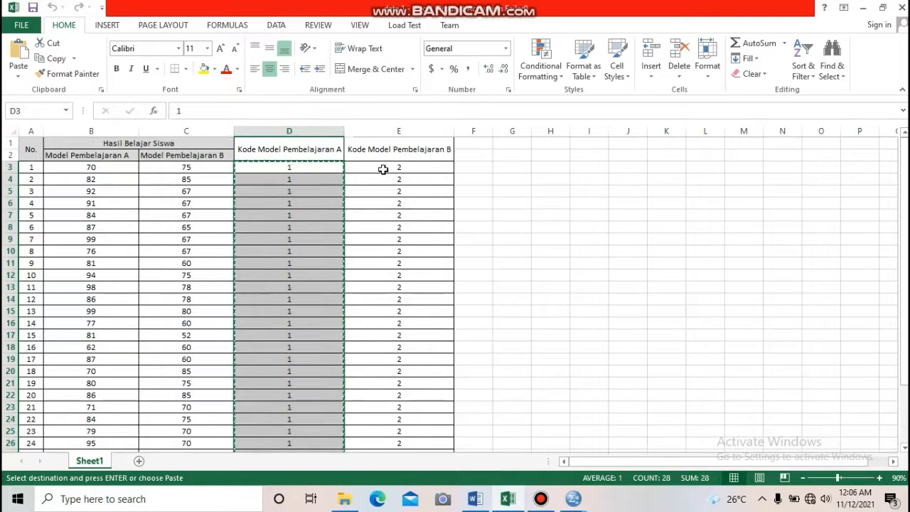
click(394, 172)
drag(394, 172, 407, 402)
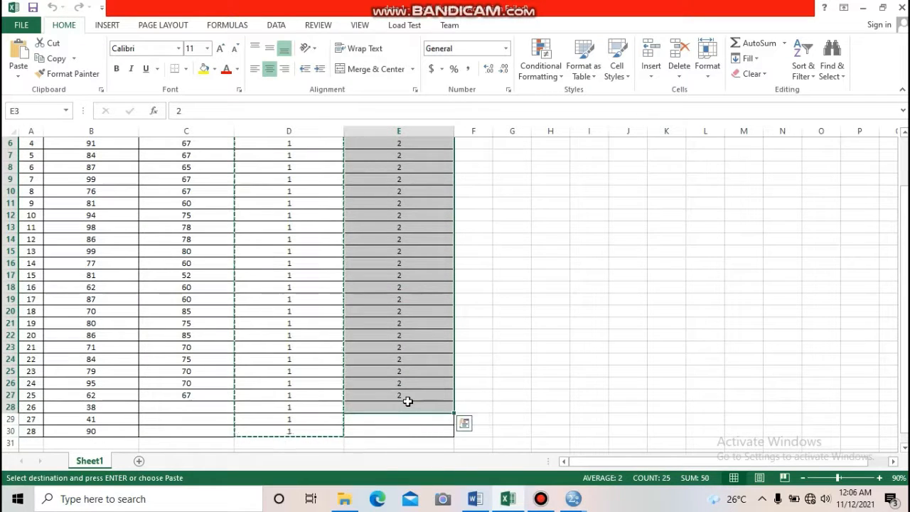
click(408, 402)
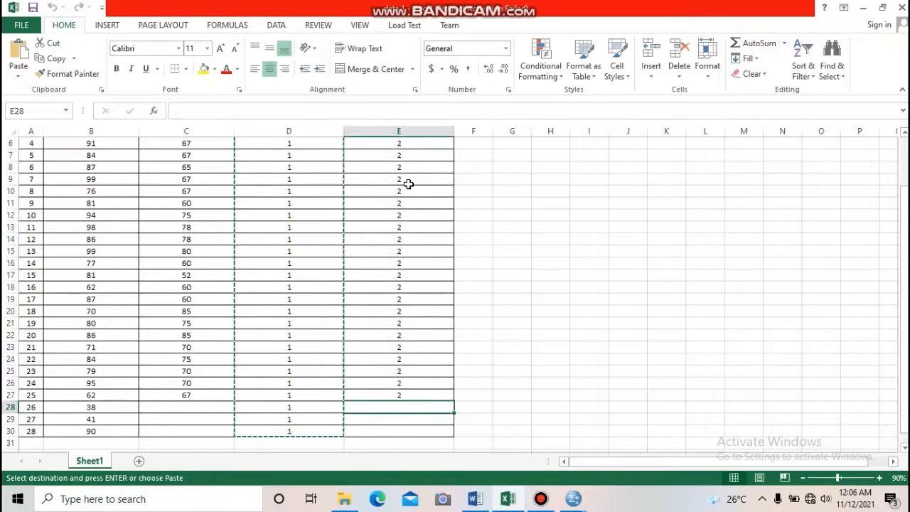
drag(904, 341, 904, 291)
drag(374, 171, 403, 406)
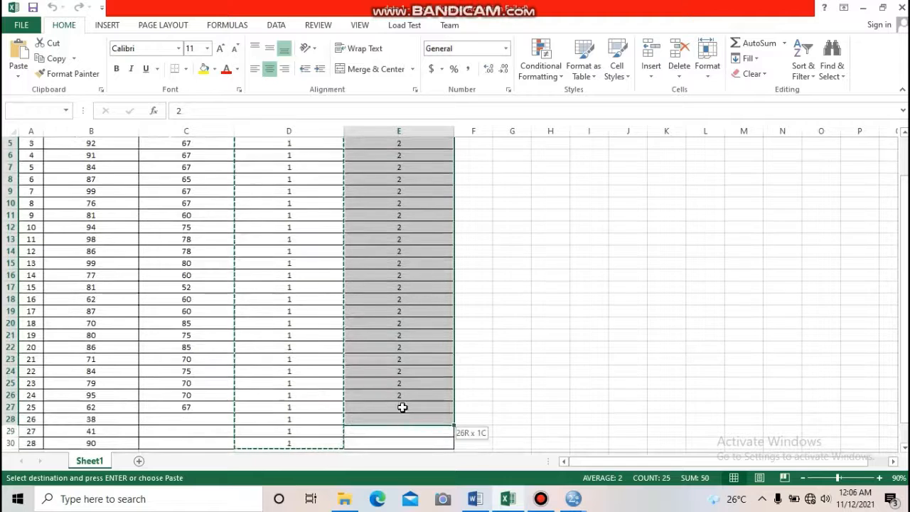
key(ctrl+c)
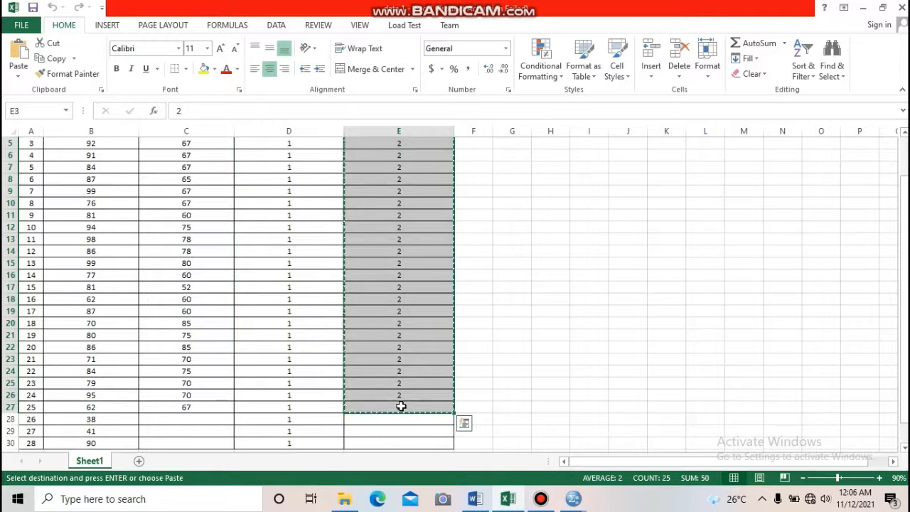
Switch to the SPSS dataset and paste the model B codes below the model A codes in MODEL, from row 29.
mouse_move(564, 502)
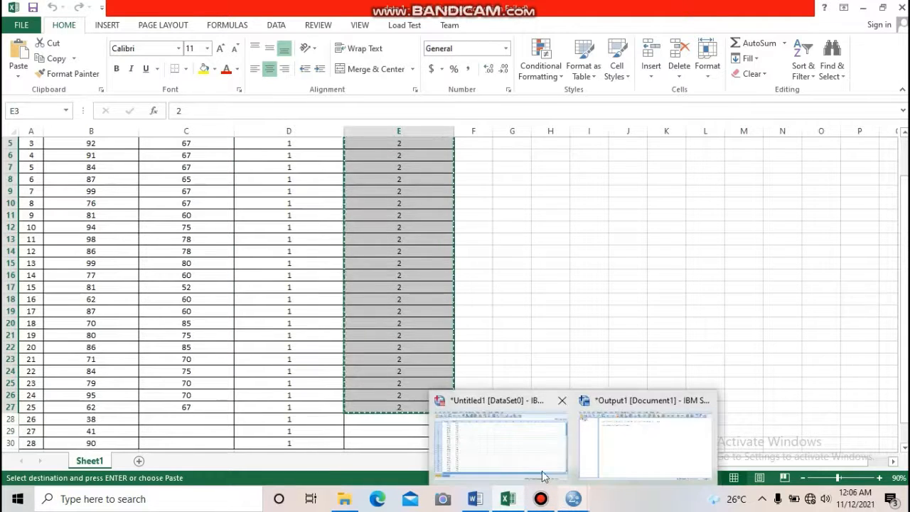
click(538, 463)
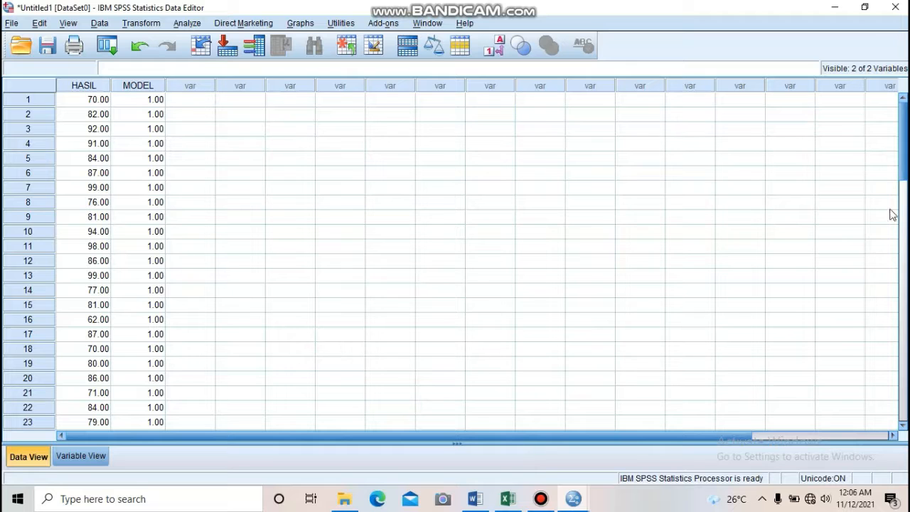
drag(902, 176, 321, 242)
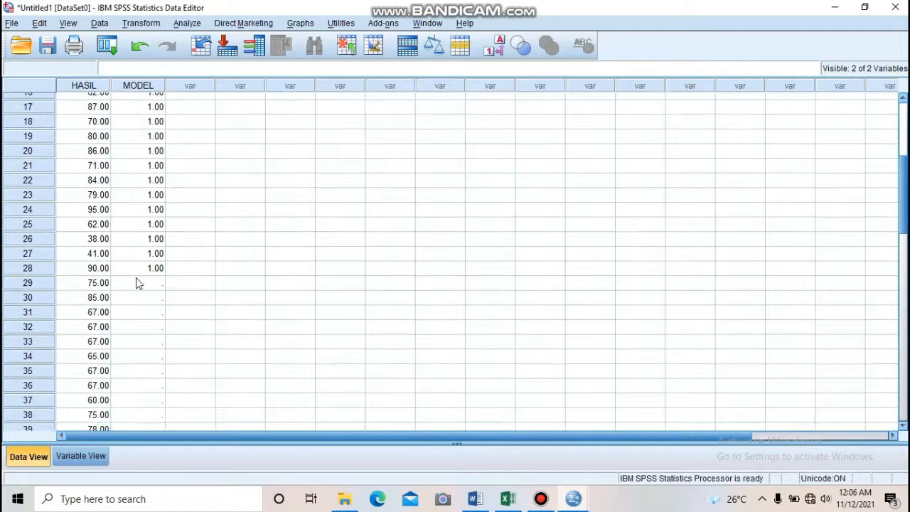
click(156, 286)
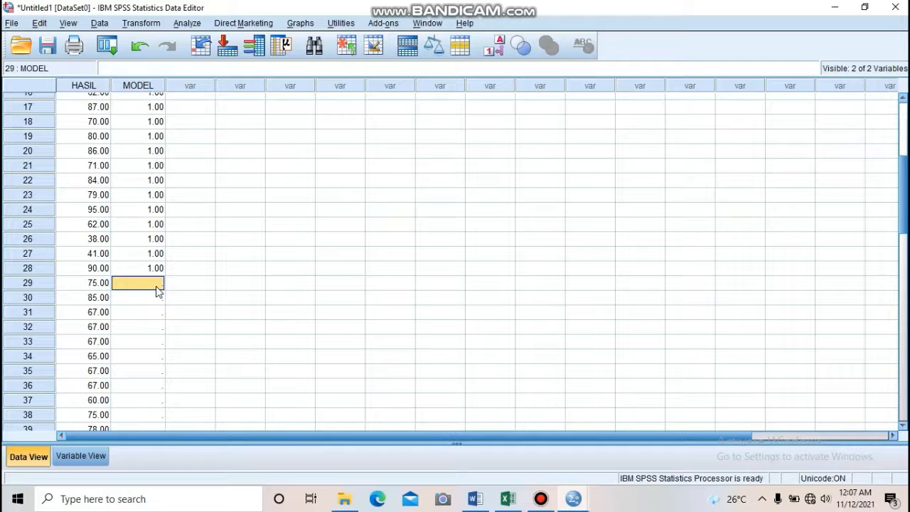
key(ctrl+v)
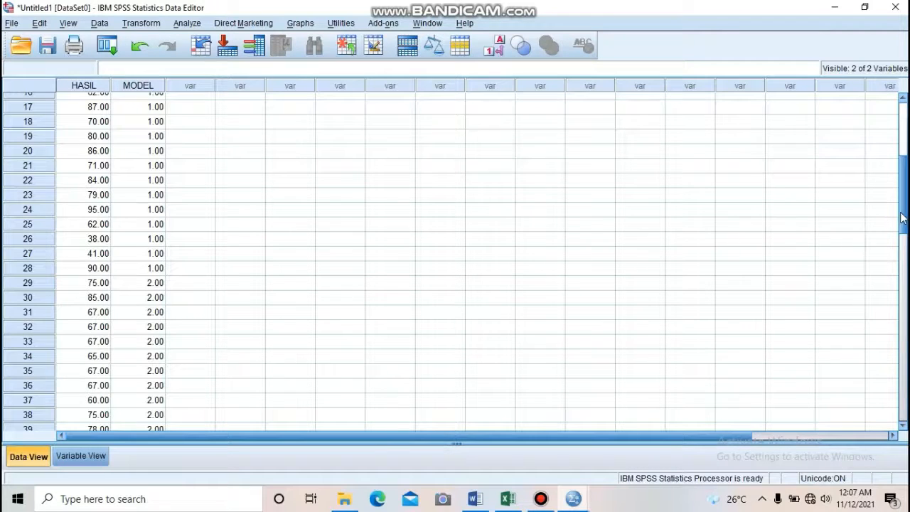
scroll(903, 199, up, 5)
scroll(904, 131, up, 1)
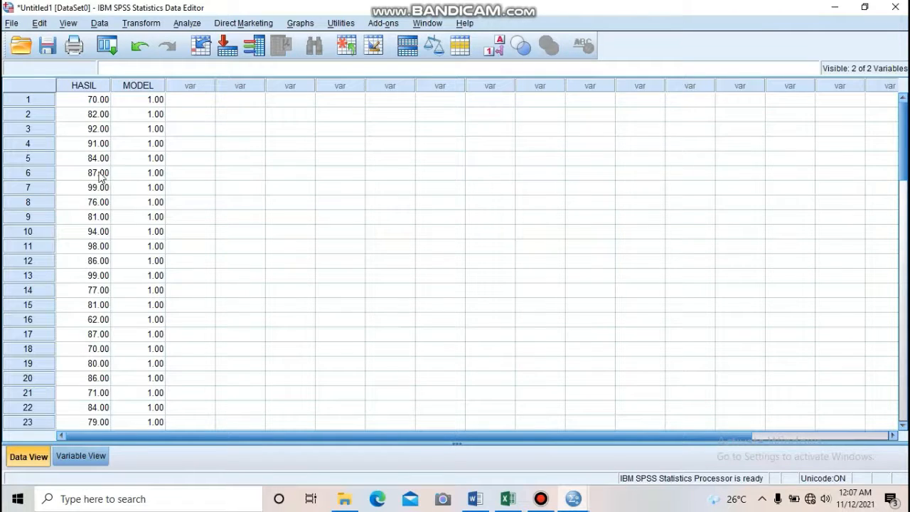
Start an Explore descriptive analysis with HASIL NILAI SISWA as the dependent variable.
click(187, 24)
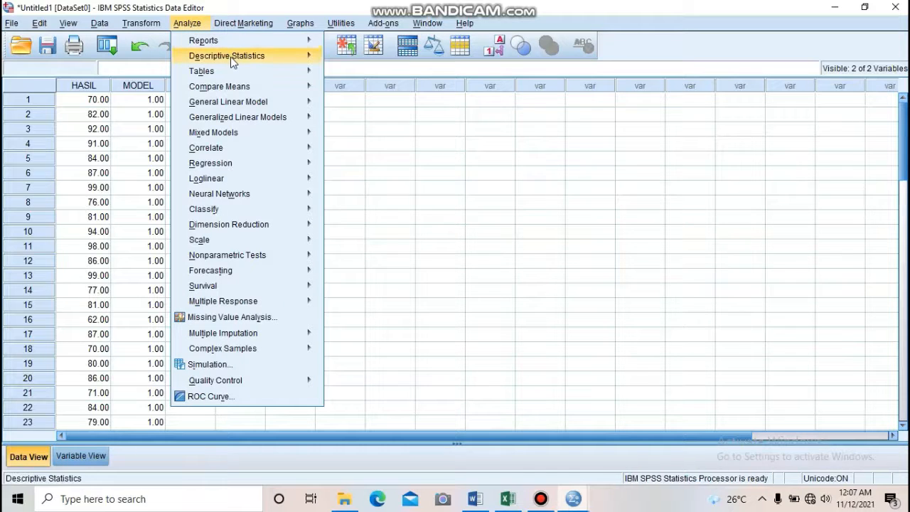
mouse_move(231, 57)
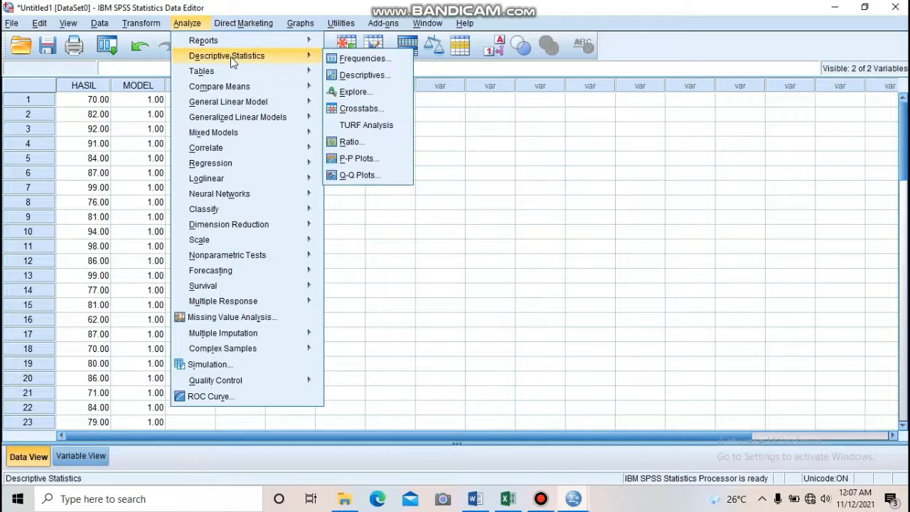
click(355, 96)
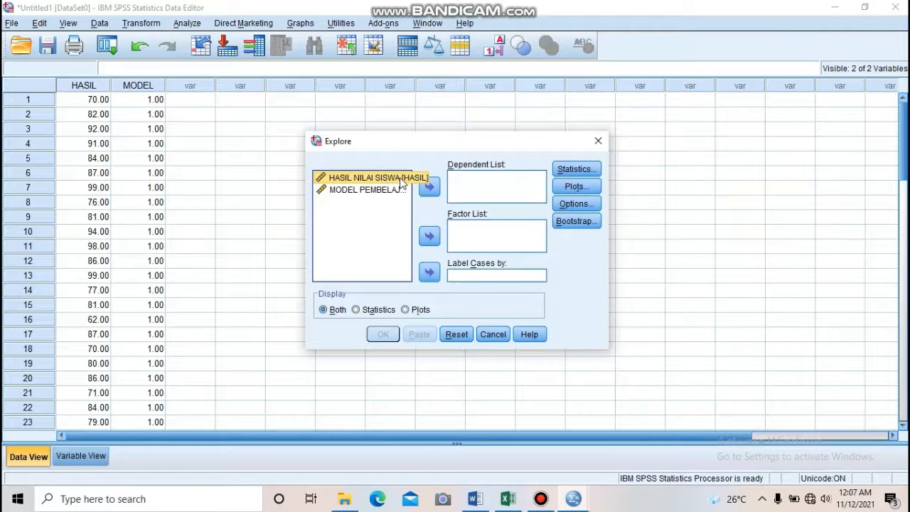
click(429, 187)
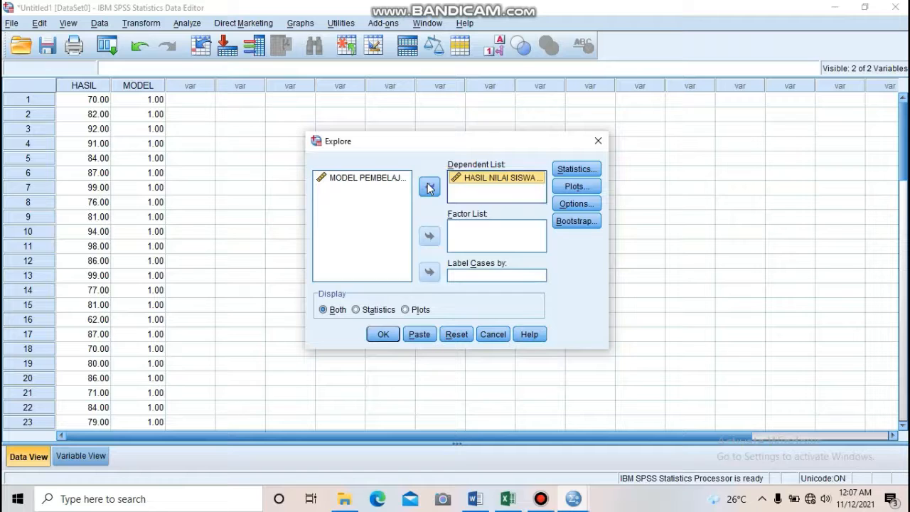
Include a histogram and normality plots with tests in the Explore analysis.
click(594, 186)
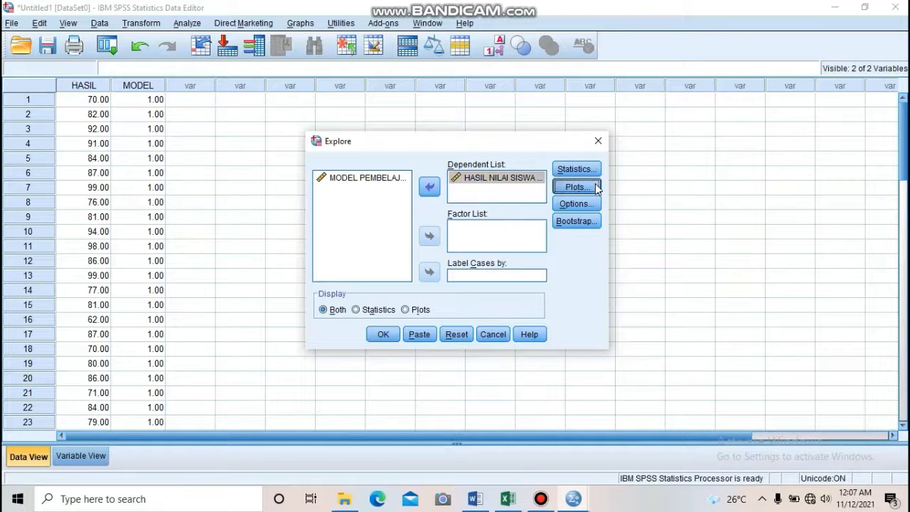
click(484, 194)
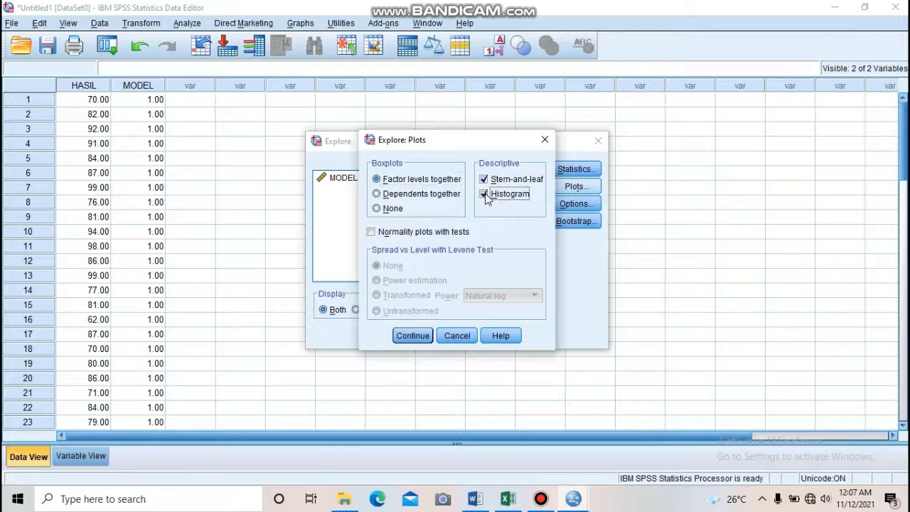
click(370, 232)
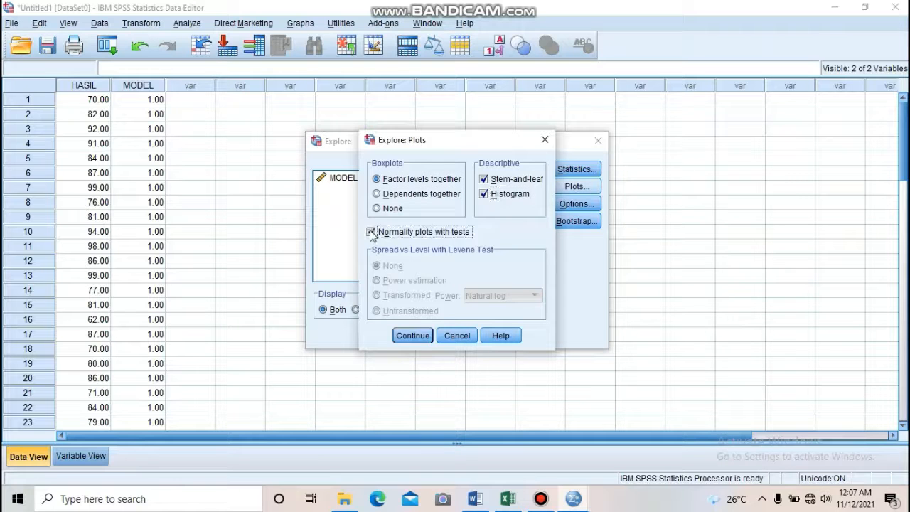
click(406, 338)
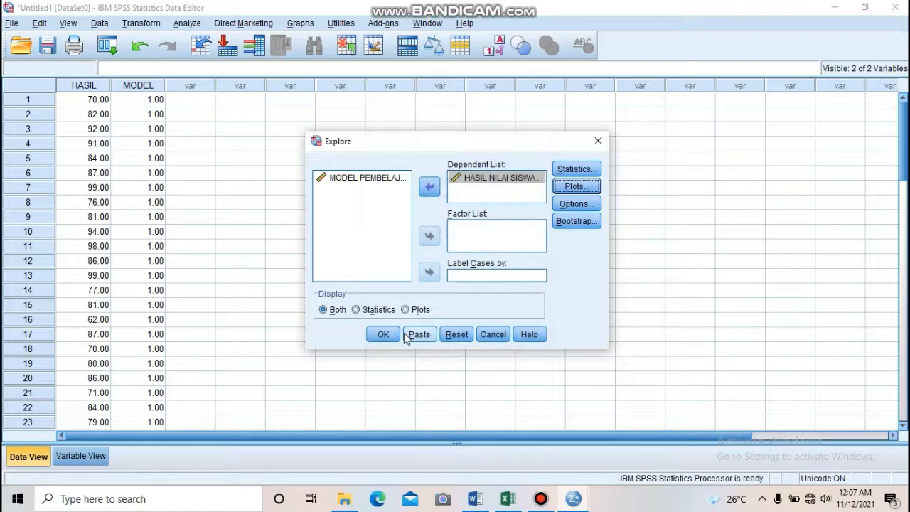
Run the Explore analysis and examine the Tests of Normality table in the output.
click(384, 334)
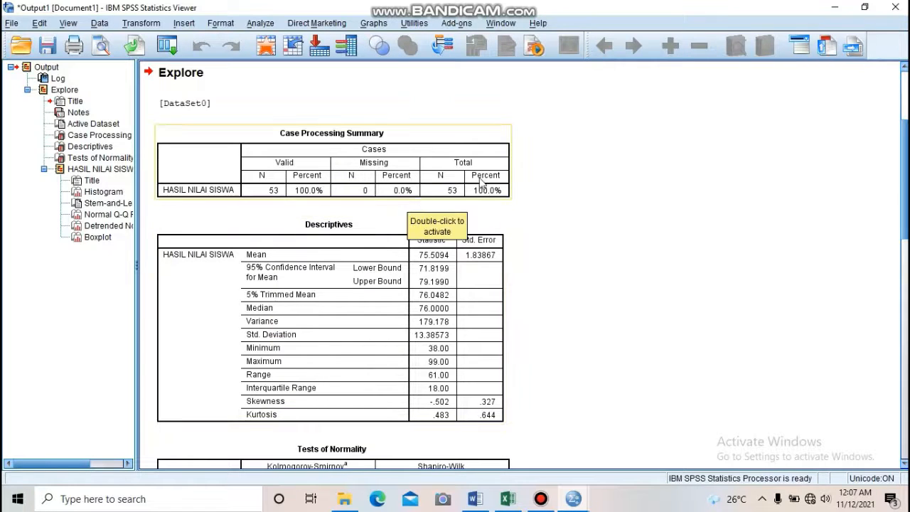
scroll(905, 128, down, 4)
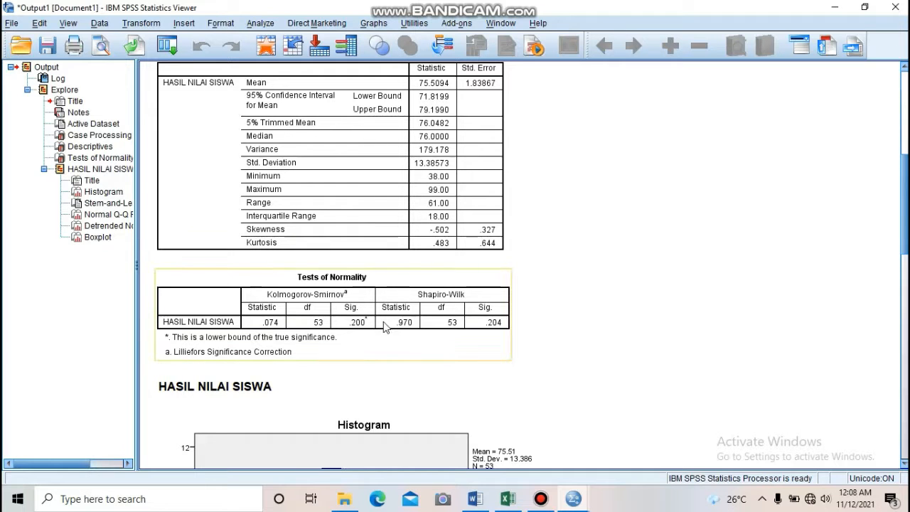
click(525, 277)
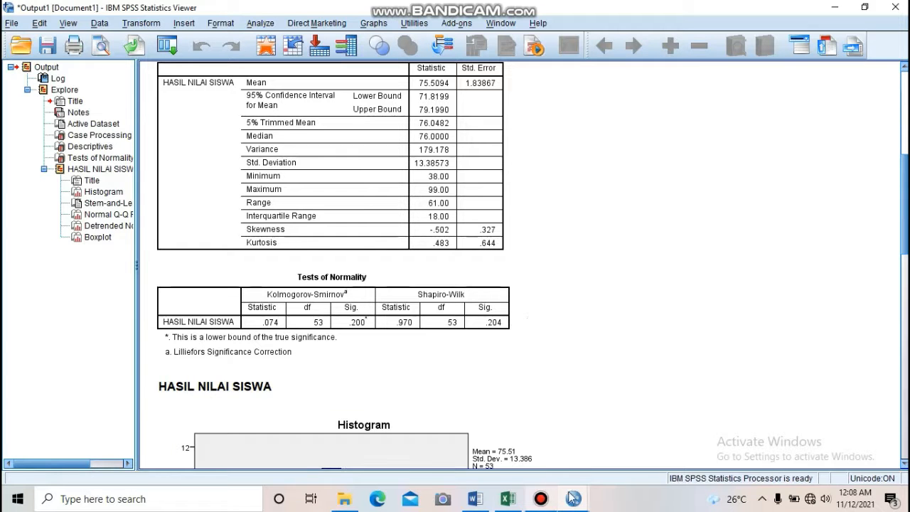
Return to the SPSS dataset and set up a One-Way ANOVA with HASIL NILAI SISWA as dependent variable and the MODEL variable as factor.
mouse_move(573, 497)
mouse_move(508, 423)
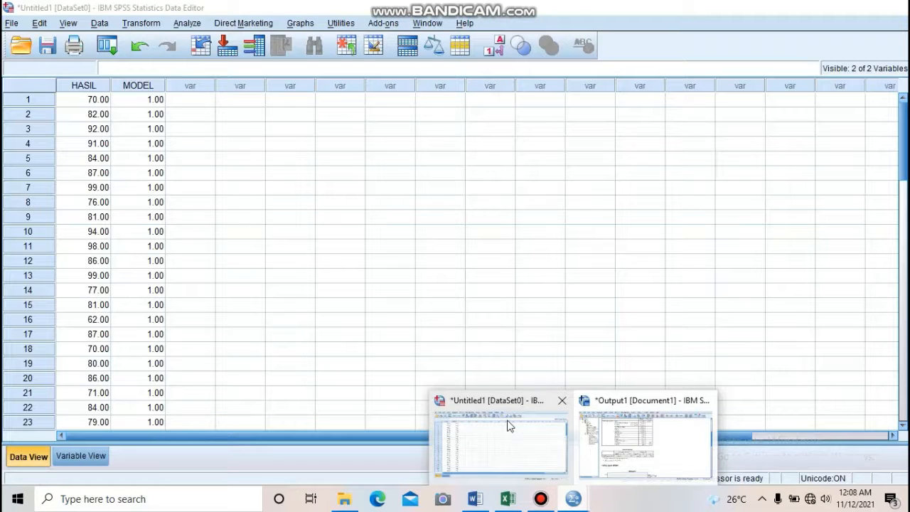
click(507, 424)
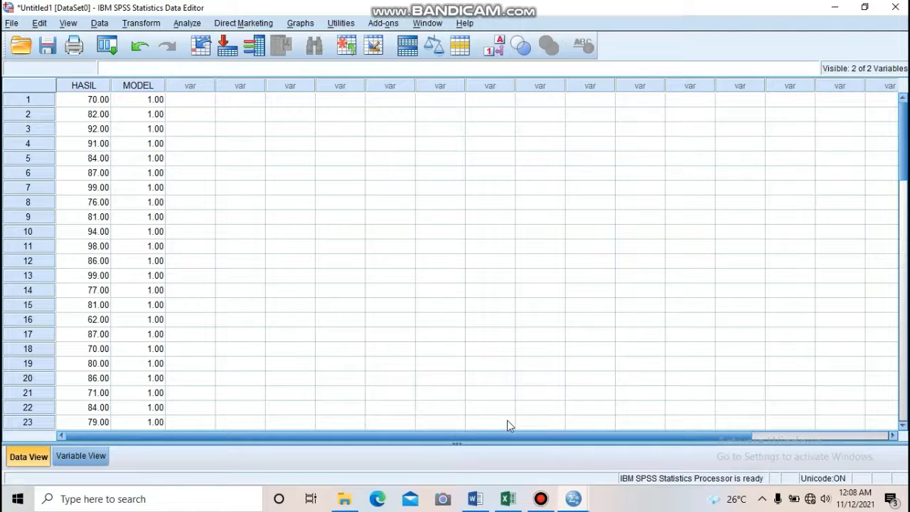
click(185, 25)
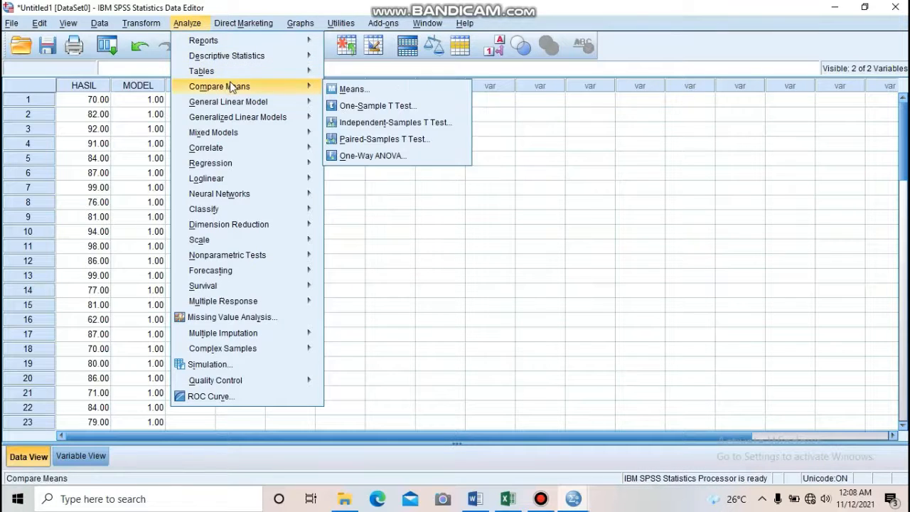
mouse_move(231, 86)
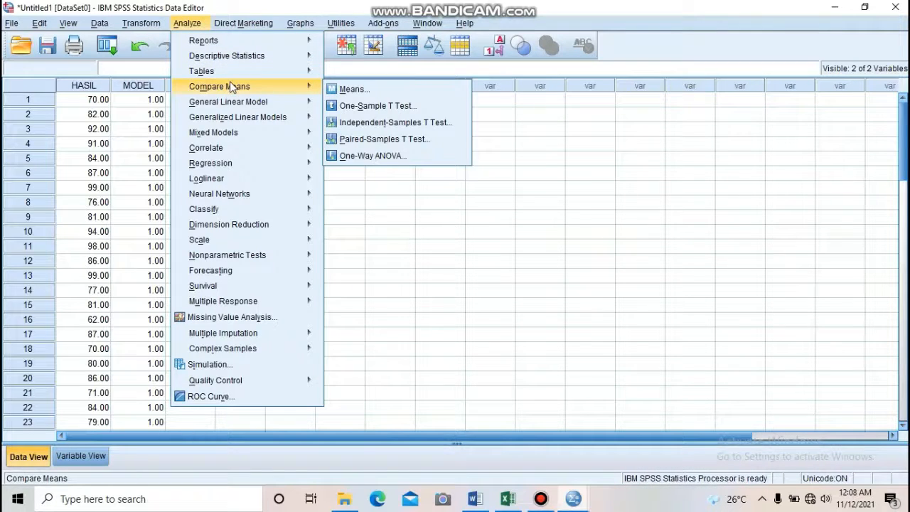
click(389, 162)
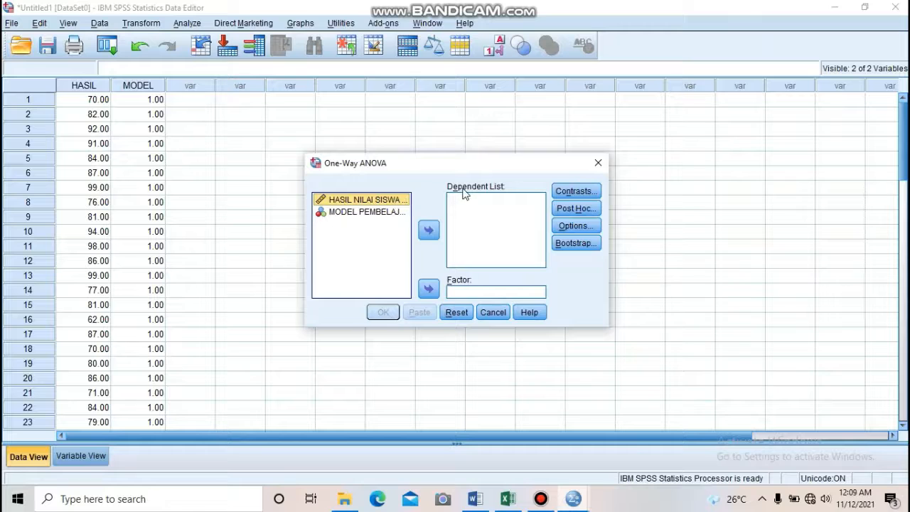
click(429, 234)
click(372, 204)
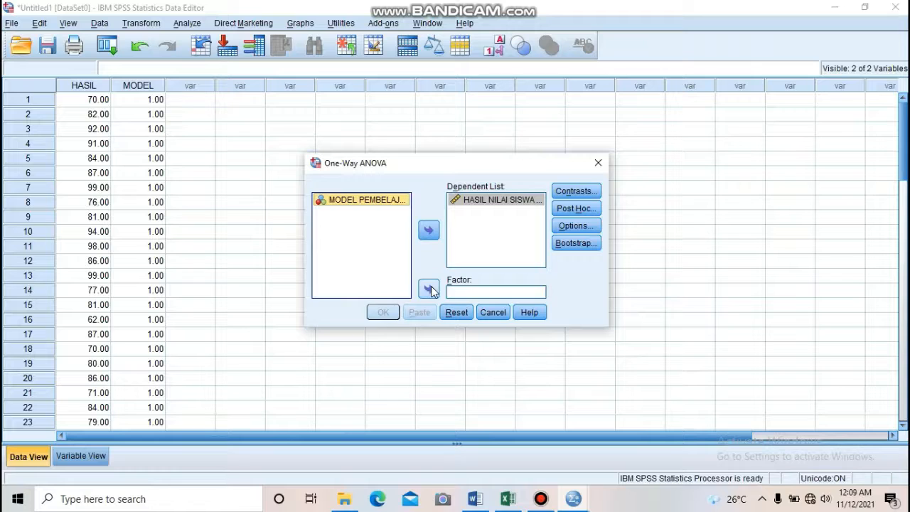
click(428, 289)
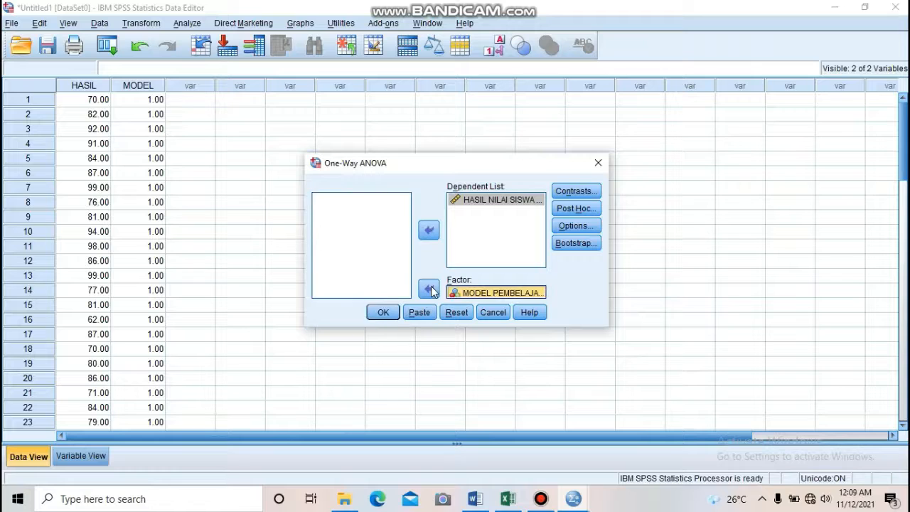
Add the homogeneity of variance test and a means plot to the One-Way ANOVA and run the analysis.
click(575, 227)
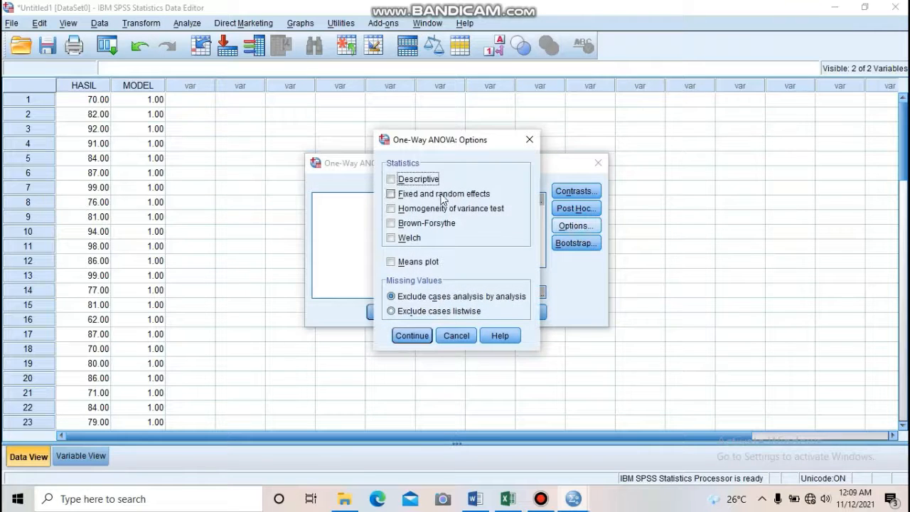
click(390, 209)
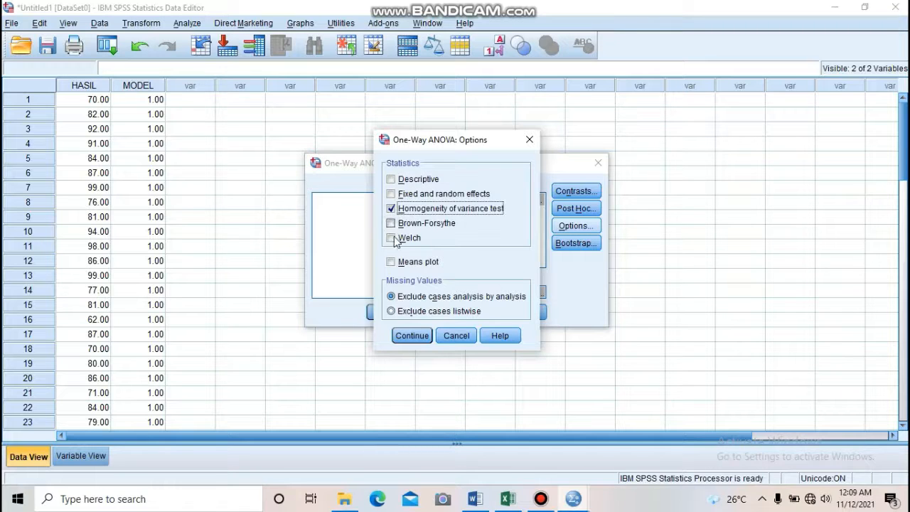
click(390, 261)
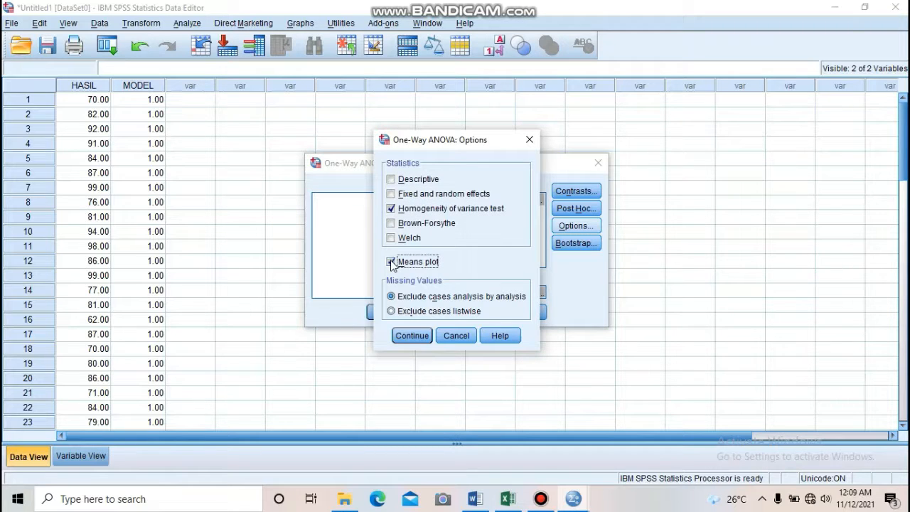
click(418, 338)
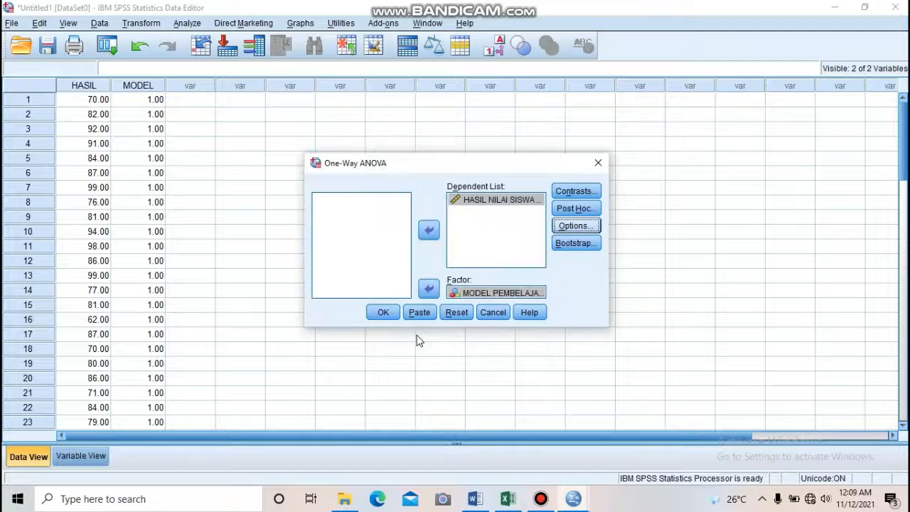
click(383, 313)
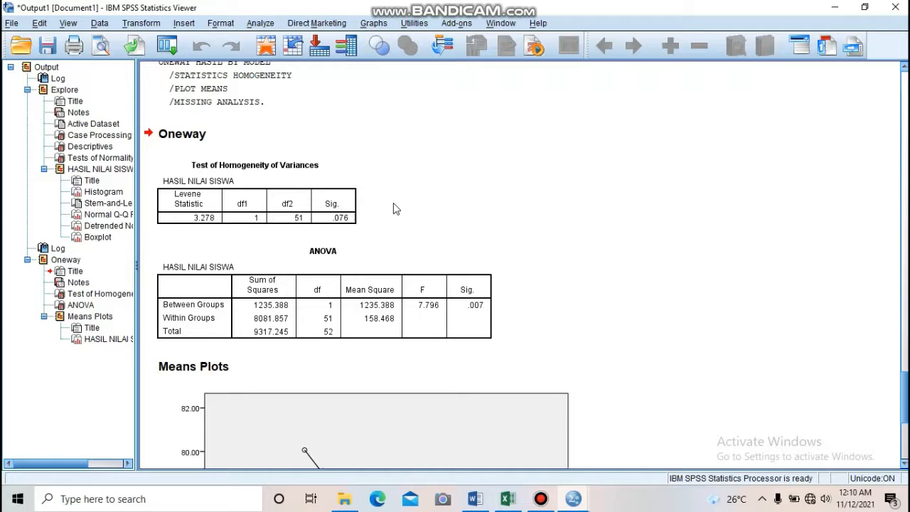
Return to the dataset and set up an Independent-Samples T Test with HASIL NILAI SISWA as test variable and MODEL as grouping variable.
mouse_move(573, 498)
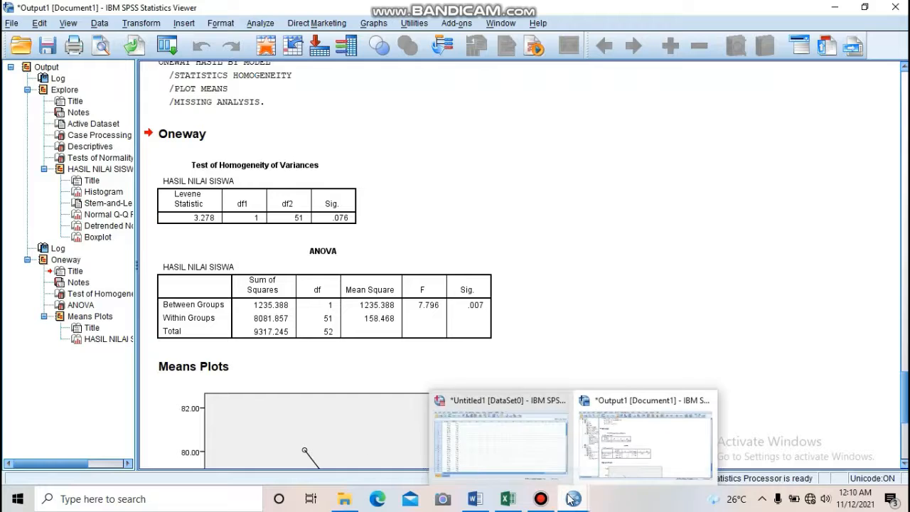
click(523, 448)
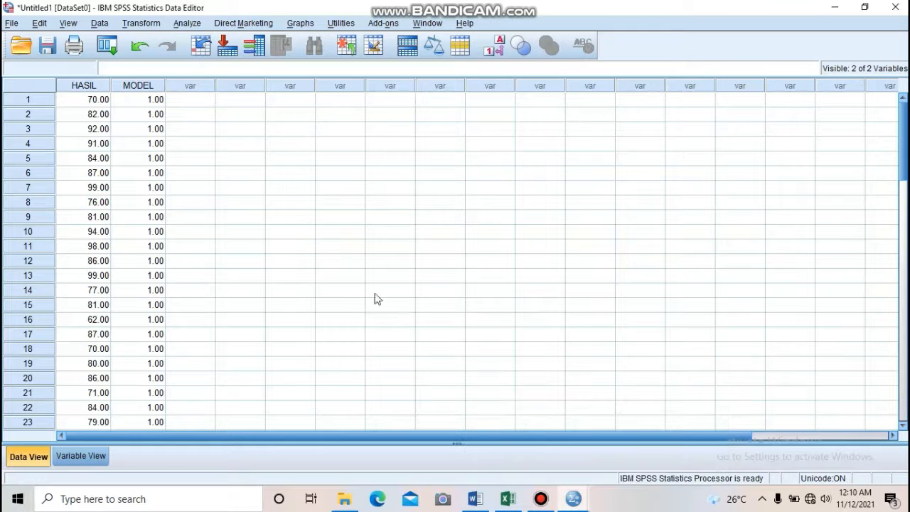
click(196, 27)
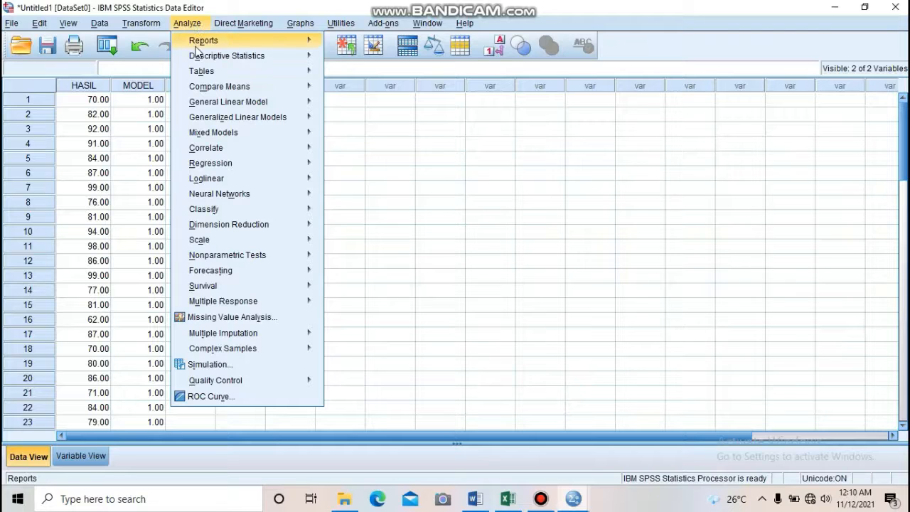
mouse_move(235, 93)
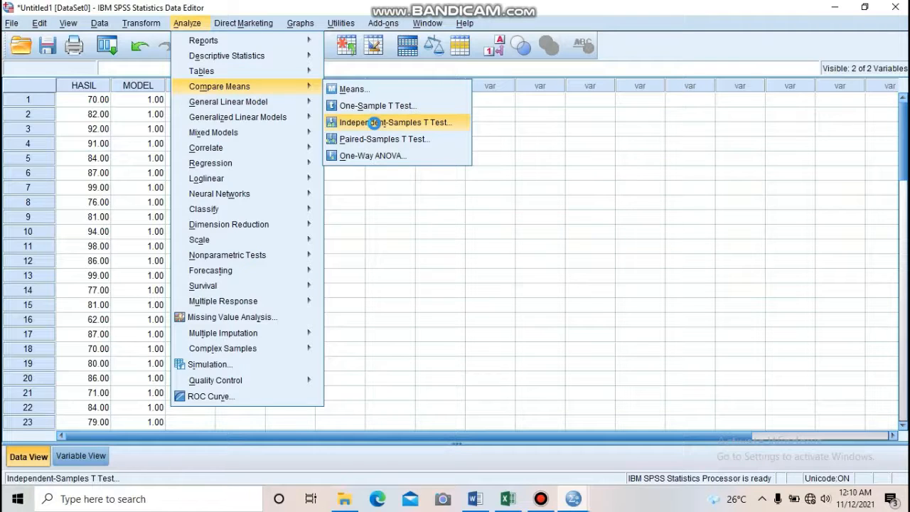
click(375, 125)
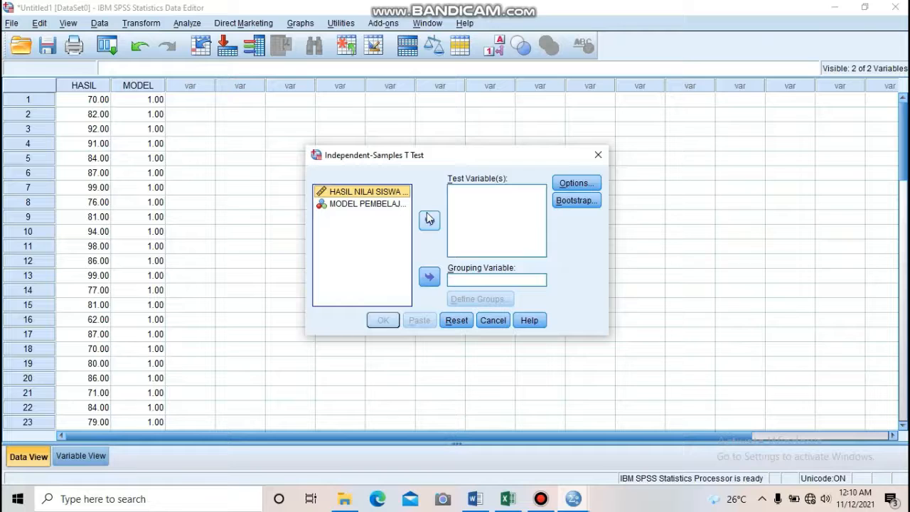
click(428, 220)
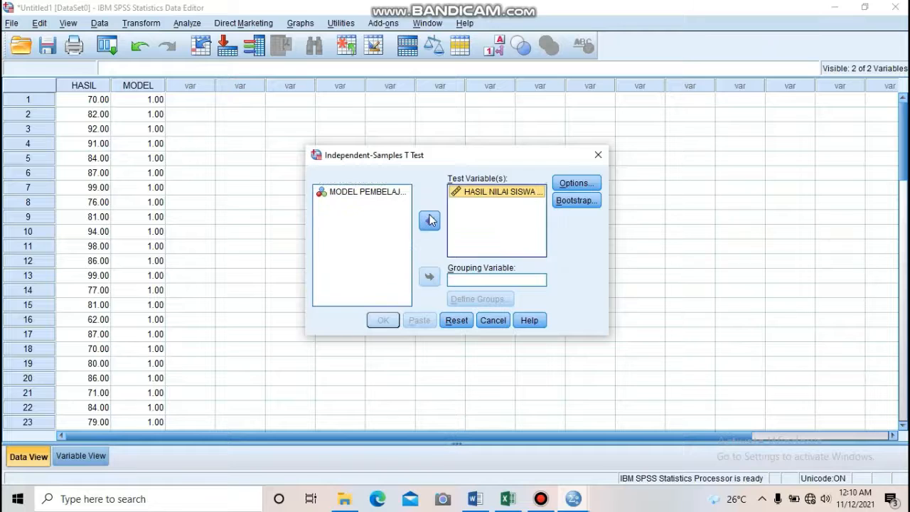
click(382, 196)
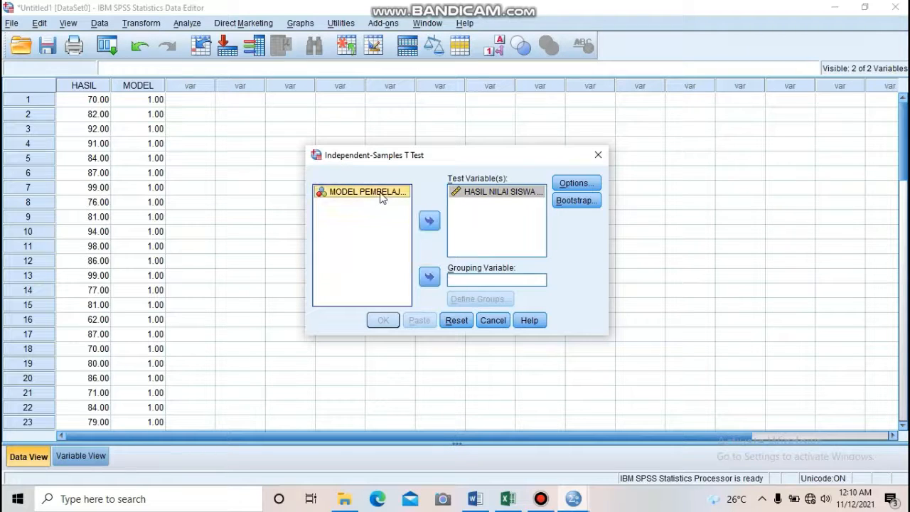
click(429, 279)
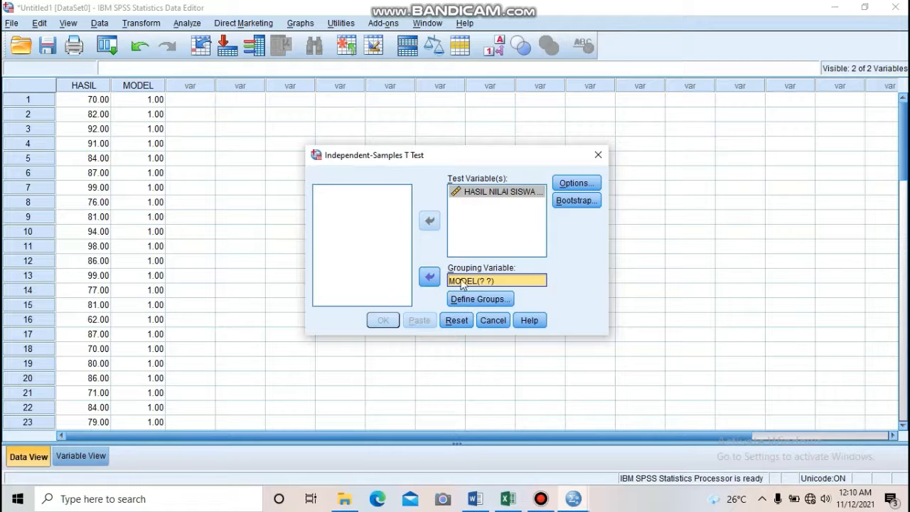
Define the grouping values as 1 for Group 1 and 2 for Group 2, and run the T Test.
click(478, 301)
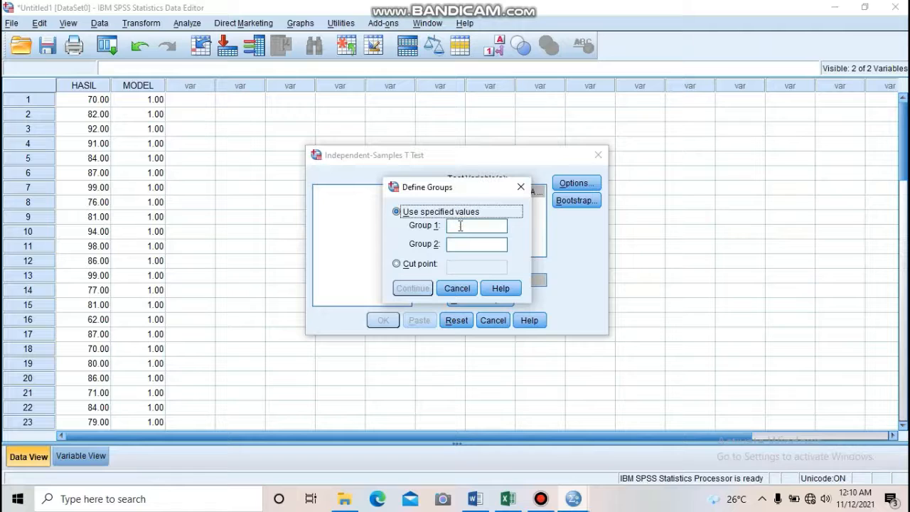
click(460, 225)
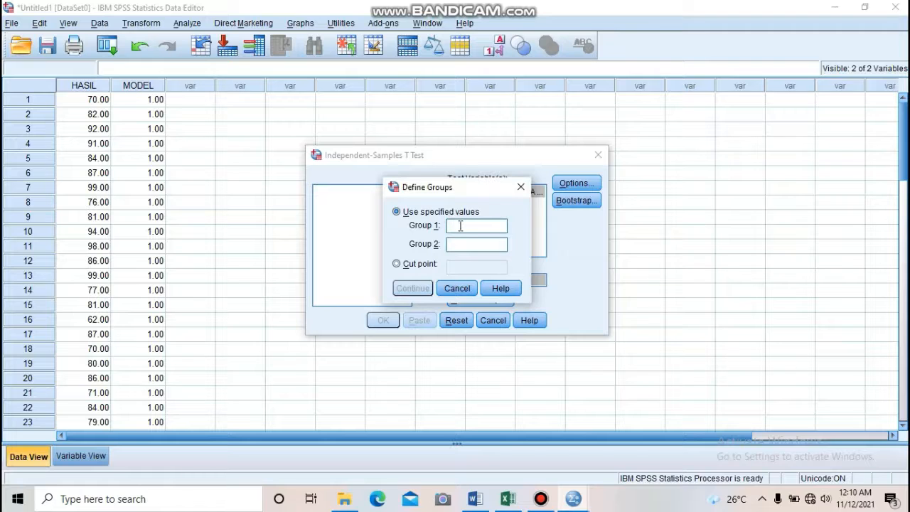
text(1)
text(2)
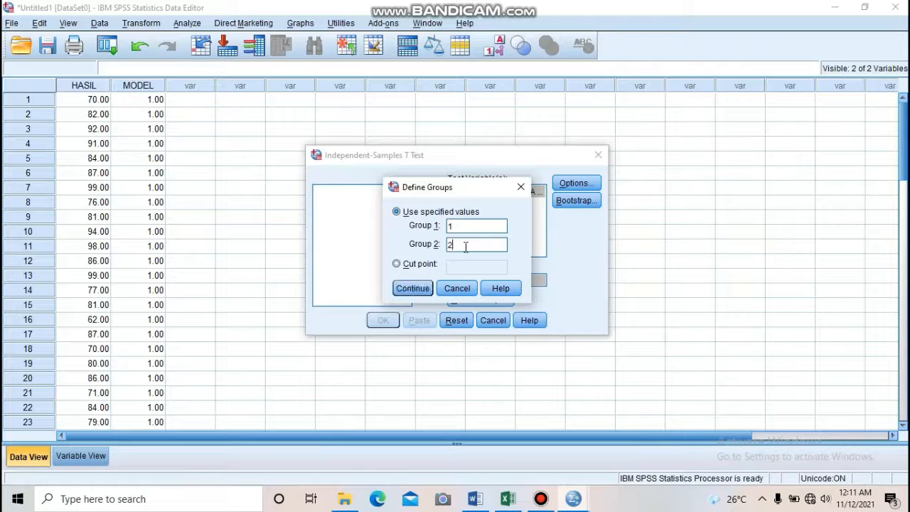
click(414, 288)
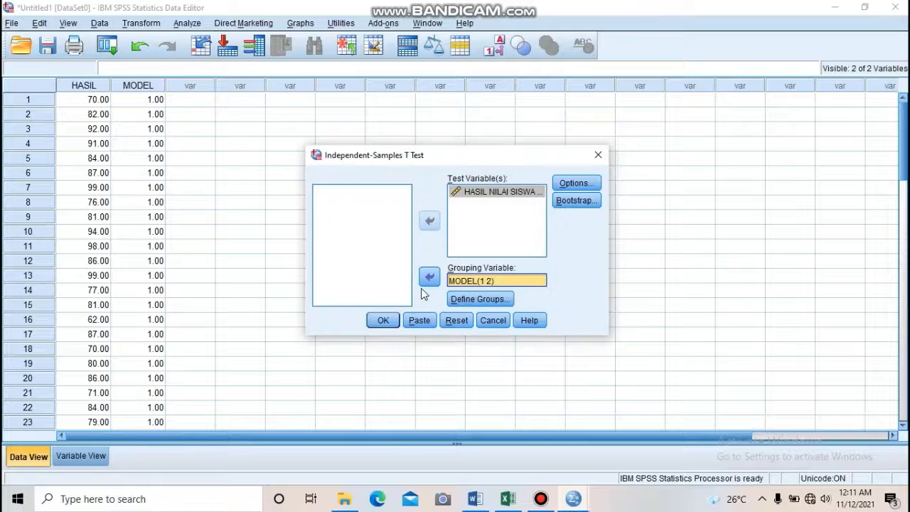
click(384, 322)
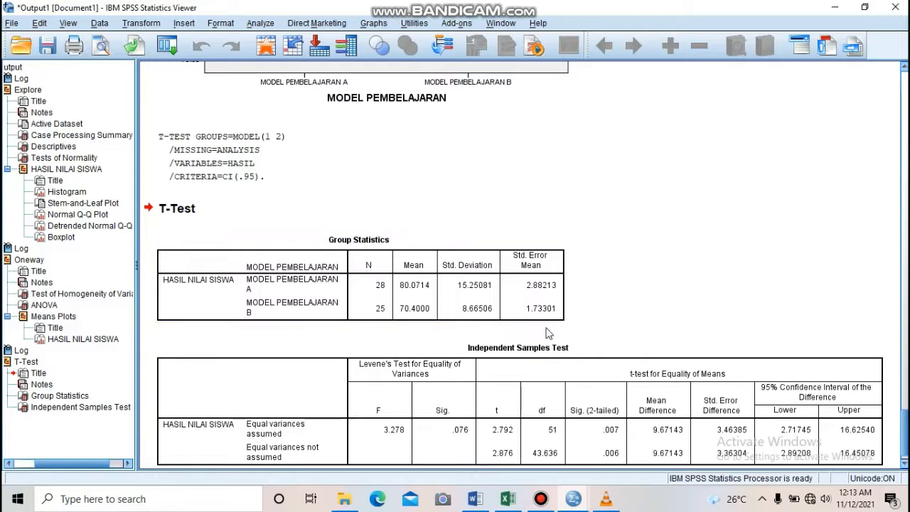
Check problem 3 about learning models A and B in the Word document, and return to the SPSS T-Test output.
click(475, 498)
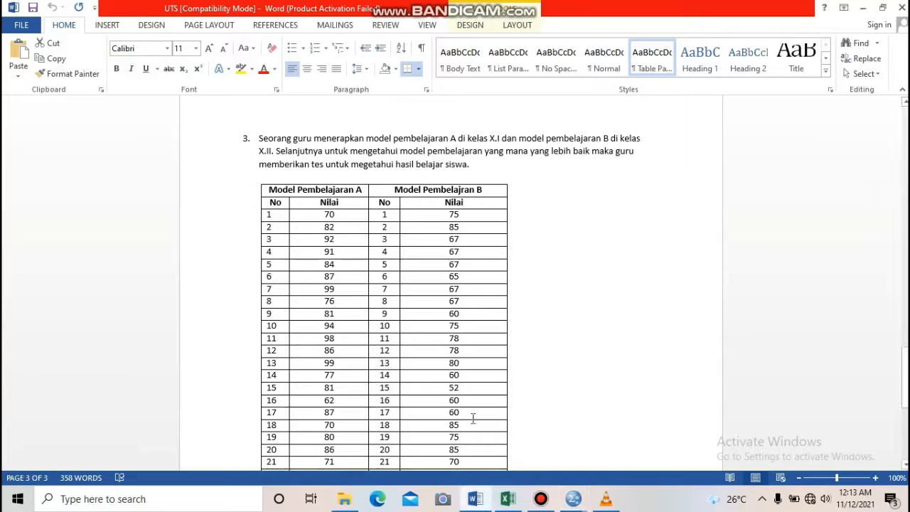
mouse_move(574, 499)
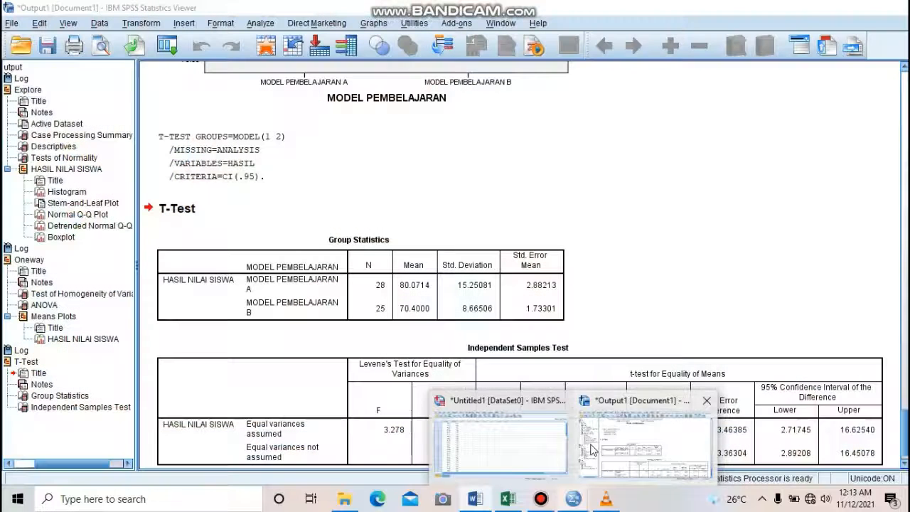
click(592, 449)
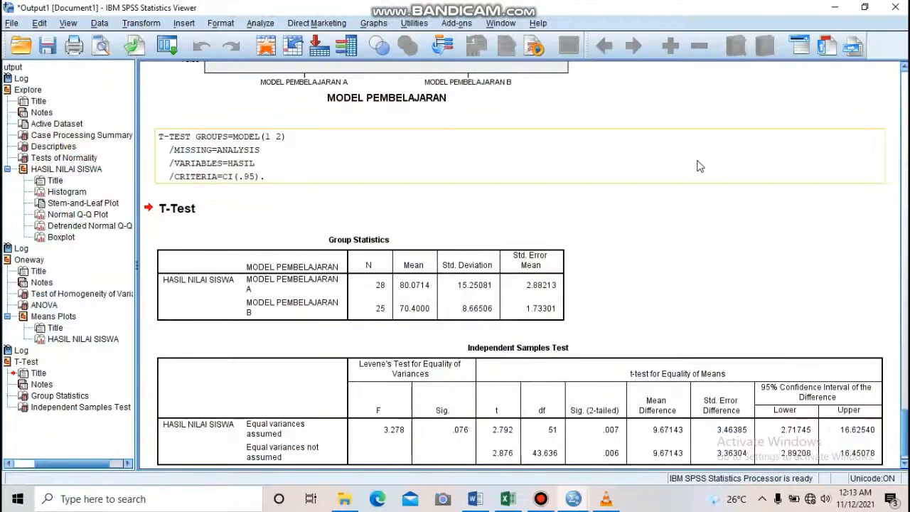